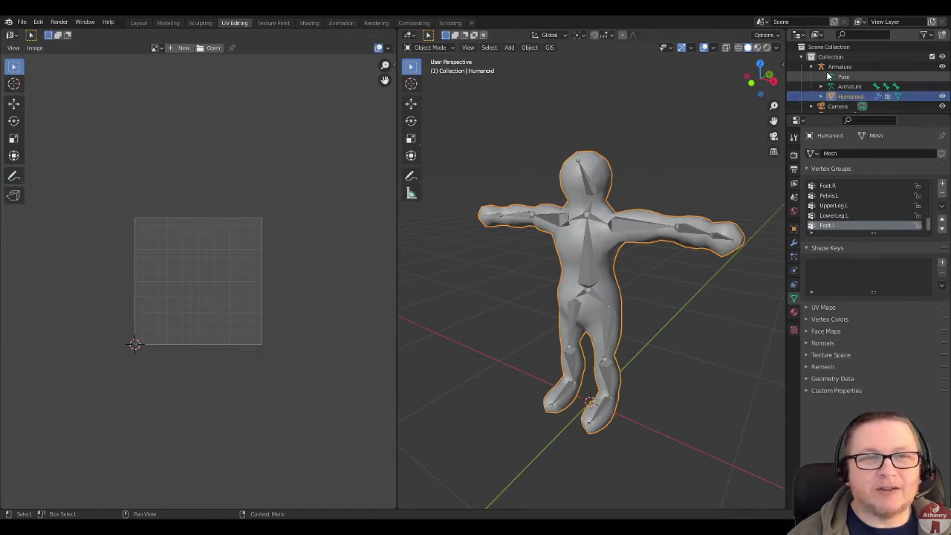
Step: Select the Humanoid mesh under the Armature and put it in Edit Mode
{"action": "left_click", "coordinate": [840, 86]}
{"action": "left_click", "coordinate": [847, 96]}
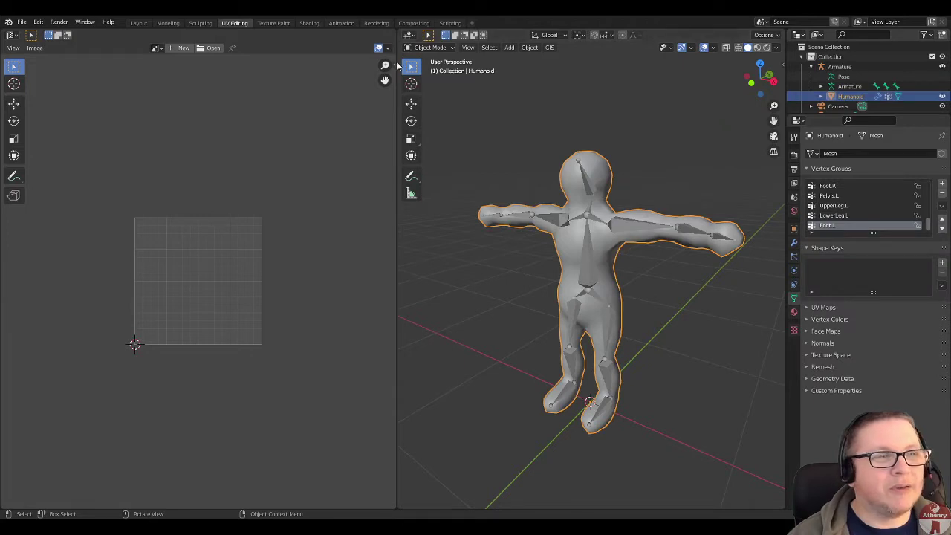
{"action": "left_click", "coordinate": [430, 47]}
{"action": "left_click", "coordinate": [438, 70]}
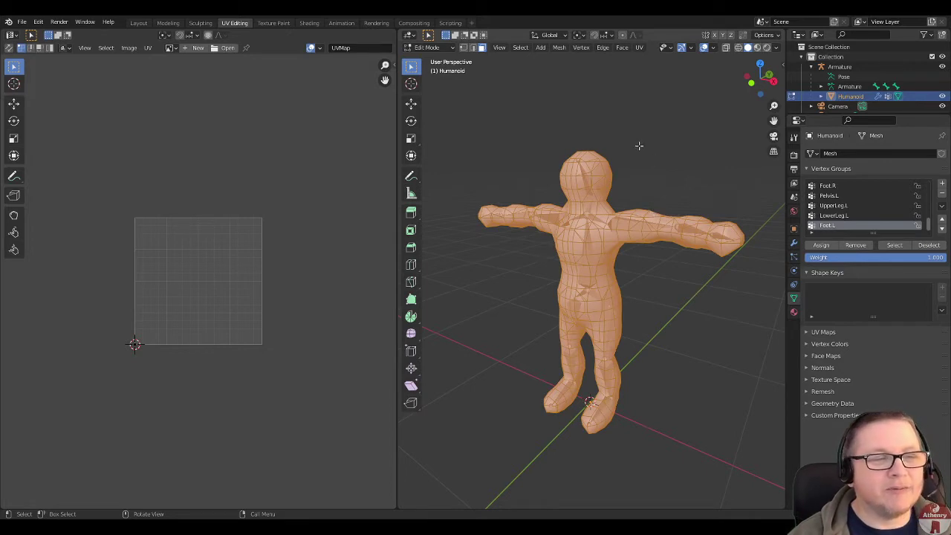
Step: Unwrap the whole Humanoid mesh with Smart UV Project using the default options
{"action": "scroll", "coordinate": [654, 111], "scroll_direction": "down", "scroll_amount": 1}
{"action": "left_click", "coordinate": [639, 47]}
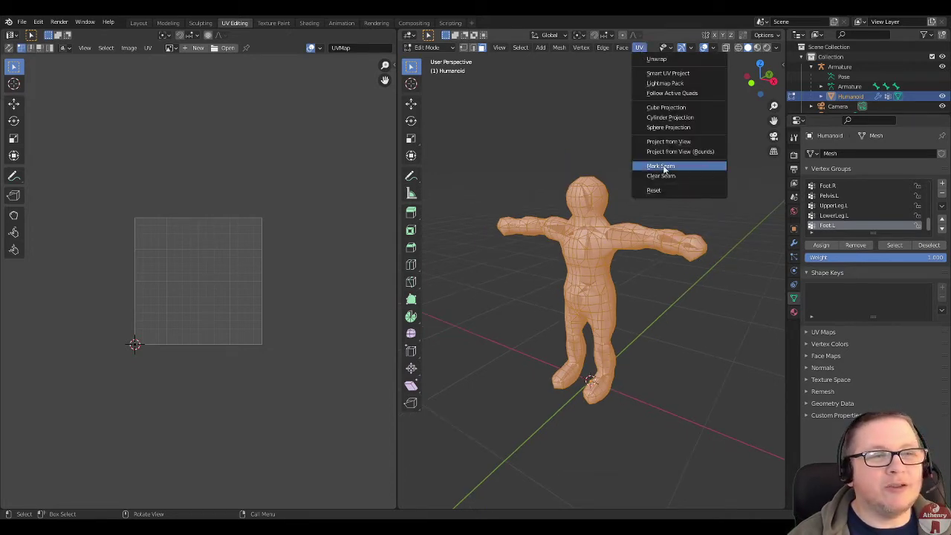
{"action": "left_click", "coordinate": [664, 73]}
{"action": "left_click", "coordinate": [678, 152]}
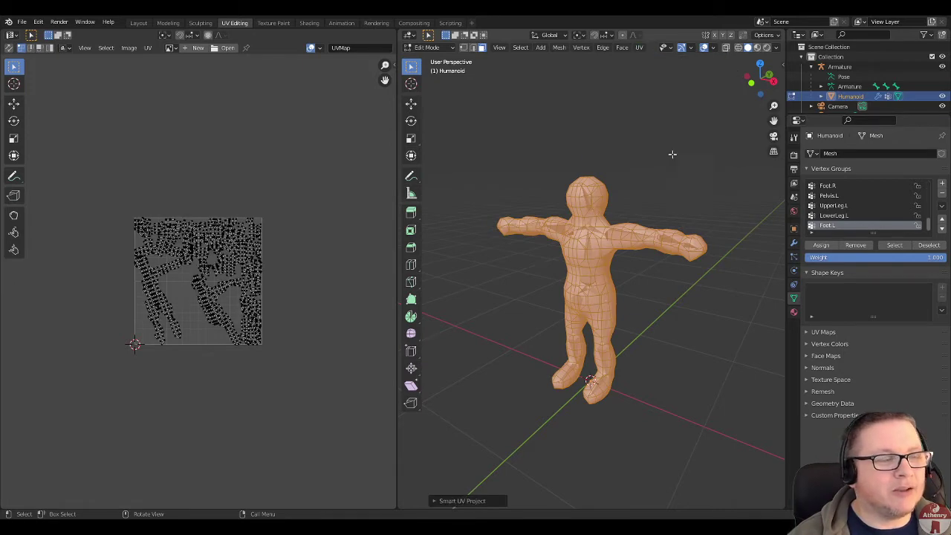
Step: Set the Smart UV Project island margin to 0.010 to space out the UV islands
{"action": "scroll", "coordinate": [182, 312], "scroll_direction": "up", "scroll_amount": 4}
{"action": "scroll", "coordinate": [181, 312], "scroll_direction": "down", "scroll_amount": 1}
{"action": "scroll", "coordinate": [201, 155], "scroll_direction": "down", "scroll_amount": 1}
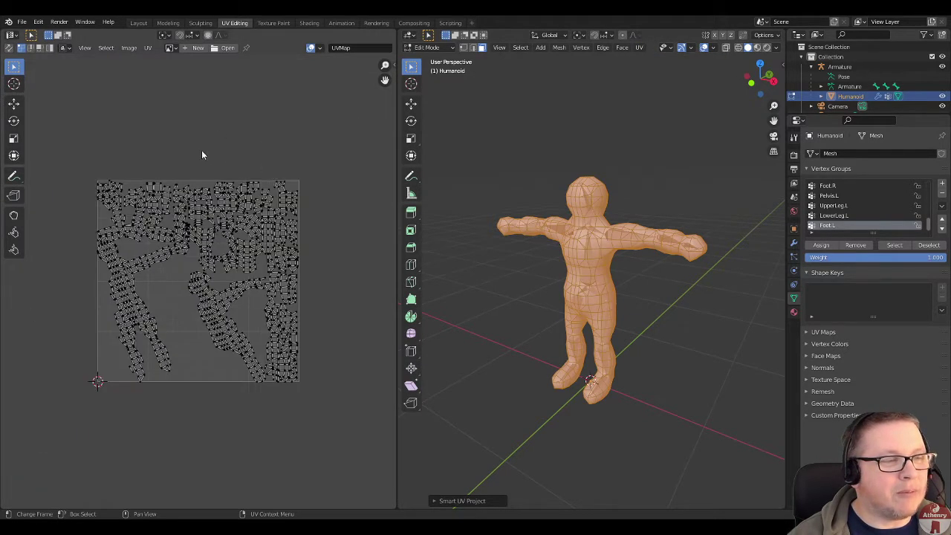
{"action": "scroll", "coordinate": [134, 297], "scroll_direction": "up", "scroll_amount": 2}
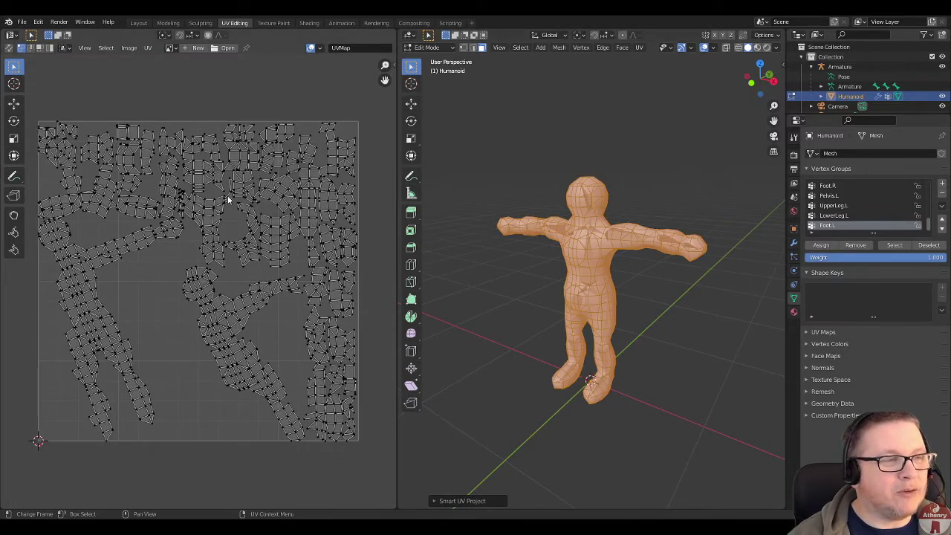
{"action": "scroll", "coordinate": [198, 196], "scroll_direction": "up", "scroll_amount": 5}
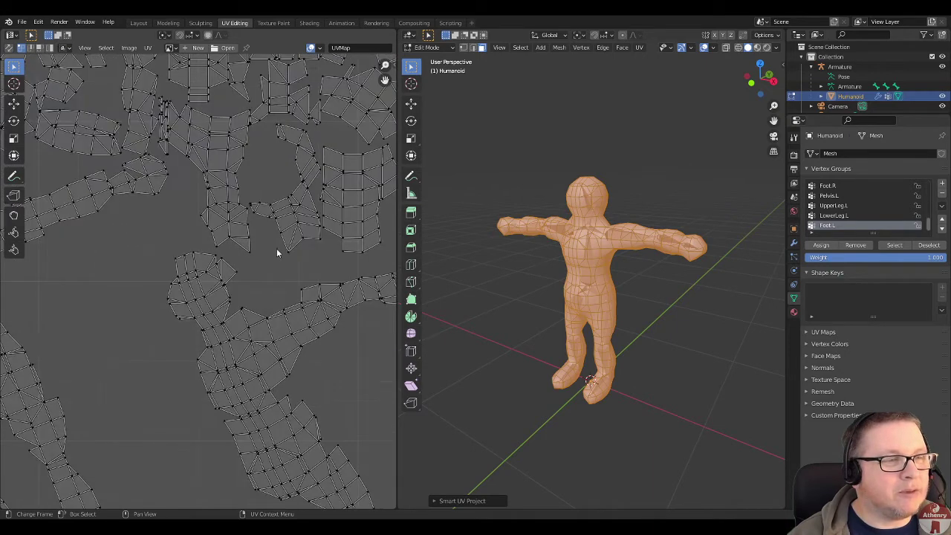
{"action": "left_click", "coordinate": [453, 501]}
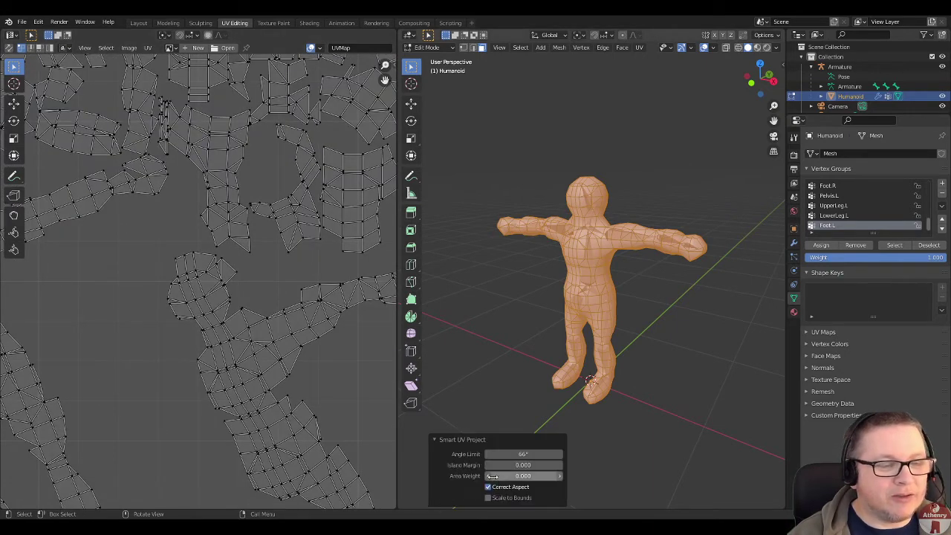
{"action": "left_click", "coordinate": [559, 465]}
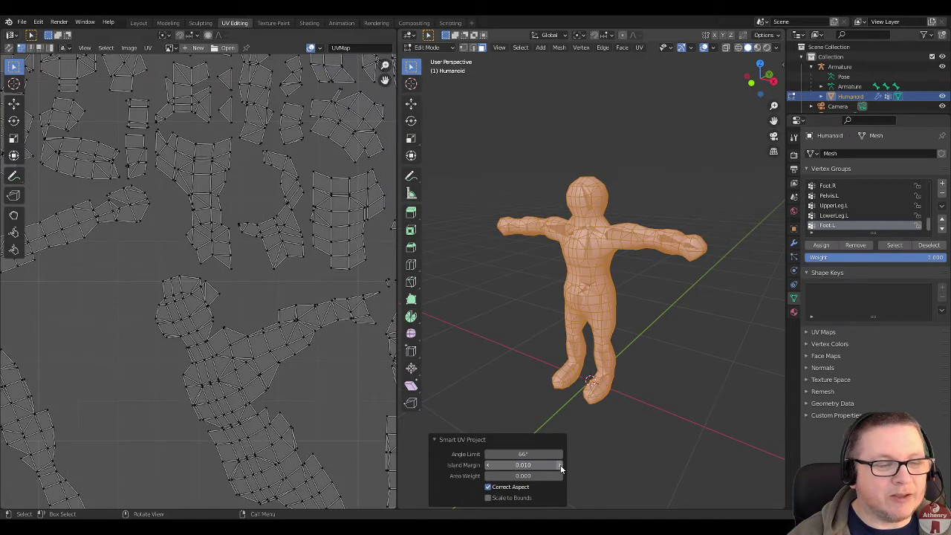
{"action": "scroll", "coordinate": [265, 369], "scroll_direction": "down", "scroll_amount": 3}
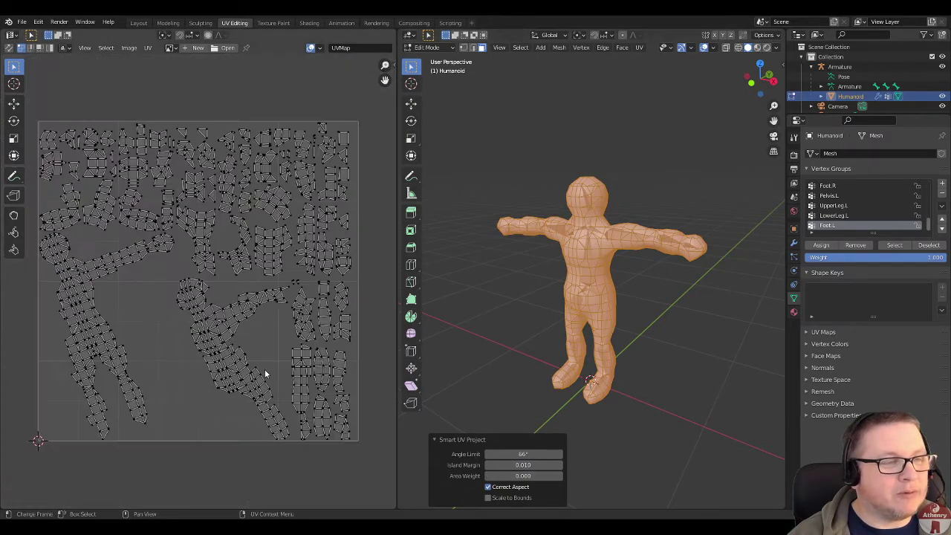
{"action": "scroll", "coordinate": [135, 275], "scroll_direction": "up", "scroll_amount": 3}
{"action": "scroll", "coordinate": [135, 276], "scroll_direction": "down", "scroll_amount": 3}
{"action": "scroll", "coordinate": [222, 245], "scroll_direction": "up", "scroll_amount": 3}
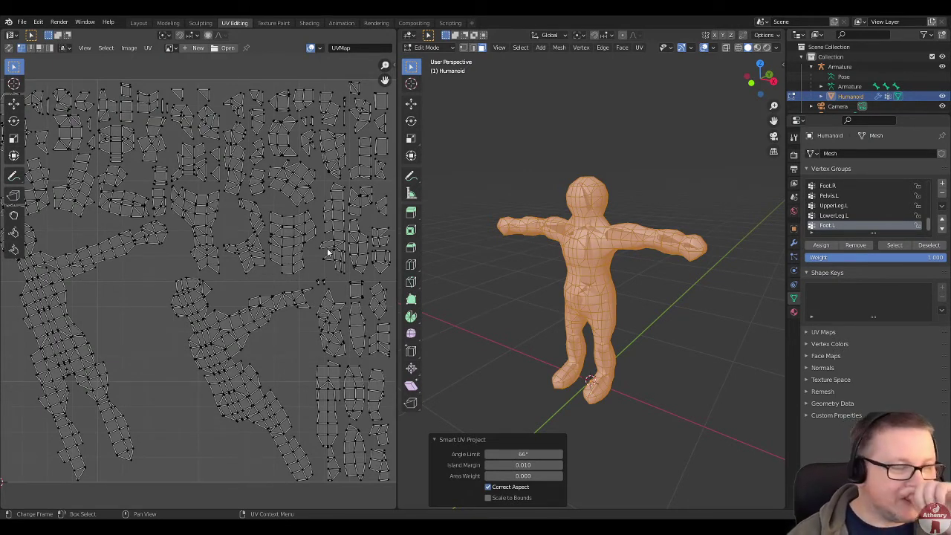
Step: Switch to the Texture Paint workspace and hide the Armature so only the body mesh shows
{"action": "left_click", "coordinate": [282, 23]}
{"action": "scroll", "coordinate": [479, 272], "scroll_direction": "up", "scroll_amount": 3}
{"action": "middle_click_drag", "start_coordinate": [480, 273], "coordinate": [749, 152]}
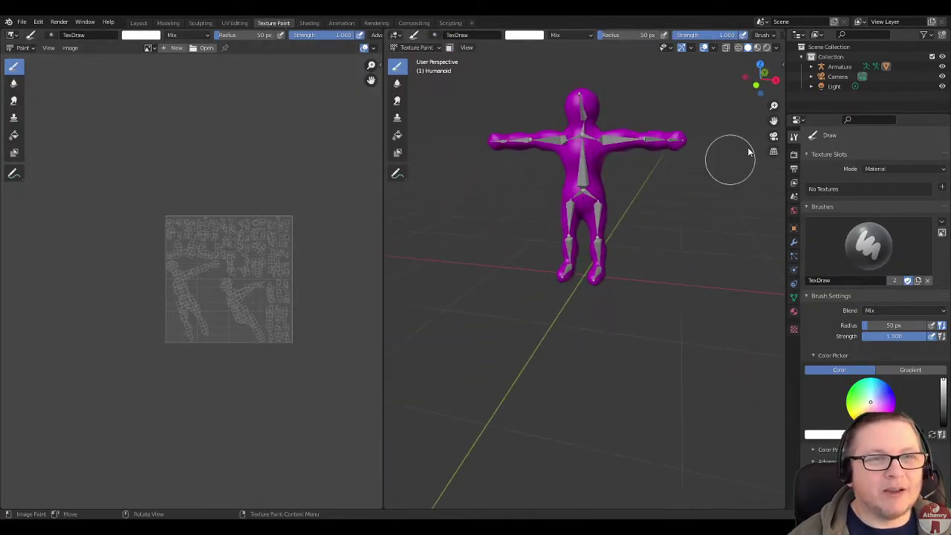
{"action": "left_click", "coordinate": [942, 66]}
{"action": "left_click", "coordinate": [810, 67]}
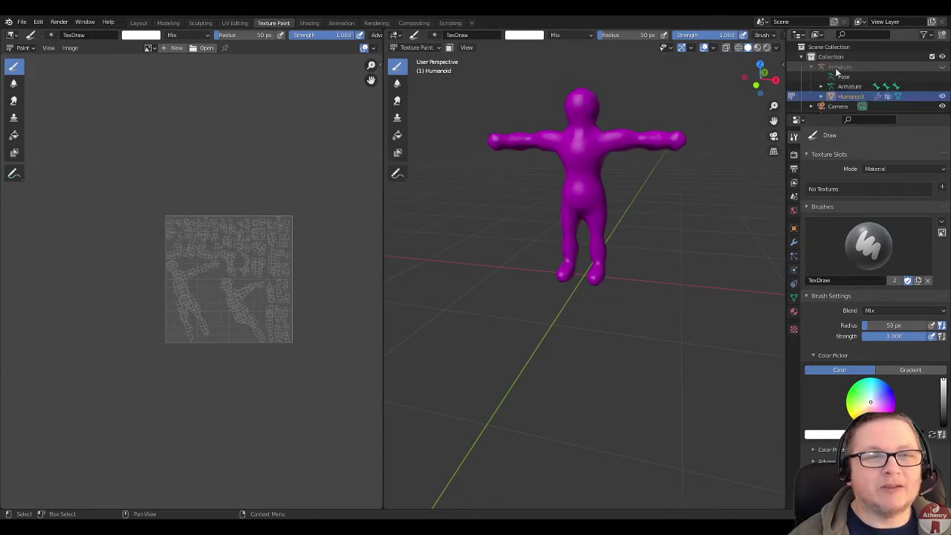
{"action": "left_click", "coordinate": [941, 67]}
{"action": "left_click", "coordinate": [941, 67]}
{"action": "left_click", "coordinate": [941, 66]}
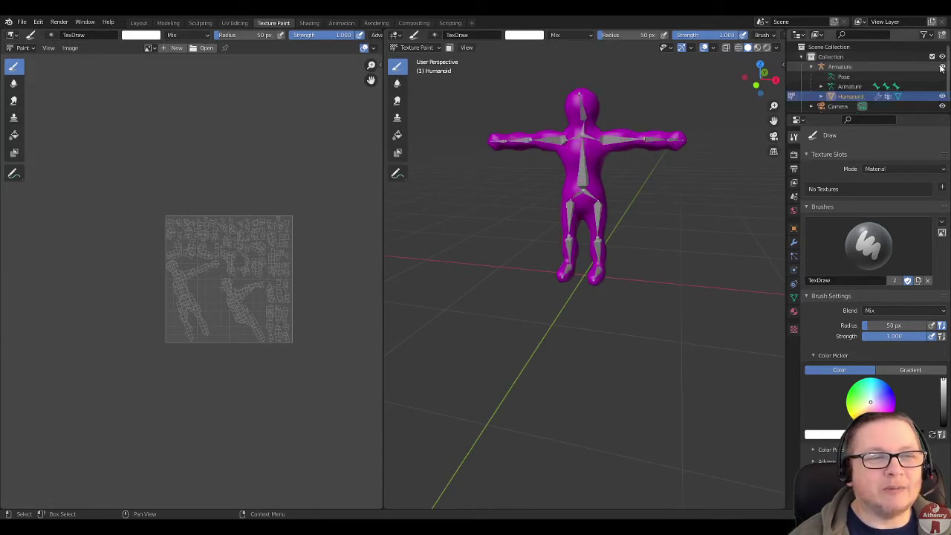
{"action": "left_click", "coordinate": [941, 67]}
Step: Create a new material for the Humanoid mesh and name it Humanoid
{"action": "scroll", "coordinate": [604, 339], "scroll_direction": "up", "scroll_amount": 4}
{"action": "middle_click_drag", "start_coordinate": [622, 245], "coordinate": [631, 358]}
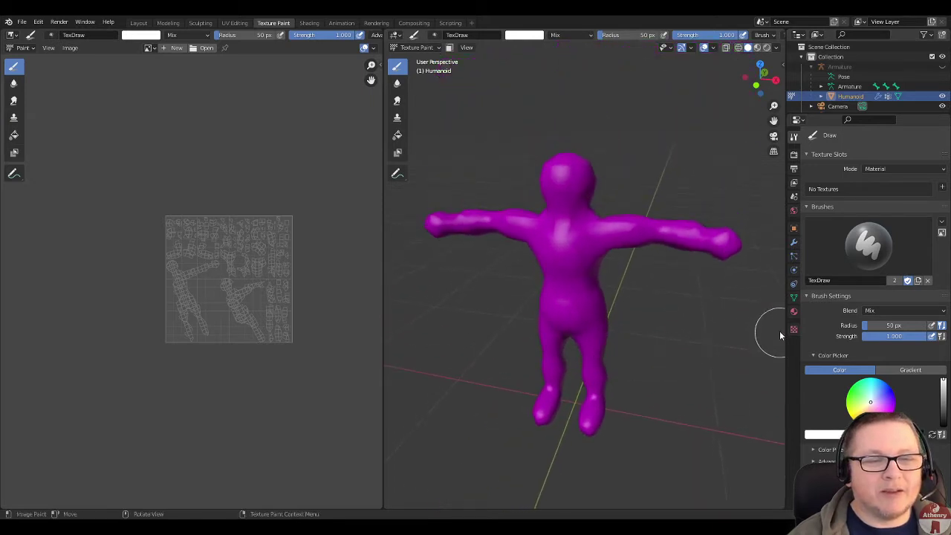
{"action": "left_click", "coordinate": [793, 311]}
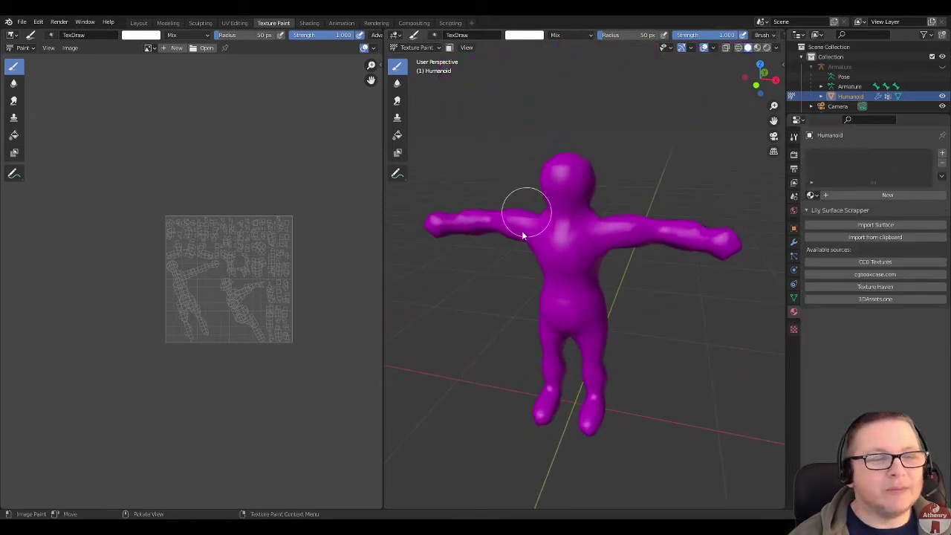
{"action": "scroll", "coordinate": [533, 214], "scroll_direction": "up", "scroll_amount": 1}
{"action": "scroll", "coordinate": [615, 230], "scroll_direction": "down", "scroll_amount": 1}
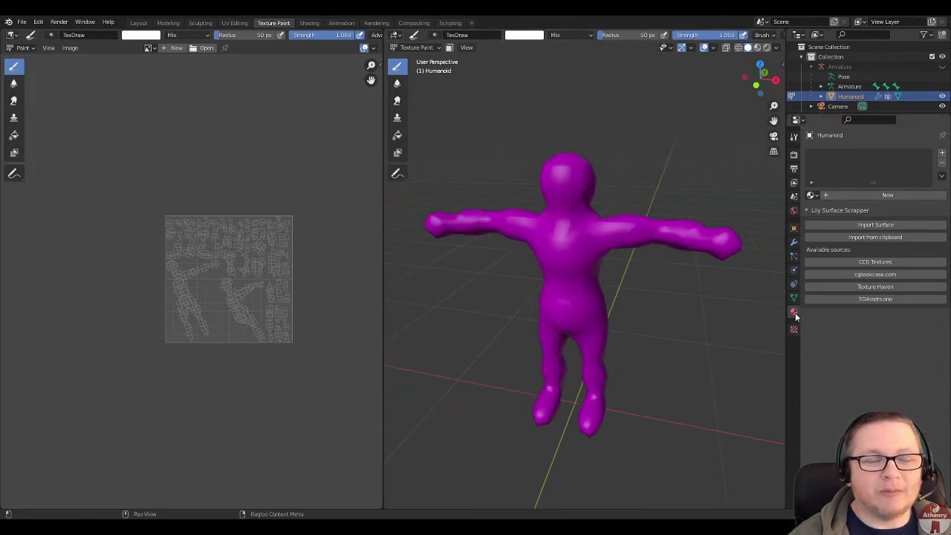
{"action": "left_click", "coordinate": [881, 194]}
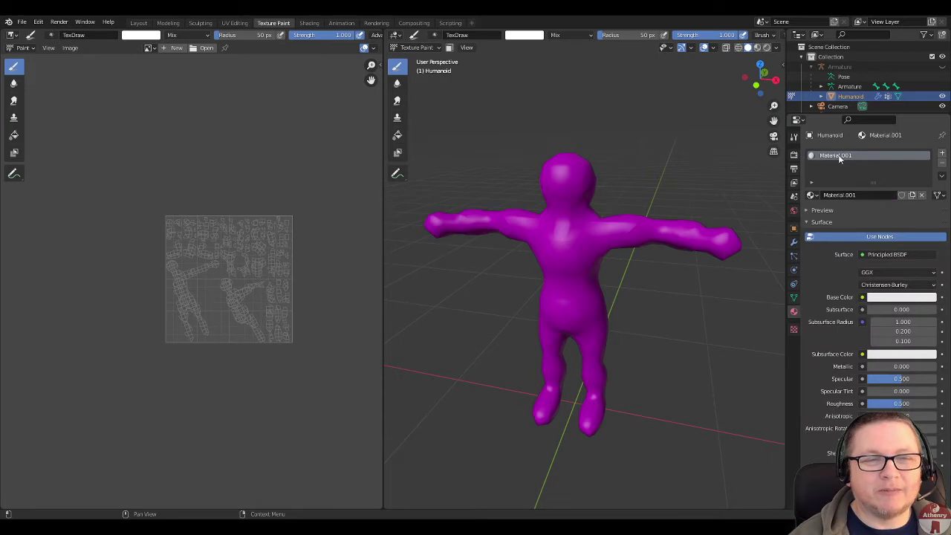
{"action": "double_click", "coordinate": [908, 155]}
{"action": "type", "text": "Humanoid"}
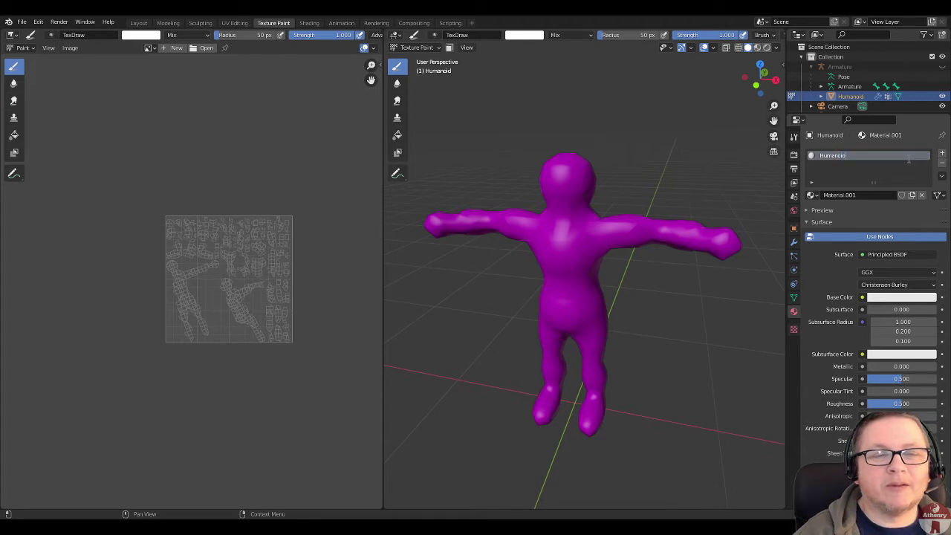
{"action": "key", "text": "Return"}
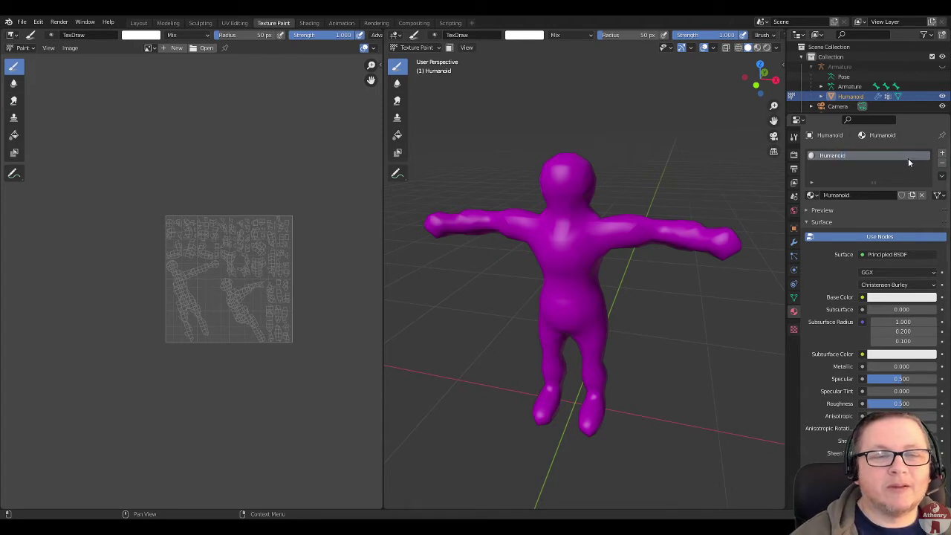
Step: Give the material's Base Color an Image Texture with a new blank black 1024 × 1024 px image named Humanoid
{"action": "left_click", "coordinate": [862, 297]}
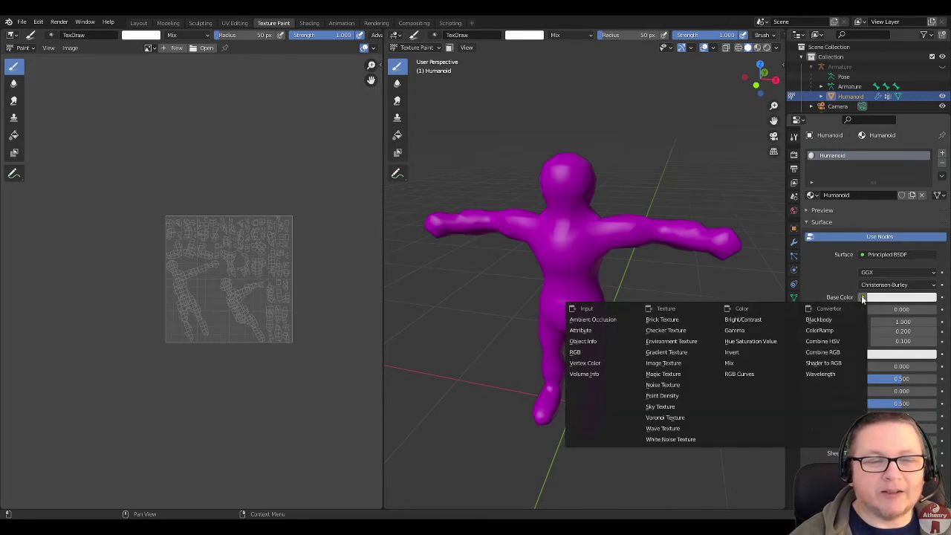
{"action": "left_click", "coordinate": [682, 363]}
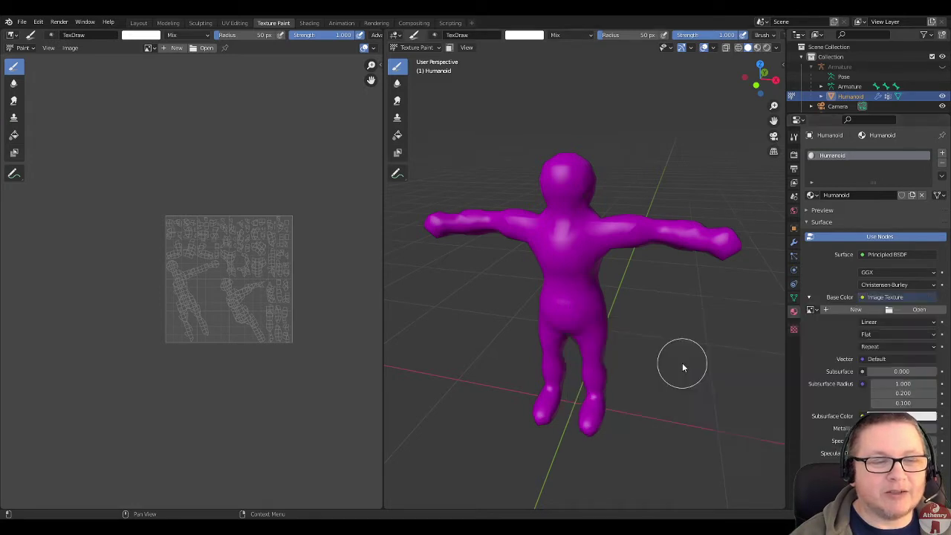
{"action": "left_click", "coordinate": [840, 310]}
{"action": "left_click", "coordinate": [847, 325]}
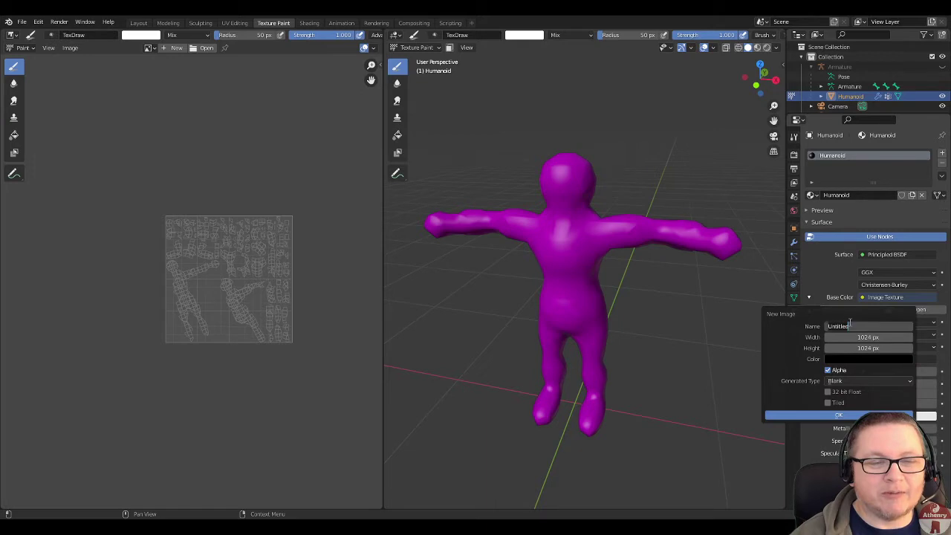
{"action": "type", "text": "Humanoid"}
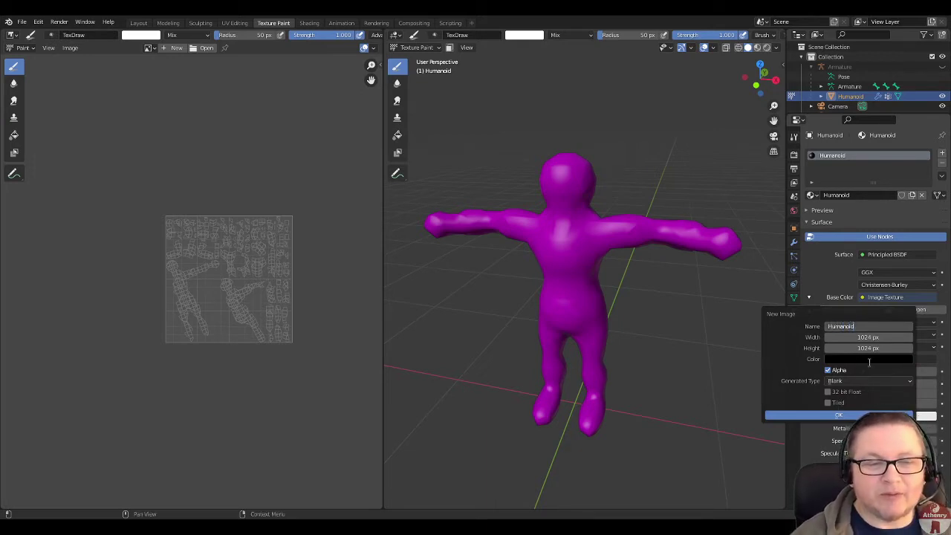
{"action": "left_click", "coordinate": [836, 414]}
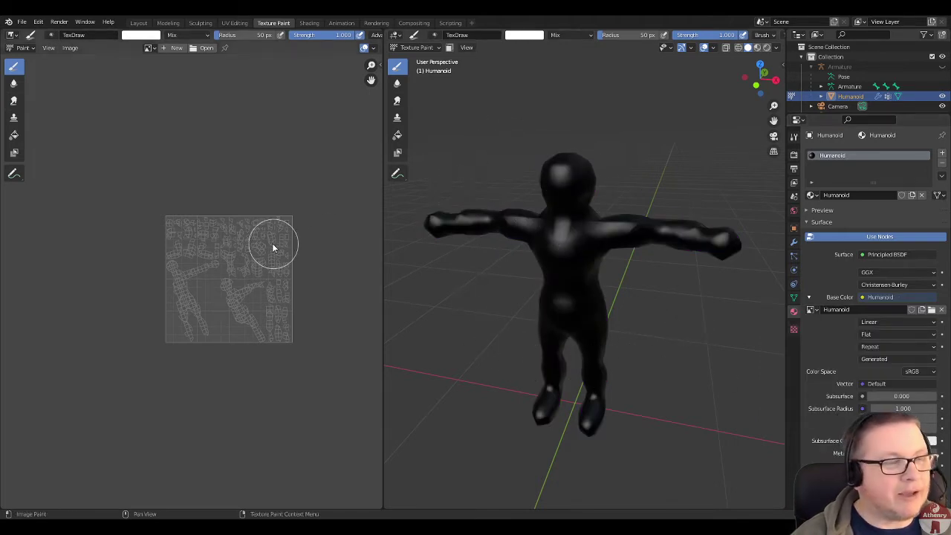
Step: Display the Humanoid image in the image editor behind the UV layout
{"action": "scroll", "coordinate": [189, 214], "scroll_direction": "up", "scroll_amount": 1}
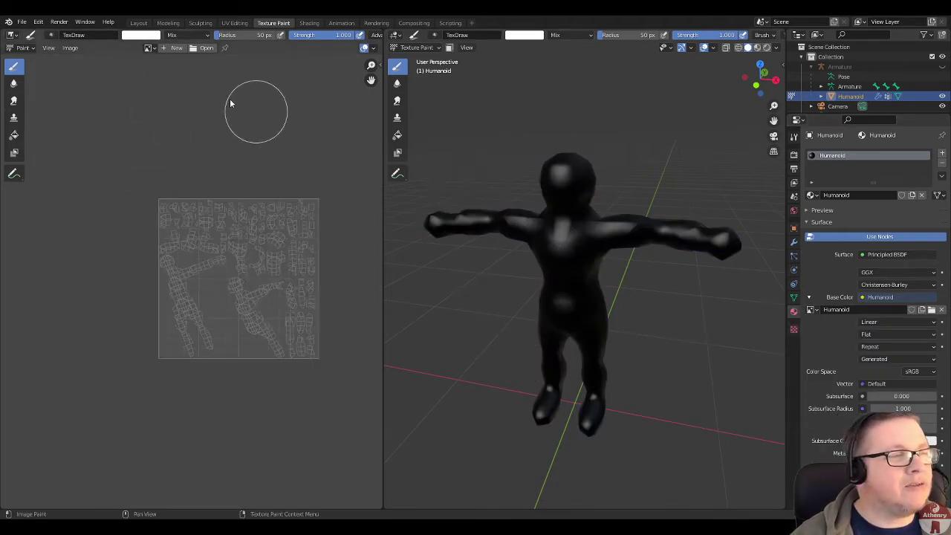
{"action": "left_click", "coordinate": [150, 49]}
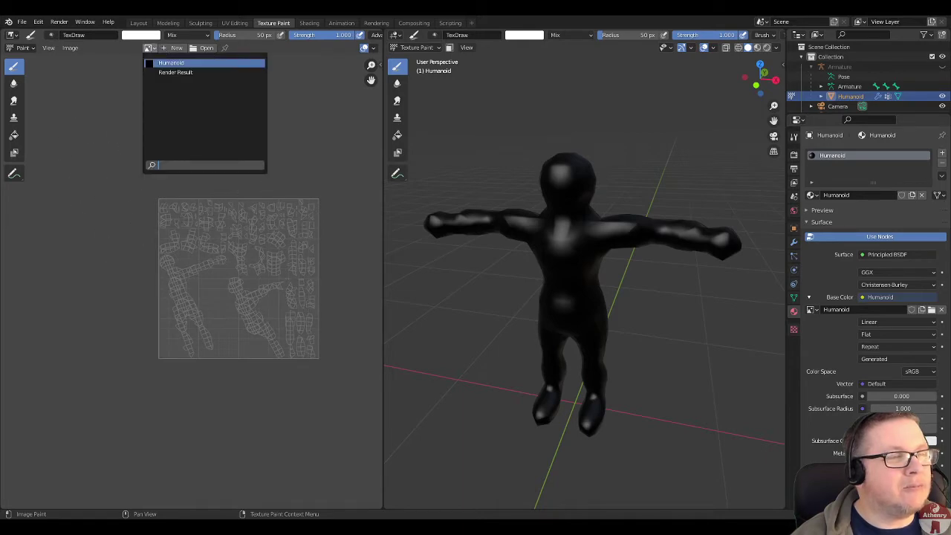
{"action": "left_click", "coordinate": [168, 63]}
{"action": "scroll", "coordinate": [201, 152], "scroll_direction": "down", "scroll_amount": 4}
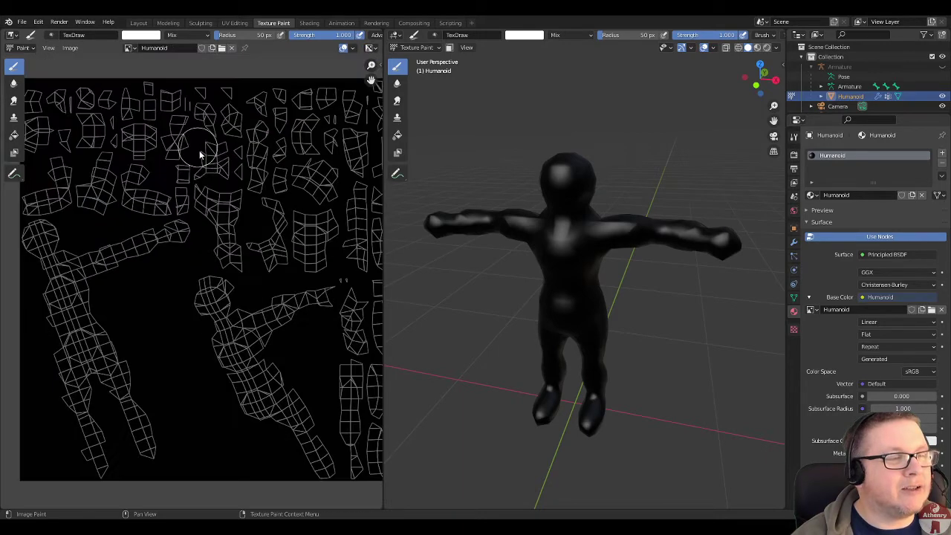
{"action": "scroll", "coordinate": [202, 159], "scroll_direction": "up", "scroll_amount": 1}
{"action": "scroll", "coordinate": [203, 158], "scroll_direction": "down", "scroll_amount": 1}
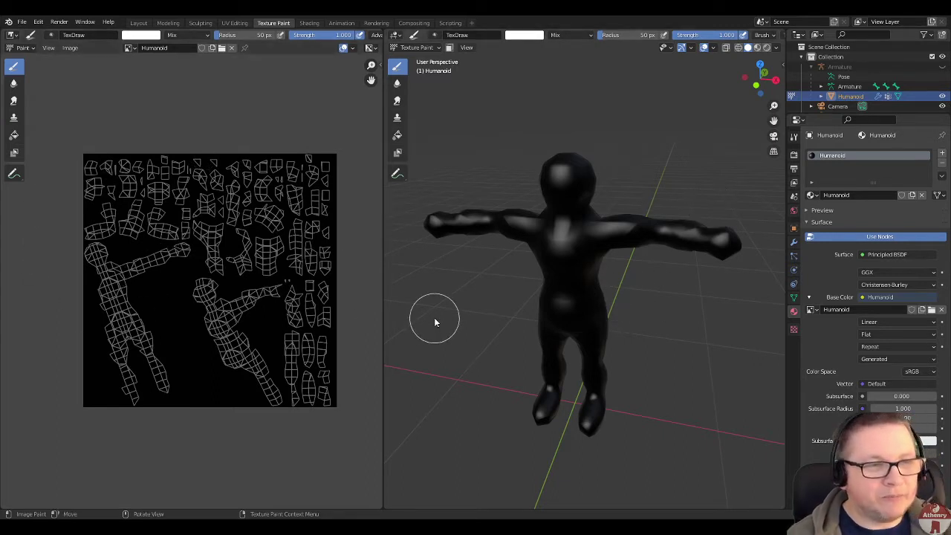
Step: Put the Humanoid mesh in Edit Mode and show it in front orthographic view
{"action": "middle_click_drag", "start_coordinate": [434, 317], "coordinate": [605, 257]}
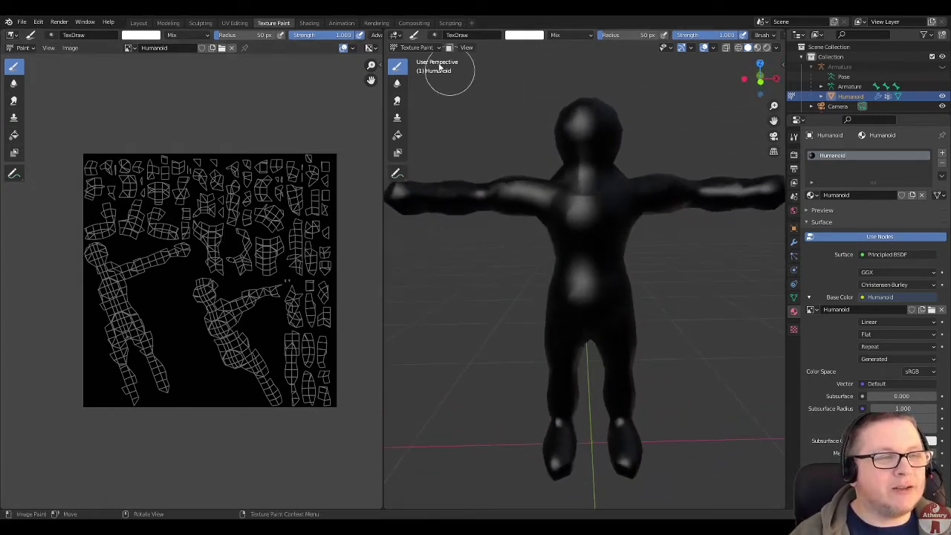
{"action": "left_click", "coordinate": [417, 47]}
{"action": "left_click", "coordinate": [423, 70]}
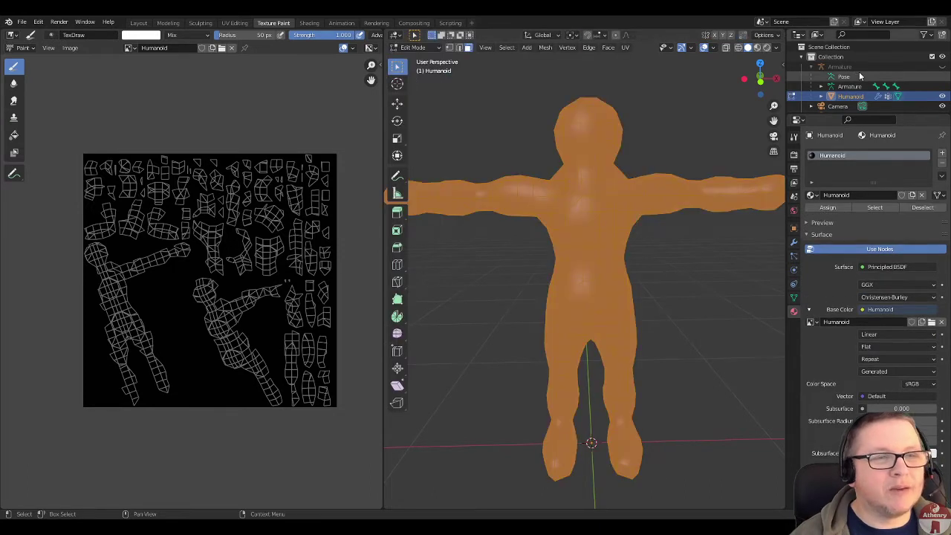
{"action": "key", "text": "KP_1"}
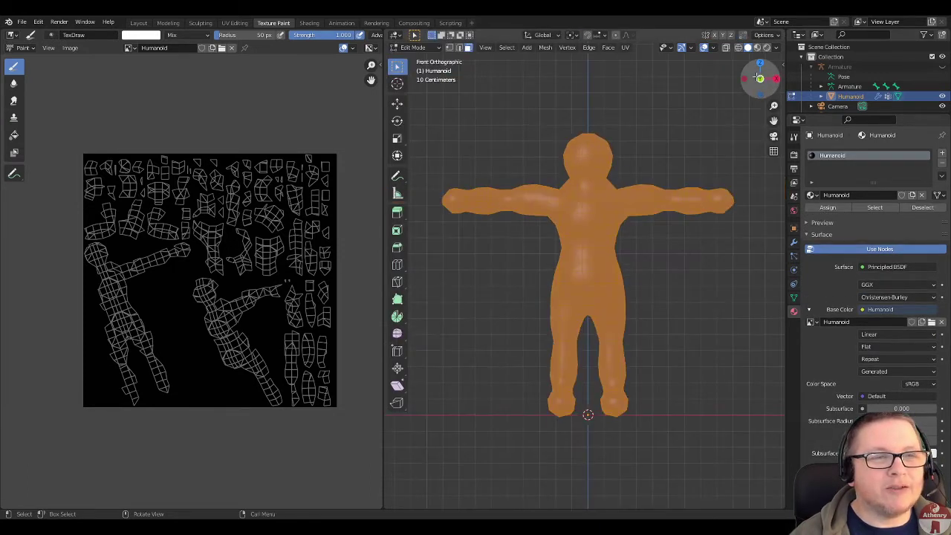
Step: Turn on X-ray display for the mesh and deselect all of its faces
{"action": "left_click", "coordinate": [725, 48]}
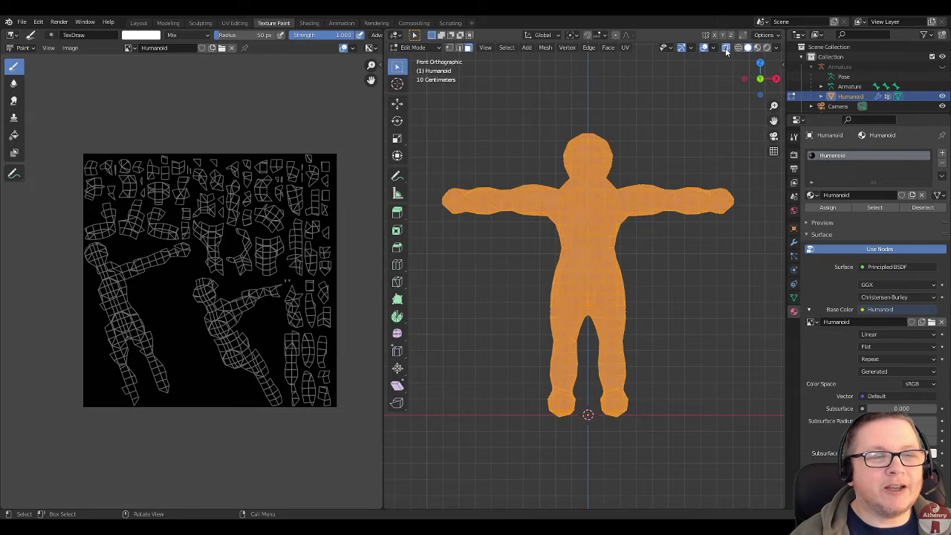
{"action": "left_click", "coordinate": [689, 129]}
{"action": "scroll", "coordinate": [688, 129], "scroll_direction": "up", "scroll_amount": 1}
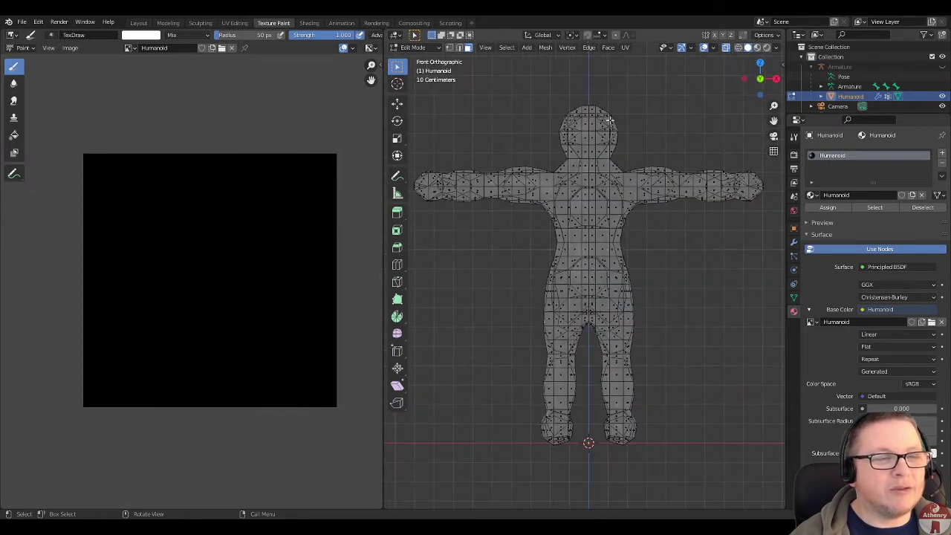
{"action": "scroll", "coordinate": [549, 92], "scroll_direction": "down", "scroll_amount": 2}
{"action": "scroll", "coordinate": [549, 92], "scroll_direction": "up", "scroll_amount": 2}
{"action": "scroll", "coordinate": [549, 92], "scroll_direction": "down", "scroll_amount": 1}
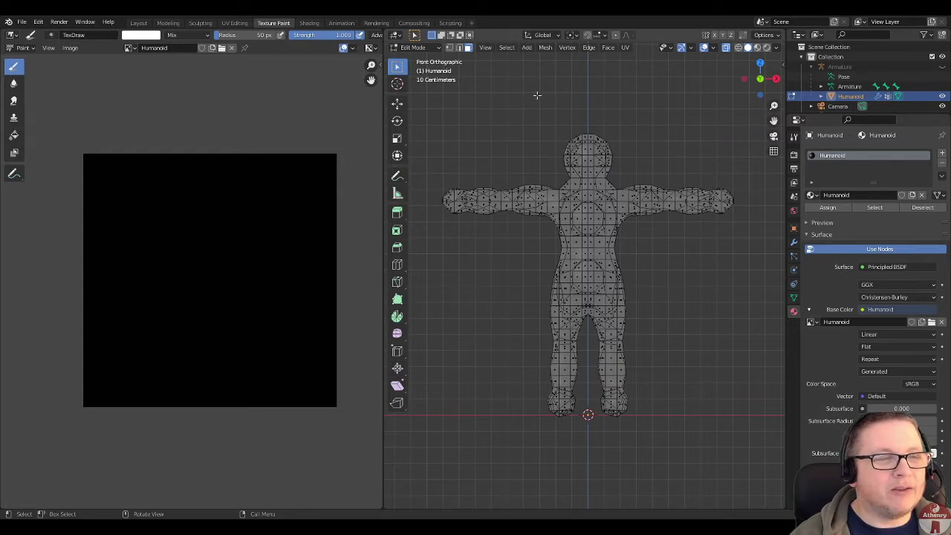
Step: Select all faces of the mesh's head and both hands, front and back
{"action": "left_click_drag", "start_coordinate": [537, 95], "coordinate": [667, 178]}
{"action": "middle_click_drag", "start_coordinate": [587, 178], "coordinate": [594, 223]}
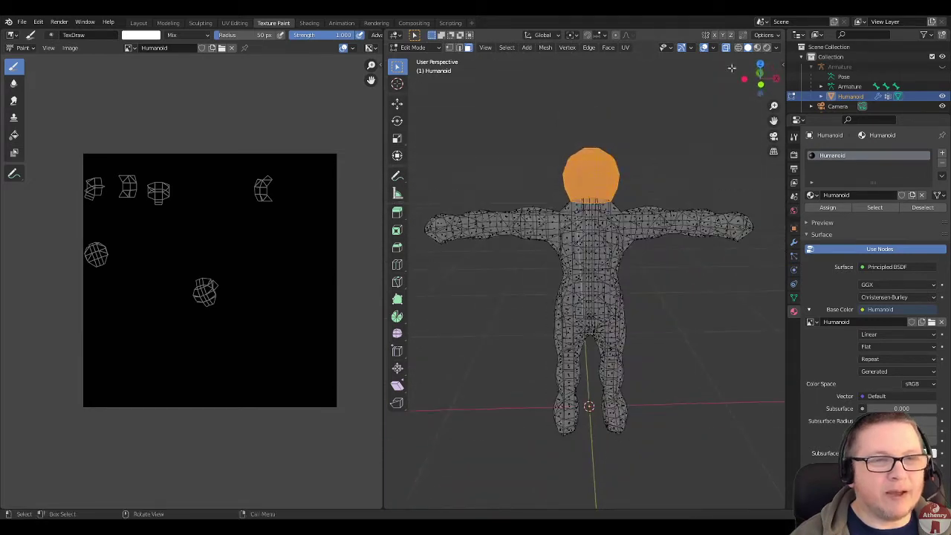
{"action": "left_click", "coordinate": [760, 80]}
{"action": "scroll", "coordinate": [459, 191], "scroll_direction": "up", "scroll_amount": 1}
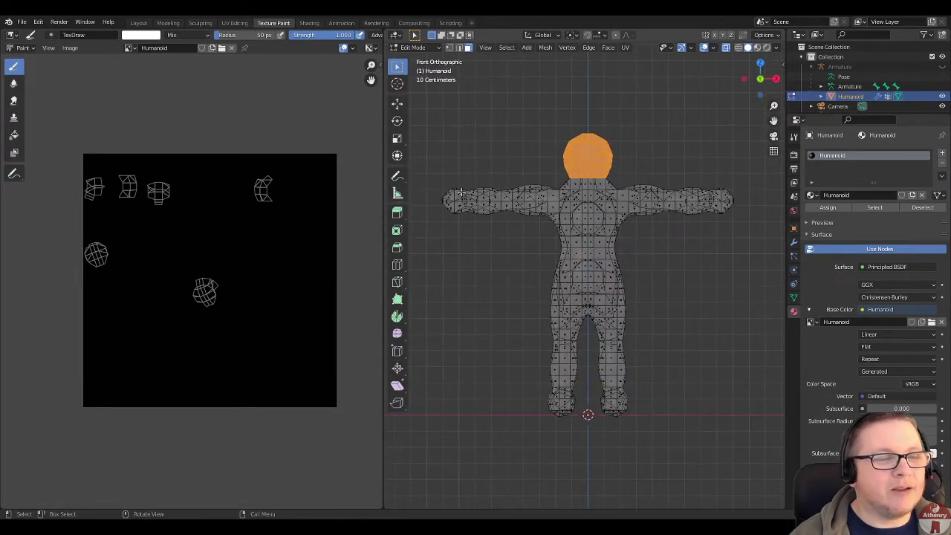
{"action": "left_click_drag", "start_coordinate": [416, 158], "coordinate": [467, 231]}
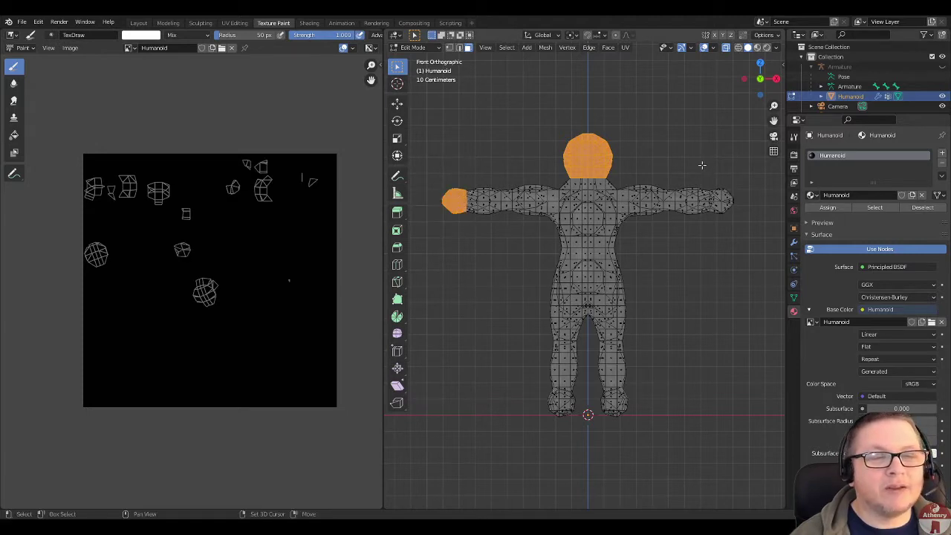
{"action": "left_click_drag", "start_coordinate": [701, 165], "coordinate": [760, 232], "text": "shift"}
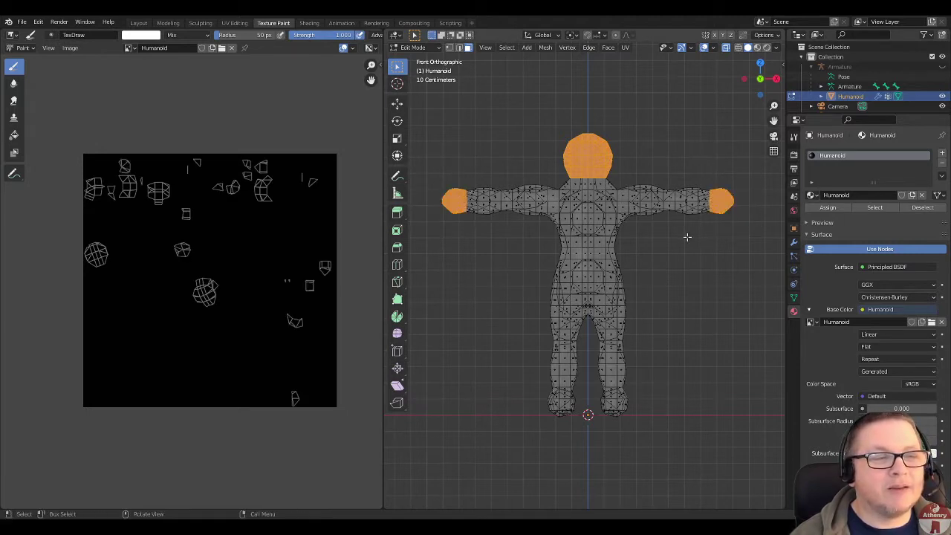
Step: Check the head and hand selection from the side, turn off X-ray display and return to front orthographic view
{"action": "middle_click_drag", "start_coordinate": [687, 236], "coordinate": [532, 202]}
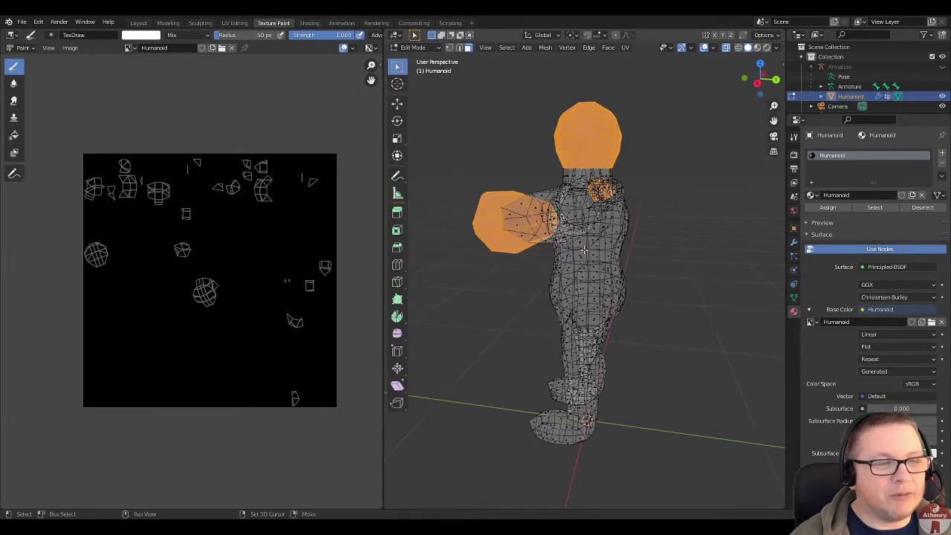
{"action": "left_click", "coordinate": [537, 208], "text": "shift"}
{"action": "key", "text": "ctrl+z"}
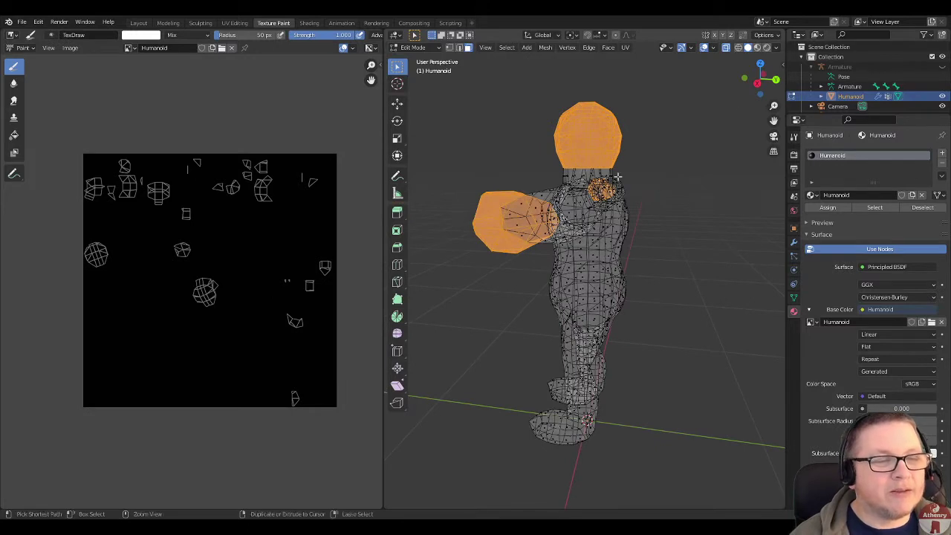
{"action": "left_click", "coordinate": [725, 47]}
{"action": "middle_click_drag", "start_coordinate": [550, 282], "coordinate": [706, 223]}
{"action": "left_click", "coordinate": [715, 144]}
{"action": "left_click", "coordinate": [754, 82]}
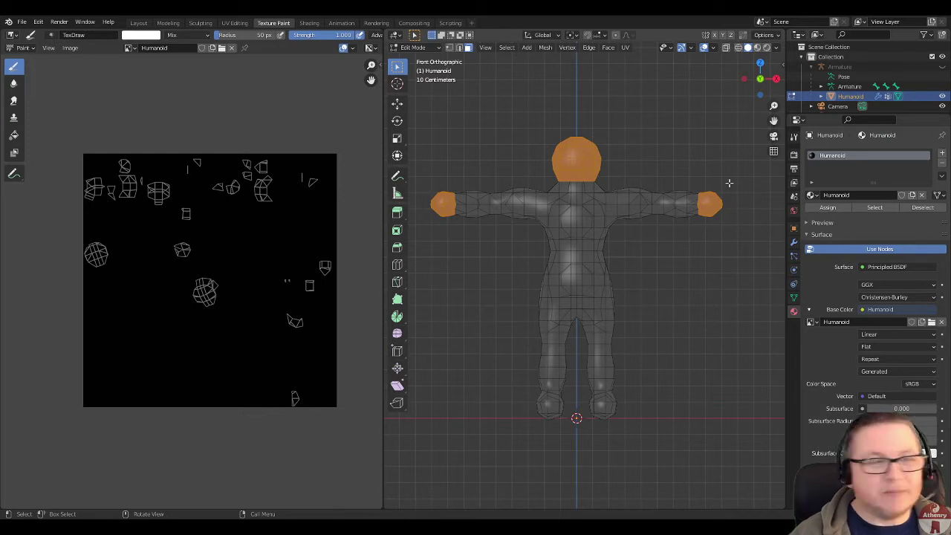
Step: Switch the Humanoid mesh to Texture Paint mode and enable the face selection mask for painting
{"action": "left_click", "coordinate": [413, 48]}
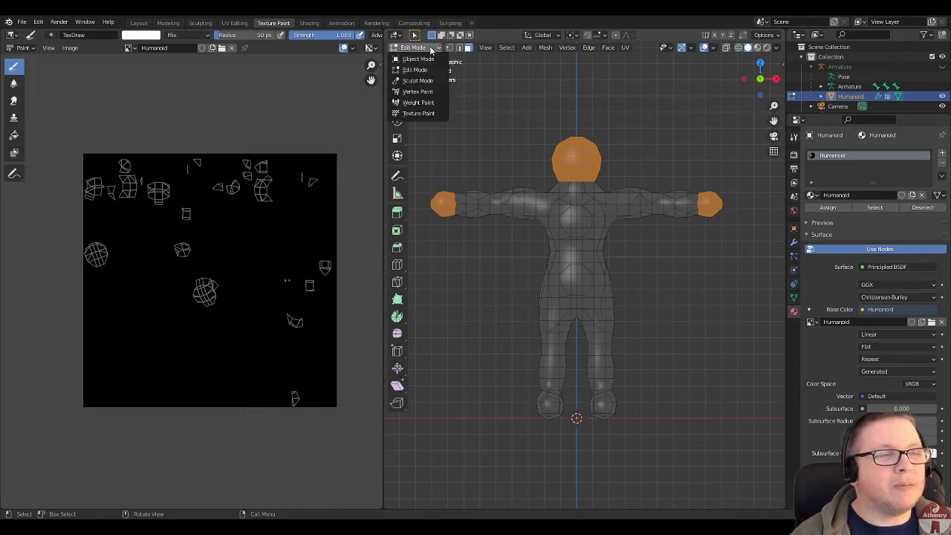
{"action": "left_click", "coordinate": [429, 115]}
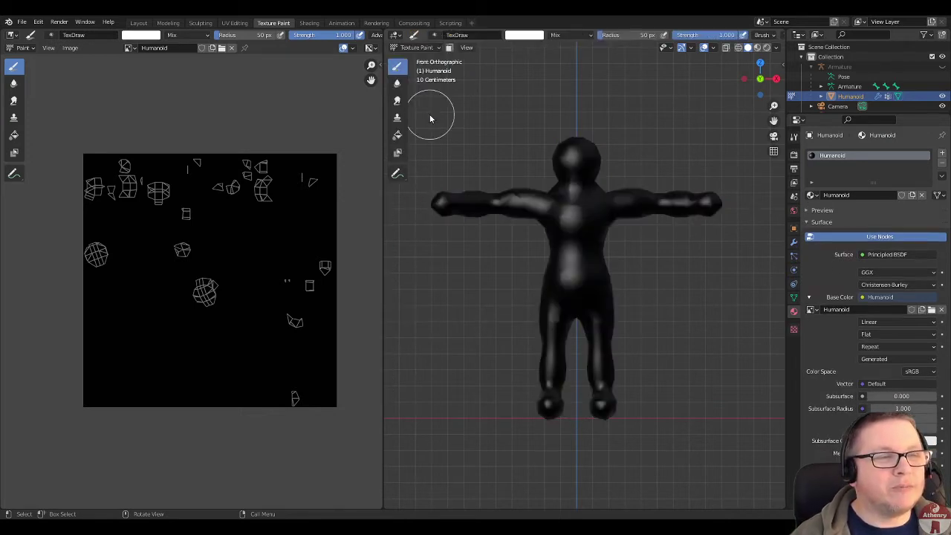
{"action": "scroll", "coordinate": [527, 152], "scroll_direction": "up", "scroll_amount": 1}
{"action": "left_click", "coordinate": [449, 47]}
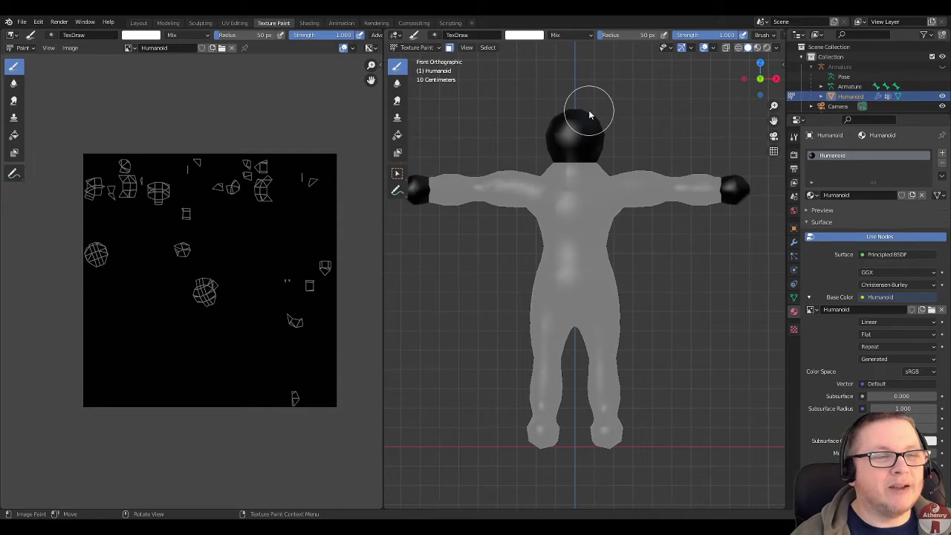
{"action": "scroll", "coordinate": [594, 115], "scroll_direction": "down", "scroll_amount": 1}
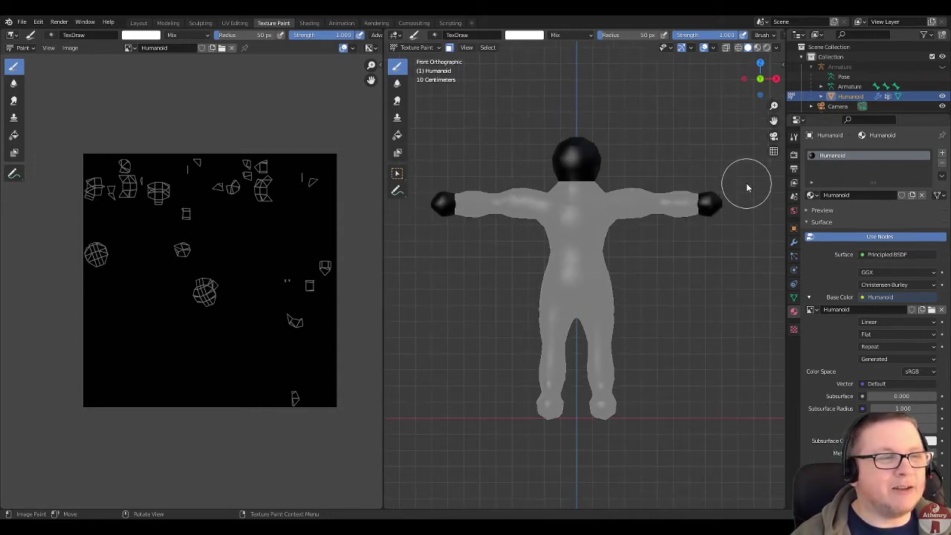
Step: Fill the masked head and hands with a light skin tone of H 0.083, S 0.400, V 1.000
{"action": "left_click", "coordinate": [527, 39]}
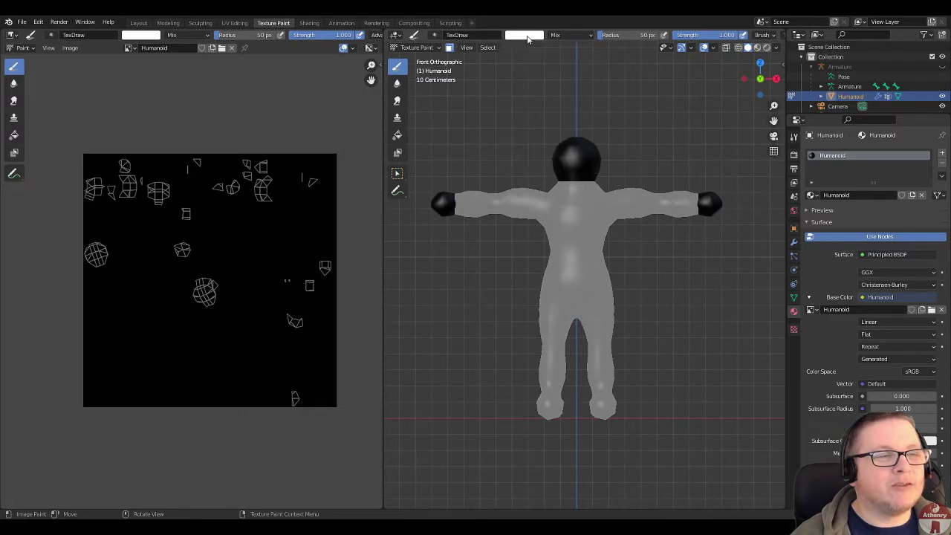
{"action": "left_click", "coordinate": [398, 136]}
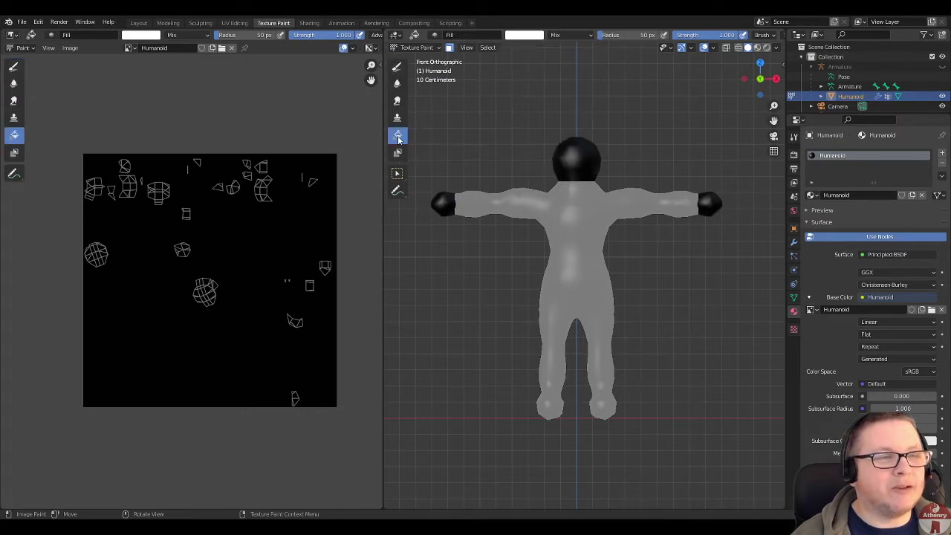
{"action": "left_click", "coordinate": [519, 40]}
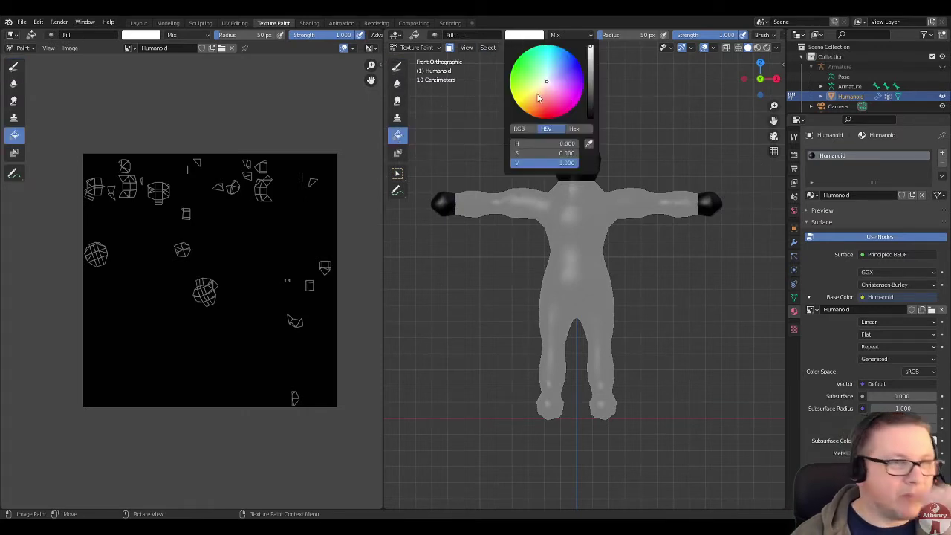
{"action": "left_click_drag", "start_coordinate": [539, 98], "coordinate": [540, 94]}
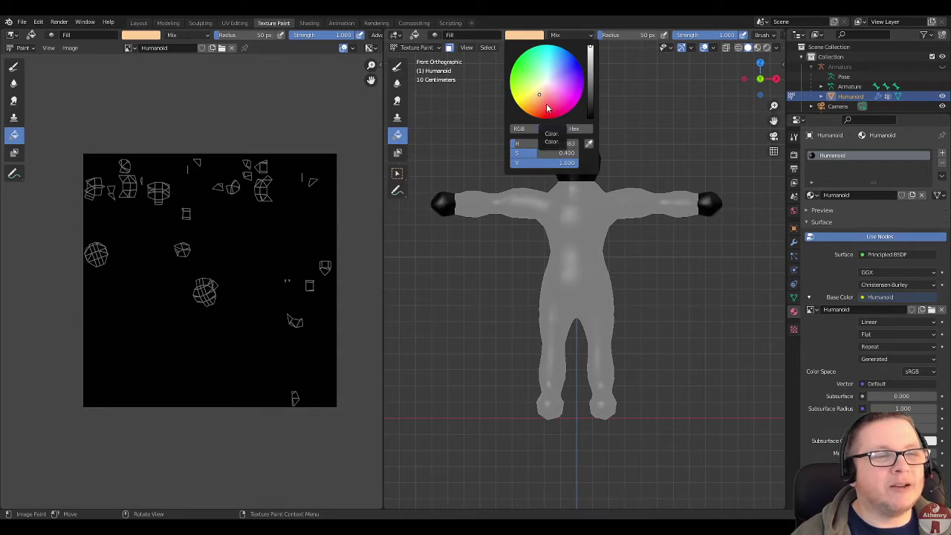
{"action": "left_click", "coordinate": [711, 200]}
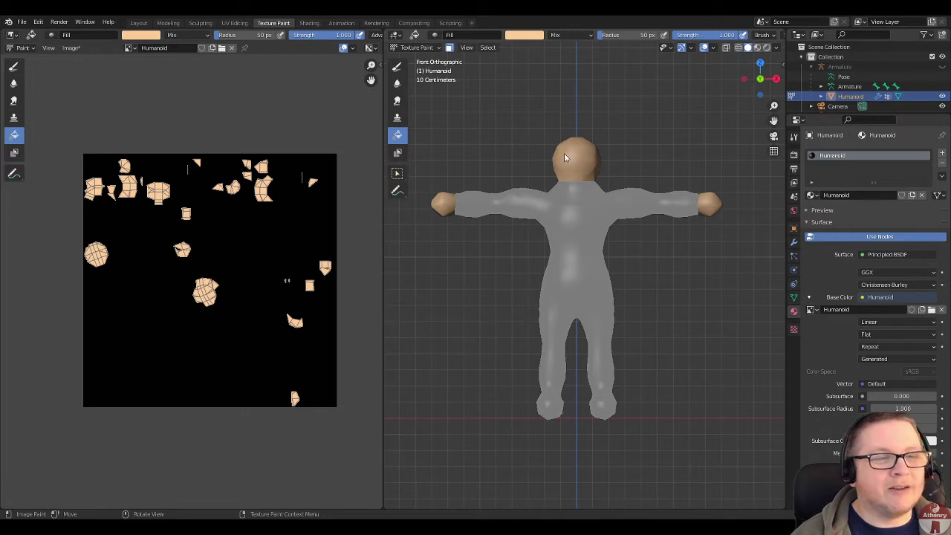
{"action": "scroll", "coordinate": [665, 198], "scroll_direction": "up", "scroll_amount": 2}
{"action": "scroll", "coordinate": [624, 173], "scroll_direction": "up", "scroll_amount": 2}
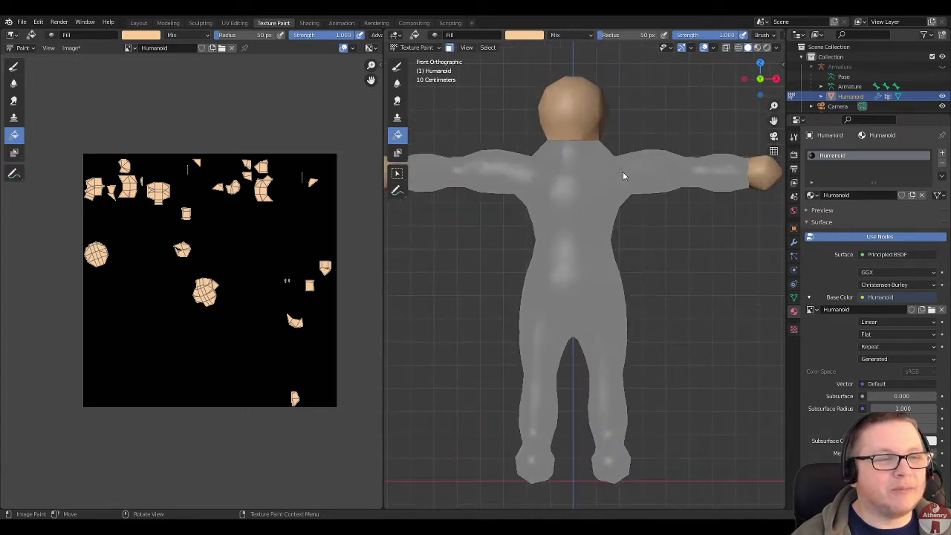
{"action": "scroll", "coordinate": [622, 171], "scroll_direction": "down", "scroll_amount": 3}
{"action": "scroll", "coordinate": [555, 114], "scroll_direction": "up", "scroll_amount": 1}
Step: Return the mesh to Edit Mode and select its visible front faces from the waist down to the feet
{"action": "left_click", "coordinate": [429, 48]}
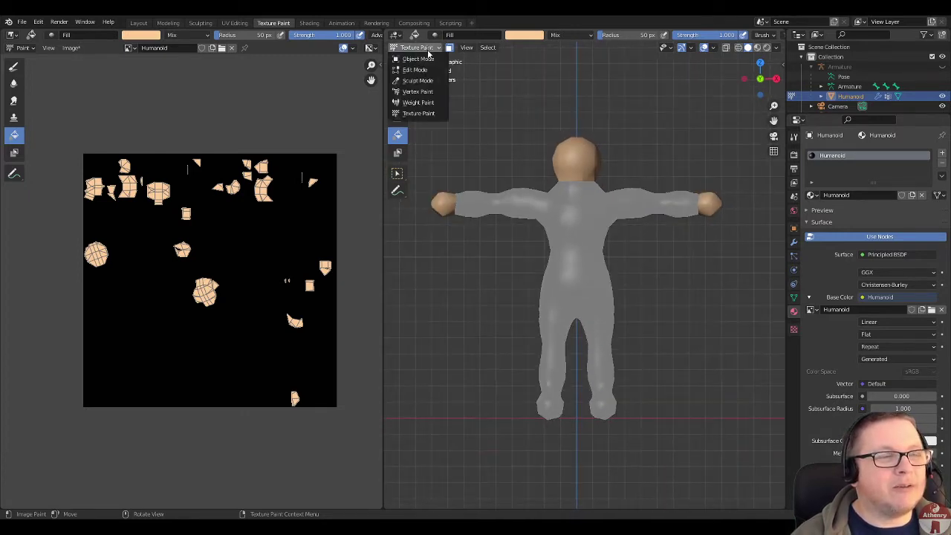
{"action": "left_click", "coordinate": [418, 69]}
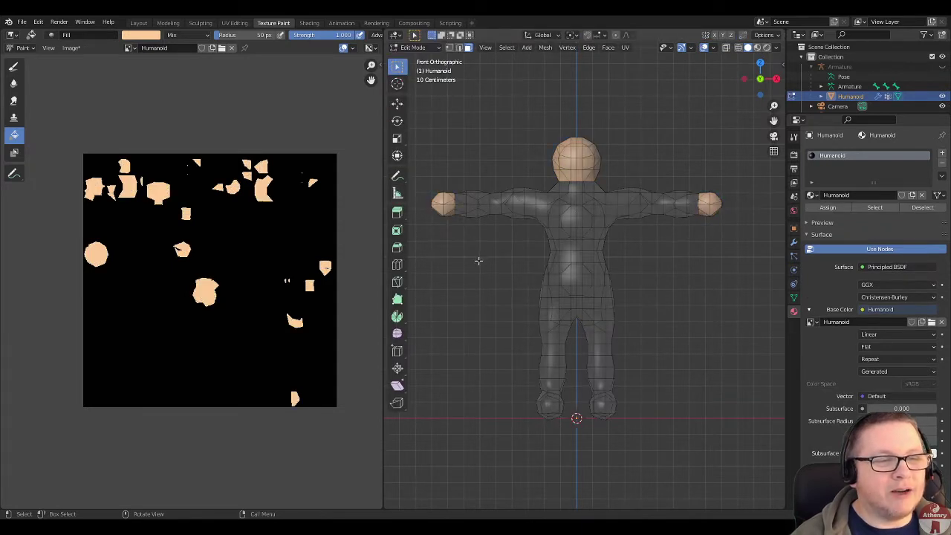
{"action": "left_click_drag", "start_coordinate": [478, 260], "coordinate": [687, 431]}
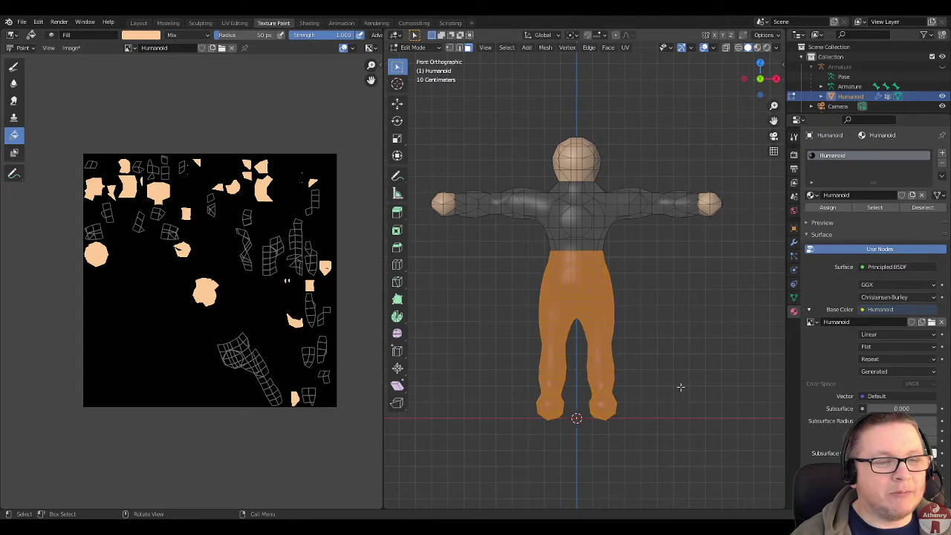
{"action": "scroll", "coordinate": [681, 386], "scroll_direction": "up", "scroll_amount": 2}
{"action": "scroll", "coordinate": [576, 242], "scroll_direction": "down", "scroll_amount": 1}
{"action": "scroll", "coordinate": [714, 322], "scroll_direction": "down", "scroll_amount": 1}
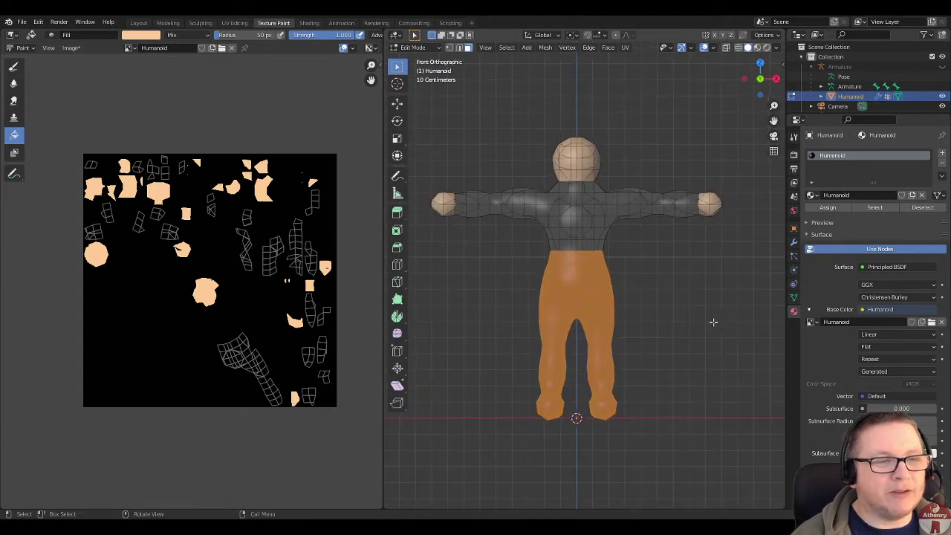
Step: Switch to Texture Paint mode and fill the selected leg faces with blue, H 0.572, S 0.859, V 0.627
{"action": "left_click", "coordinate": [413, 48]}
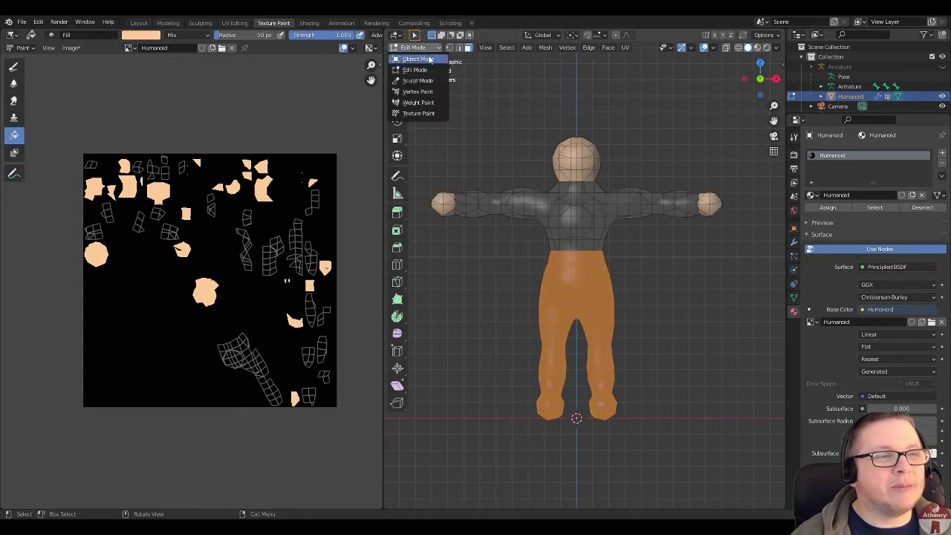
{"action": "left_click", "coordinate": [420, 113]}
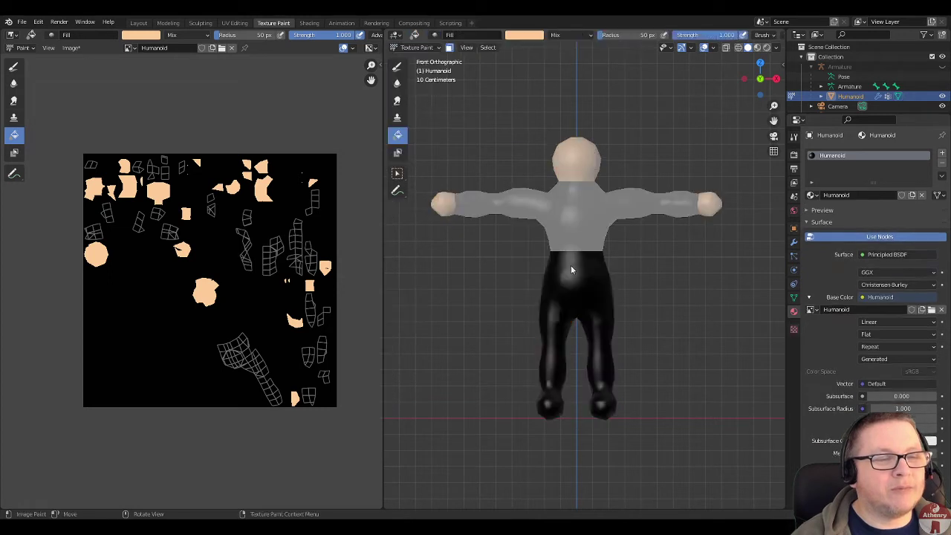
{"action": "left_click", "coordinate": [527, 36]}
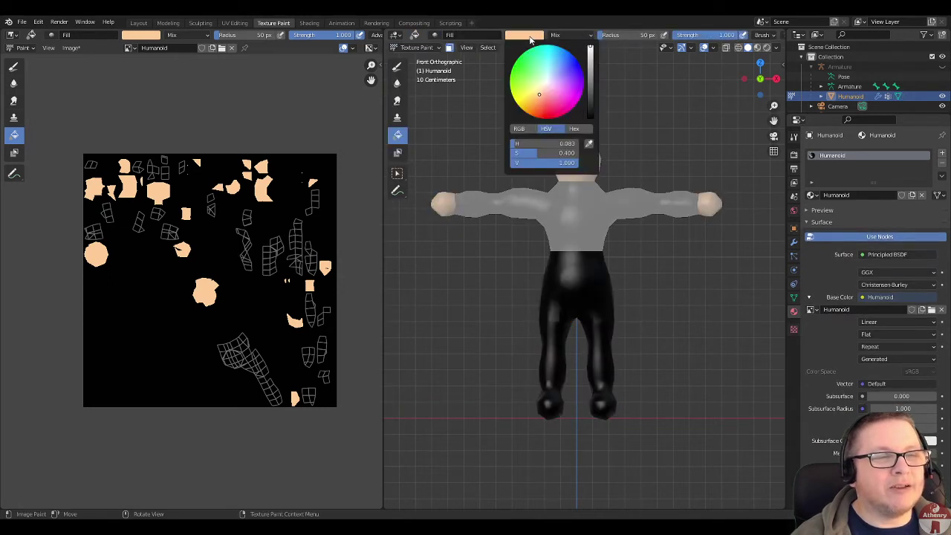
{"action": "mouse_move", "coordinate": [571, 78]}
{"action": "left_mouse_down"}
{"action": "mouse_move", "coordinate": [564, 54]}
{"action": "mouse_move", "coordinate": [591, 72]}
{"action": "mouse_move", "coordinate": [560, 52]}
{"action": "left_mouse_up"}
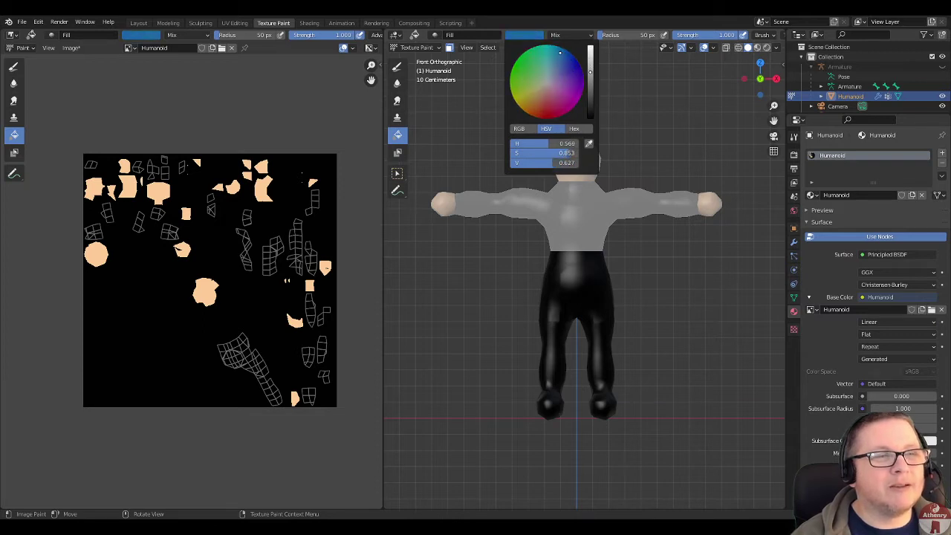
{"action": "left_click", "coordinate": [577, 307]}
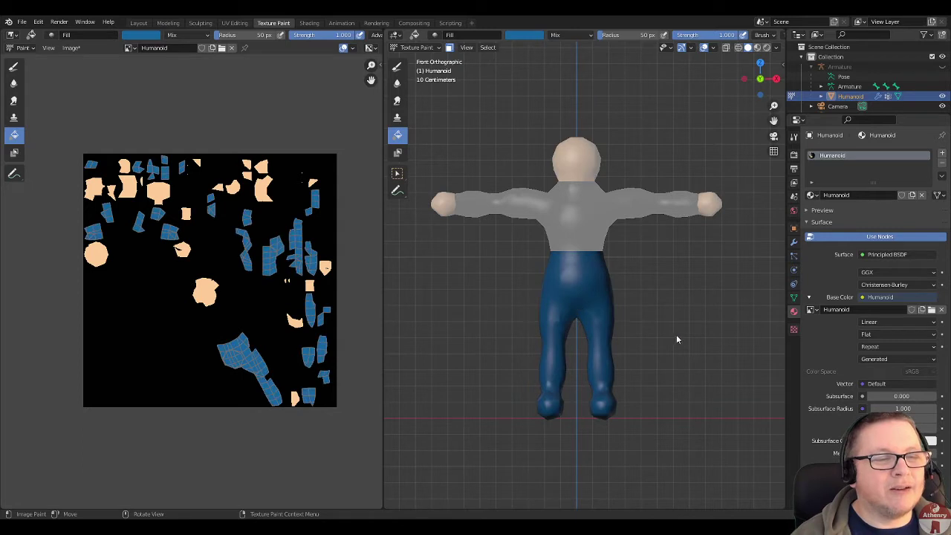
Step: Lower the fill color's brightness to a dark navy blue and refill the masked leg faces
{"action": "left_click", "coordinate": [533, 36]}
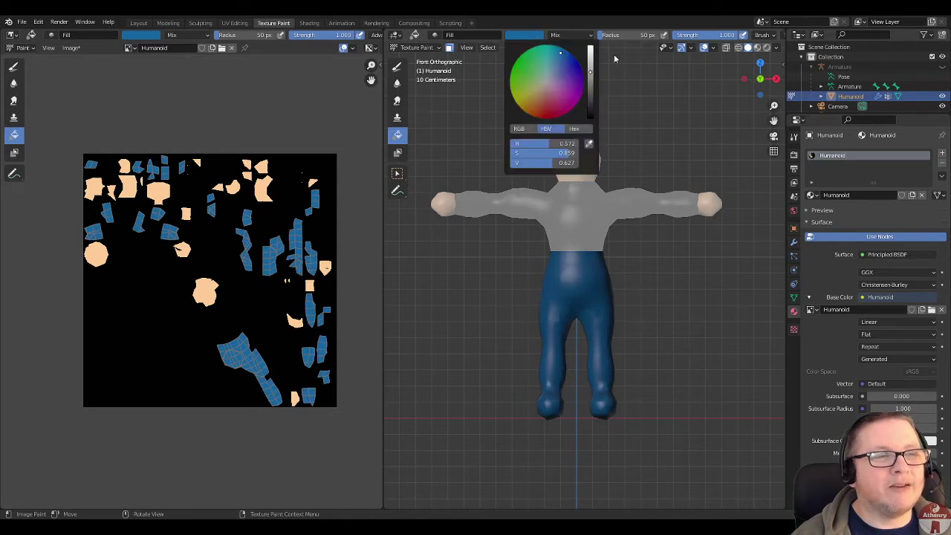
{"action": "left_click", "coordinate": [533, 35]}
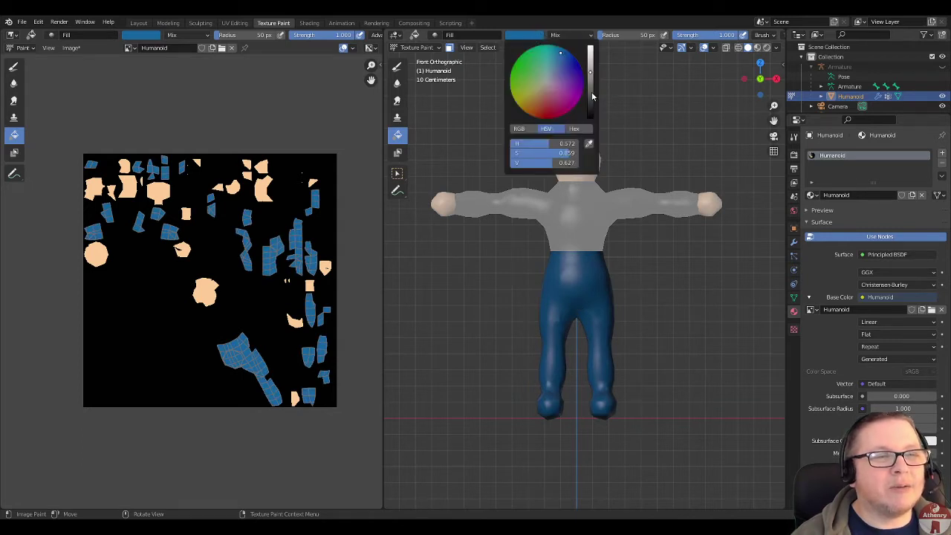
{"action": "left_click", "coordinate": [592, 91]}
{"action": "left_click", "coordinate": [562, 287]}
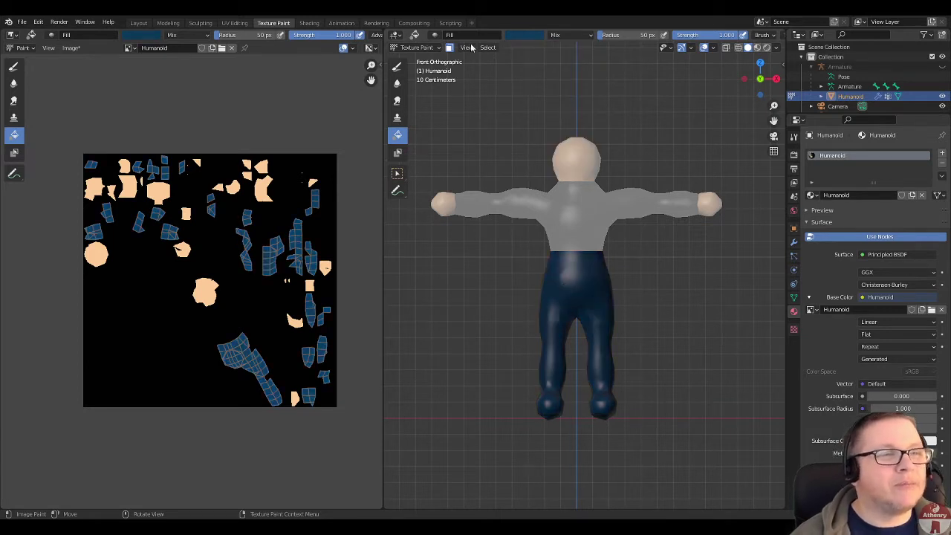
Step: Put the mesh back in Edit Mode with X-ray display on and show it in front orthographic view
{"action": "left_click", "coordinate": [434, 47]}
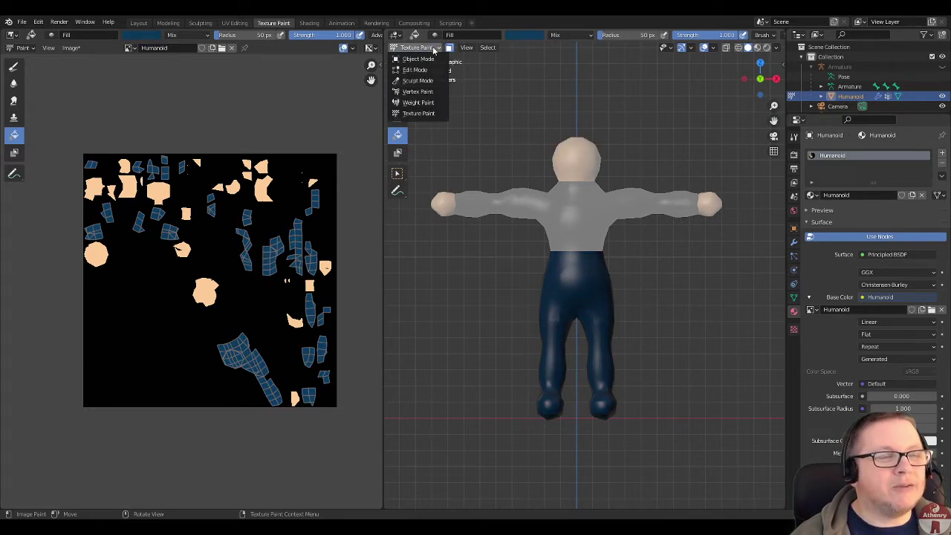
{"action": "left_click", "coordinate": [424, 69]}
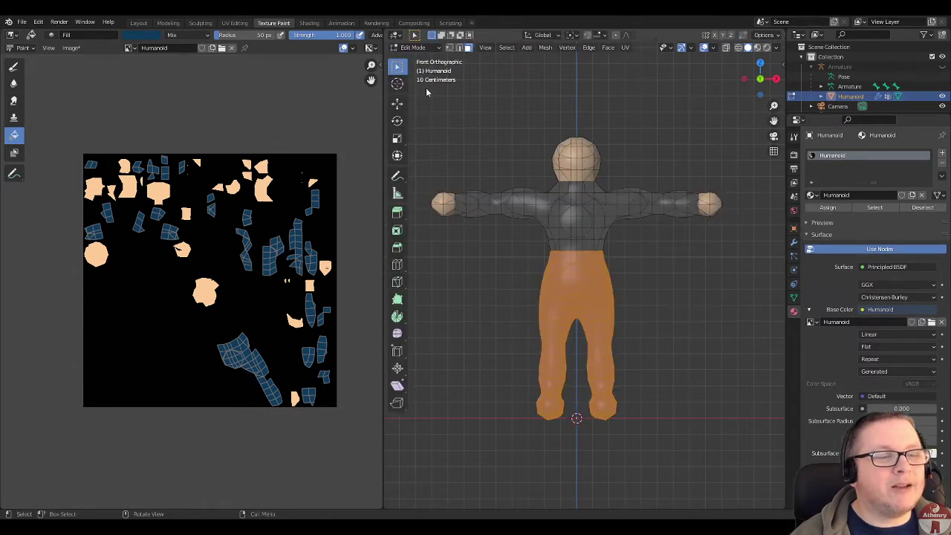
{"action": "middle_click_drag", "start_coordinate": [636, 312], "coordinate": [770, 221]}
{"action": "left_click", "coordinate": [727, 49]}
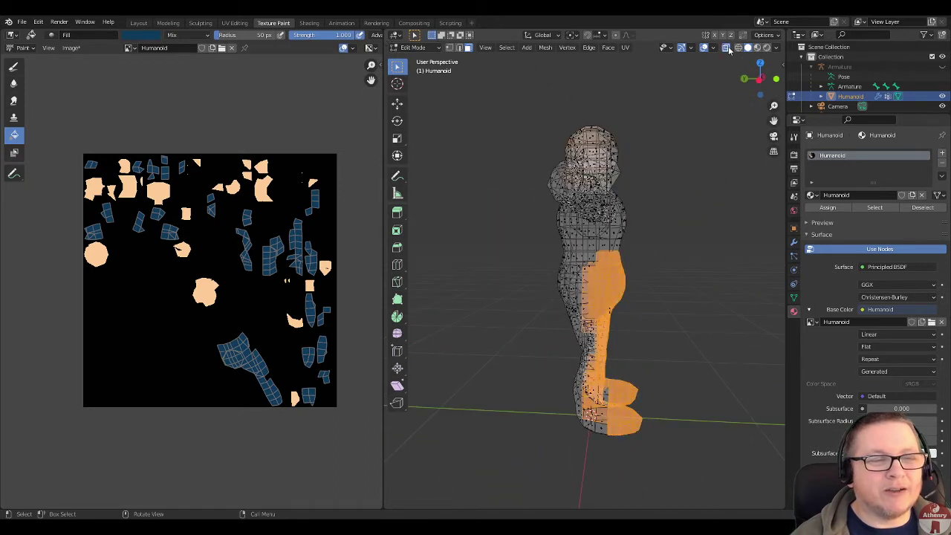
{"action": "left_click", "coordinate": [776, 78]}
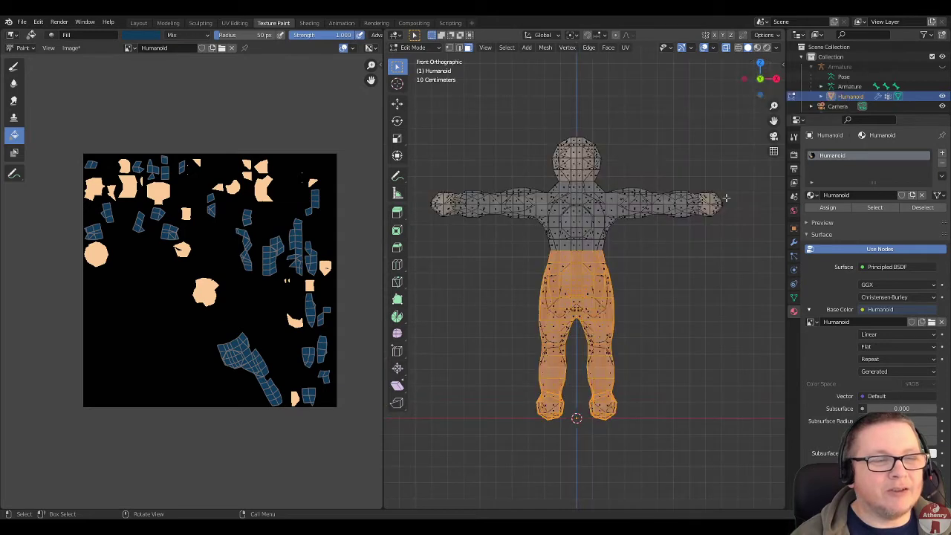
Step: Select all front and back faces of the mesh from the waist down, including legs and feet
{"action": "left_click_drag", "start_coordinate": [488, 253], "coordinate": [703, 443]}
{"action": "scroll", "coordinate": [703, 443], "scroll_direction": "up", "scroll_amount": 1}
{"action": "middle_click_drag", "start_coordinate": [627, 381], "coordinate": [696, 315]}
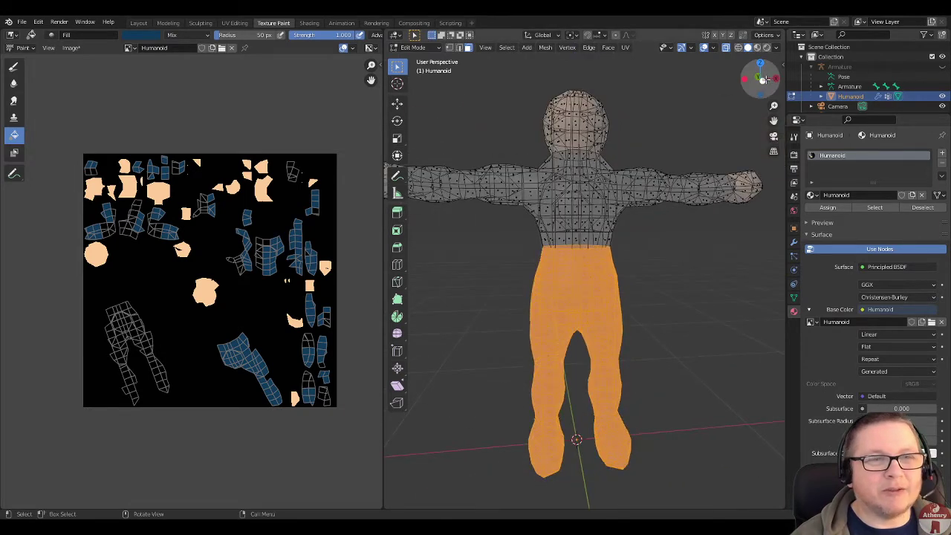
{"action": "left_click", "coordinate": [776, 78]}
Step: Switch to Texture Paint mode and fill all selected faces from the waist down with the current navy blue
{"action": "left_click", "coordinate": [413, 48]}
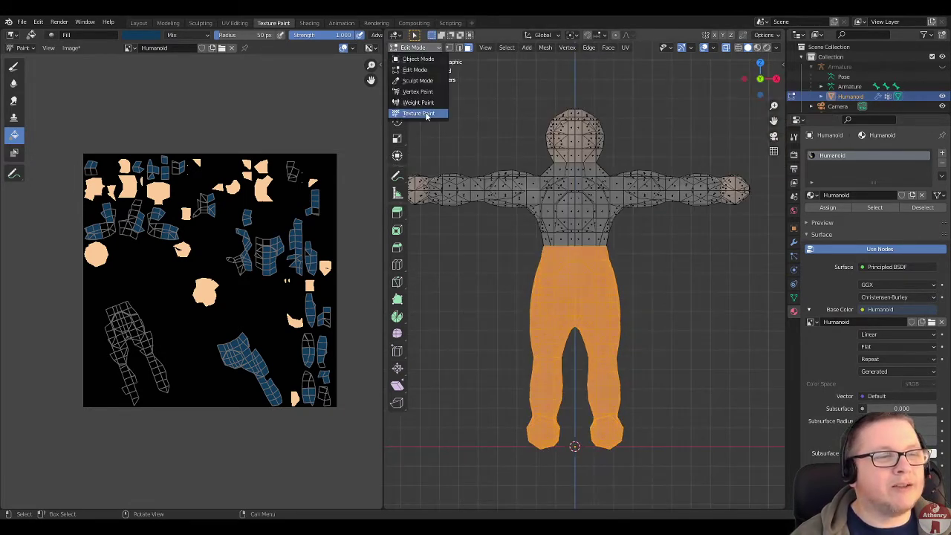
{"action": "left_click", "coordinate": [418, 112]}
{"action": "mouse_move", "coordinate": [560, 293]}
{"action": "middle_mouse_down"}
{"action": "mouse_move", "coordinate": [724, 303]}
{"action": "mouse_move", "coordinate": [735, 266]}
{"action": "mouse_move", "coordinate": [751, 301]}
{"action": "mouse_move", "coordinate": [566, 307]}
{"action": "mouse_move", "coordinate": [566, 288]}
{"action": "middle_mouse_up"}
{"action": "scroll", "coordinate": [667, 271], "scroll_direction": "down", "scroll_amount": 2}
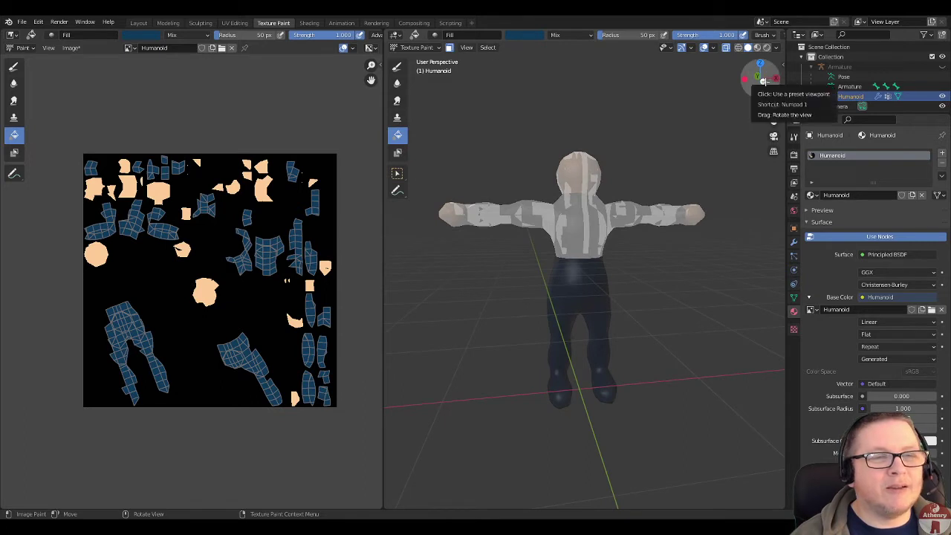
Step: Return the mesh to Edit Mode and, in right orthographic view, select only the faces of both feet
{"action": "left_click", "coordinate": [761, 78]}
{"action": "left_click", "coordinate": [415, 48]}
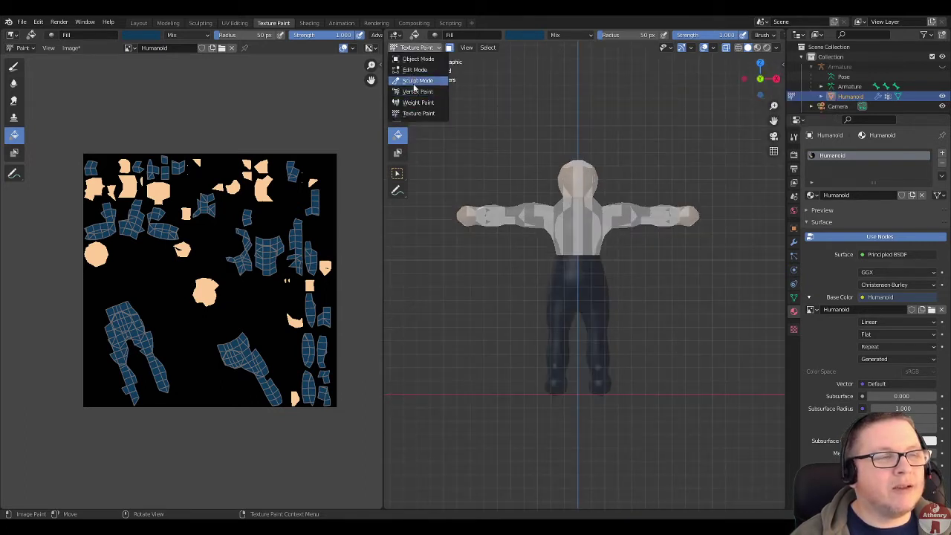
{"action": "left_click", "coordinate": [414, 69]}
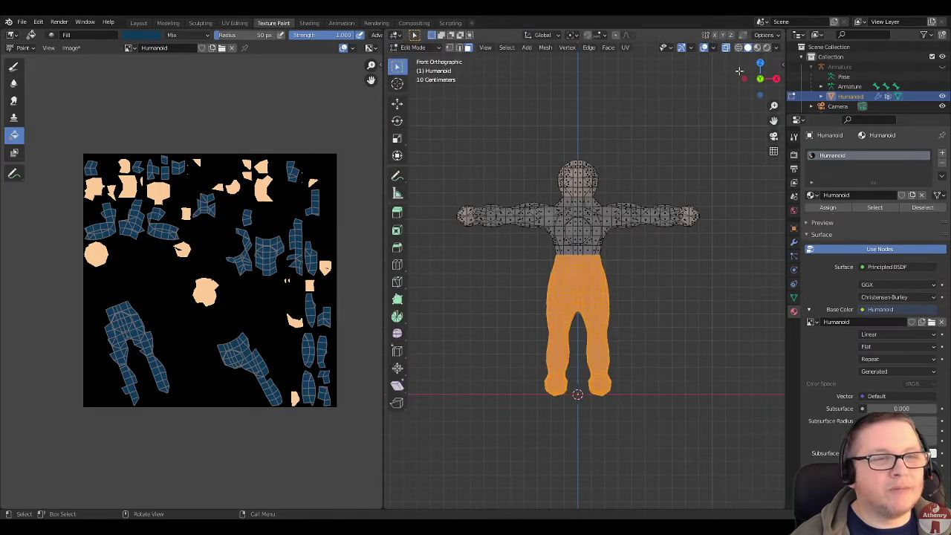
{"action": "left_click", "coordinate": [776, 77]}
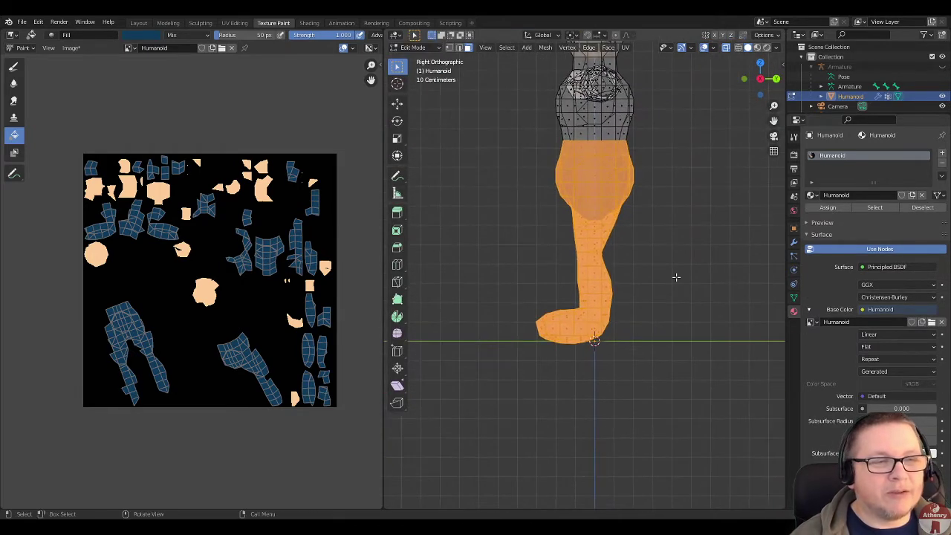
{"action": "left_click", "coordinate": [513, 316]}
{"action": "left_click_drag", "start_coordinate": [494, 308], "coordinate": [639, 354]}
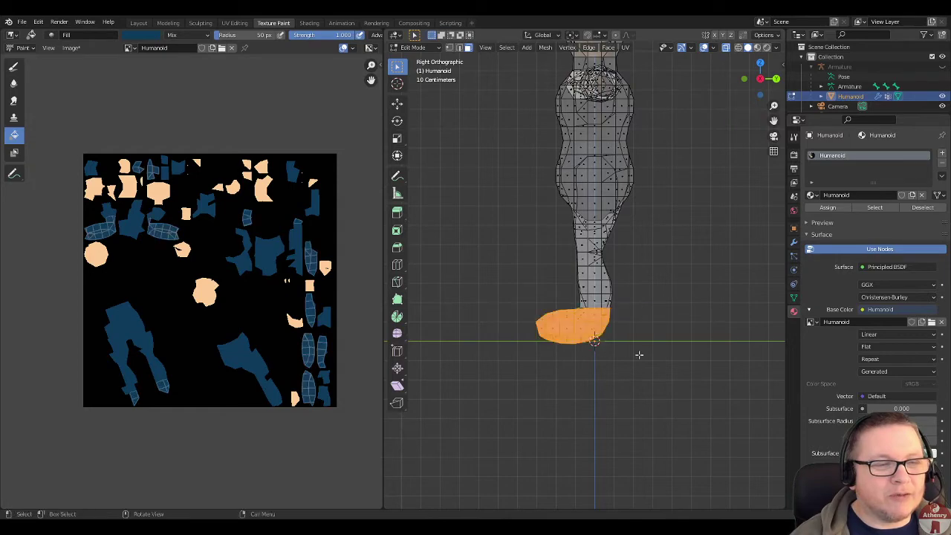
Step: In Texture Paint mode, fill the selected feet with an orange-brown, H about 0.06, S about 0.85, V about 0.73
{"action": "middle_click_drag", "start_coordinate": [622, 342], "coordinate": [743, 112]}
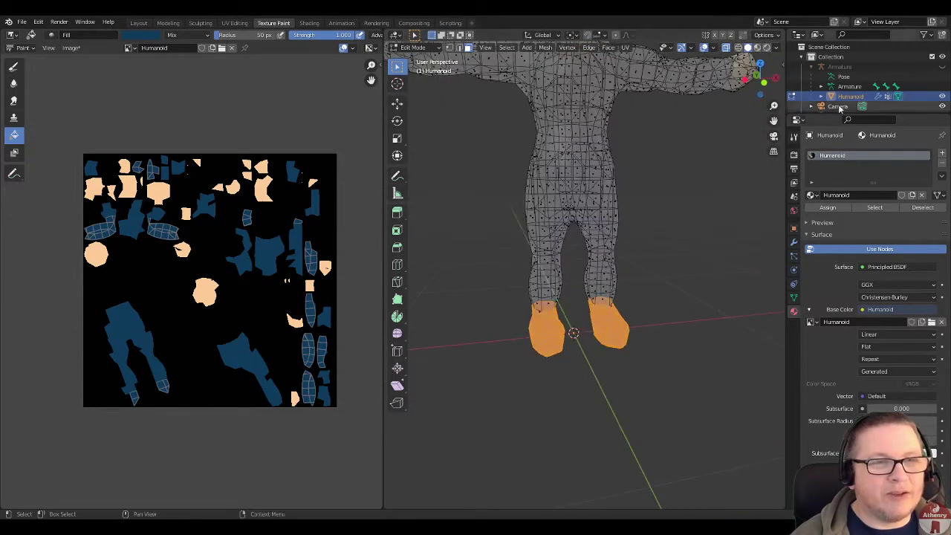
{"action": "left_click", "coordinate": [758, 76]}
{"action": "left_click", "coordinate": [413, 47]}
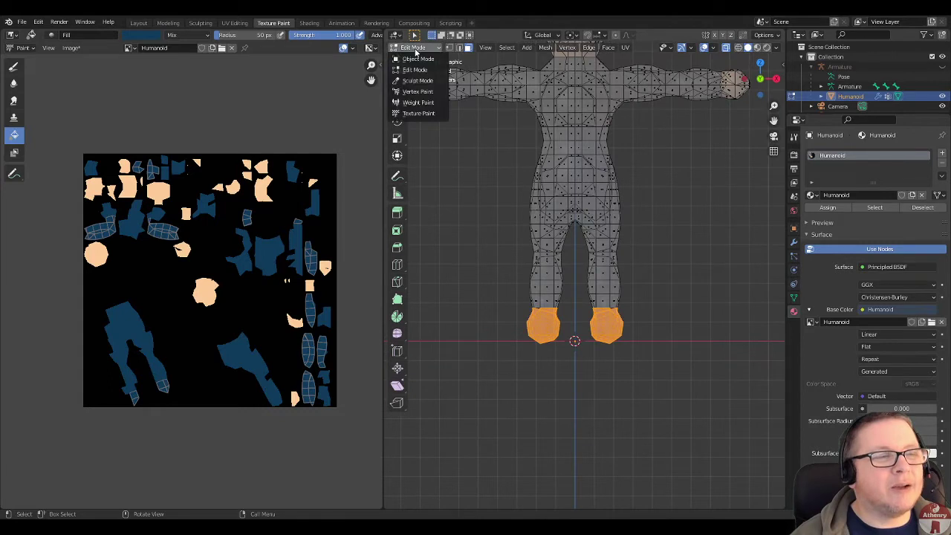
{"action": "left_click", "coordinate": [418, 113]}
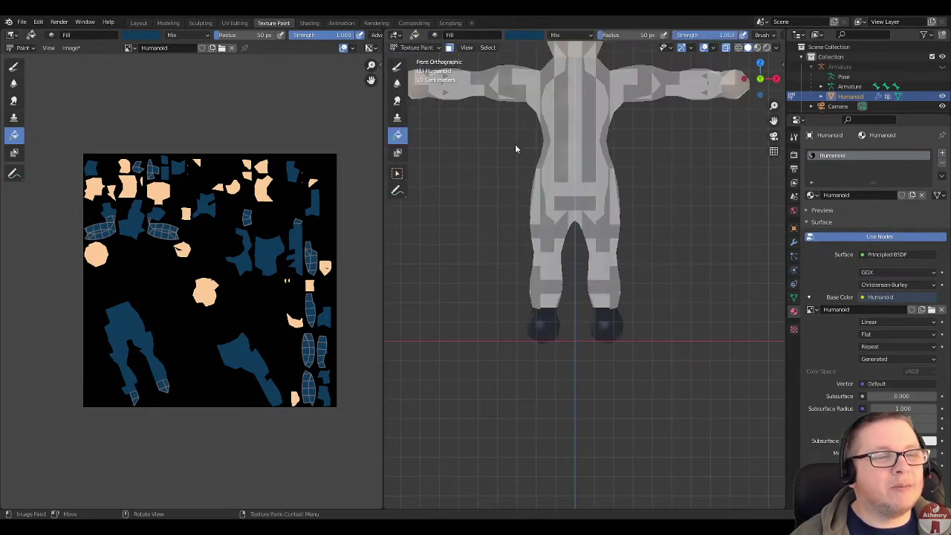
{"action": "left_click", "coordinate": [529, 37]}
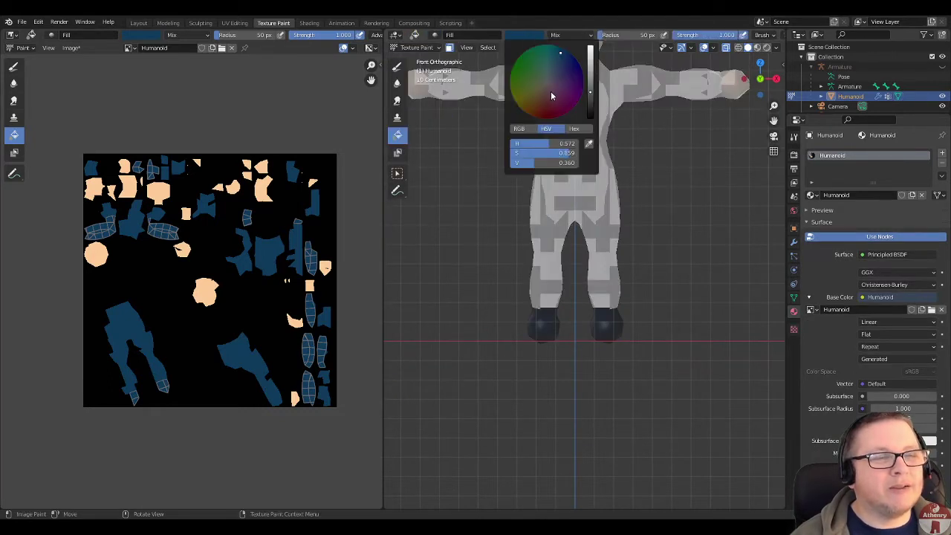
{"action": "key", "text": "ctrl+v"}
{"action": "left_click_drag", "start_coordinate": [591, 92], "coordinate": [591, 63]}
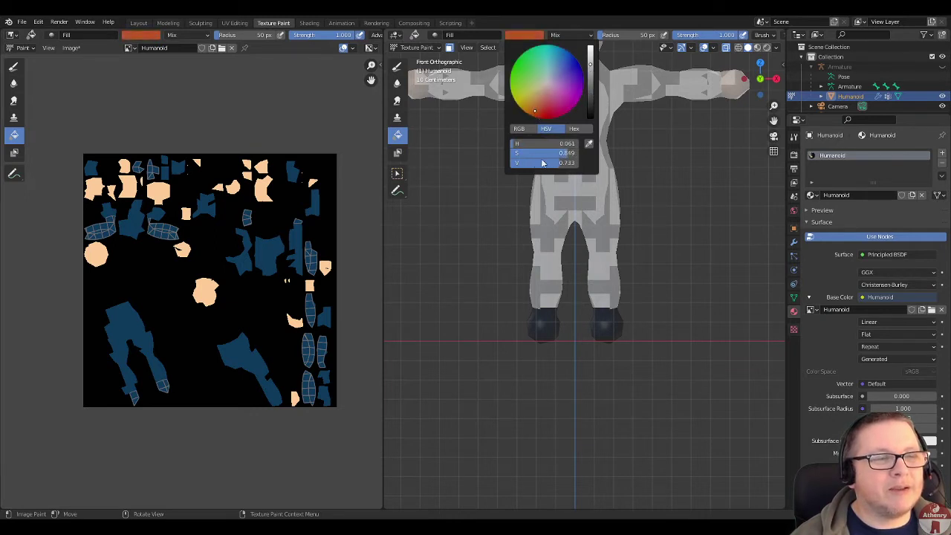
{"action": "left_click", "coordinate": [550, 327]}
{"action": "scroll", "coordinate": [683, 297], "scroll_direction": "down", "scroll_amount": 1}
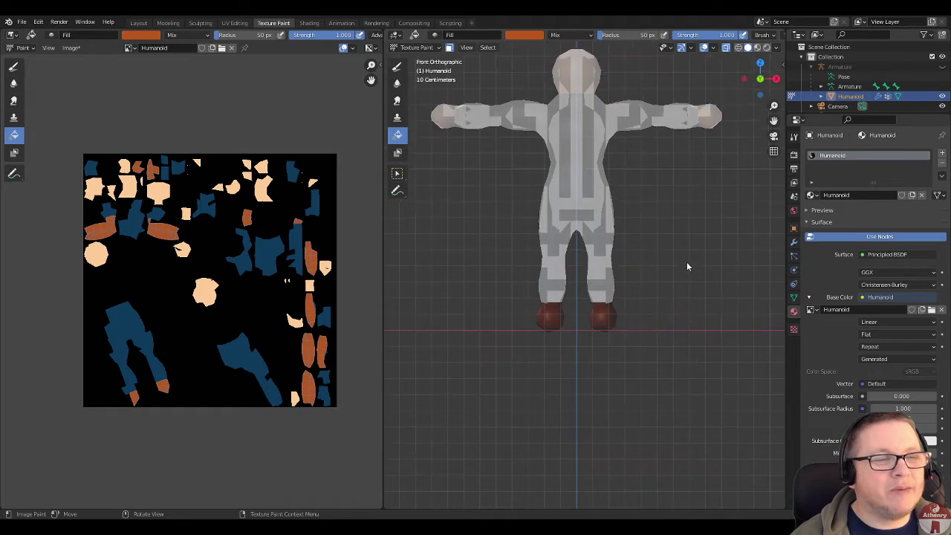
Step: Turn off the face selection paint mask and inspect the colored figure from the side and front
{"action": "left_click", "coordinate": [449, 48]}
{"action": "mouse_move", "coordinate": [666, 202]}
{"action": "middle_mouse_down"}
{"action": "mouse_move", "coordinate": [697, 244]}
{"action": "mouse_move", "coordinate": [536, 281]}
{"action": "mouse_move", "coordinate": [482, 233]}
{"action": "mouse_move", "coordinate": [604, 254]}
{"action": "mouse_move", "coordinate": [676, 100]}
{"action": "middle_mouse_up"}
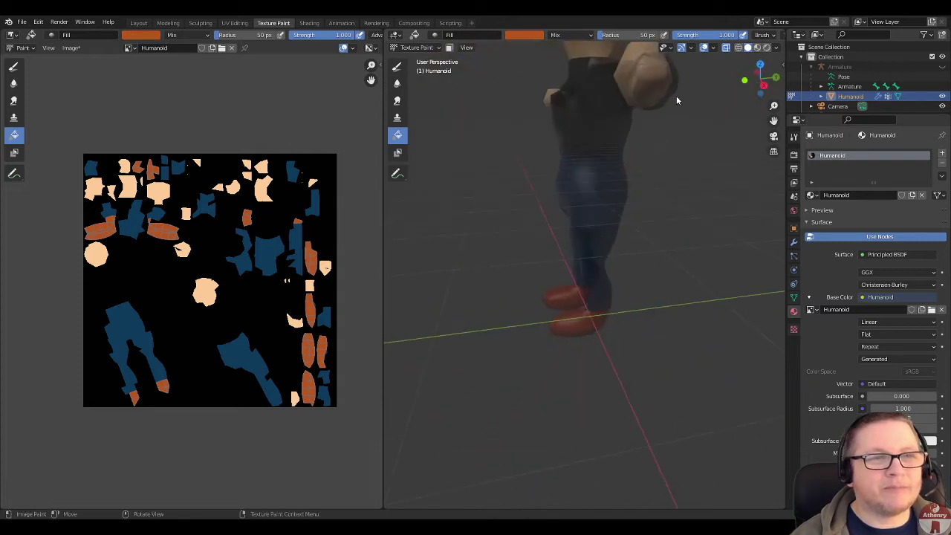
{"action": "middle_click_drag", "start_coordinate": [727, 51], "coordinate": [727, 255]}
{"action": "scroll", "coordinate": [743, 191], "scroll_direction": "up", "scroll_amount": 2}
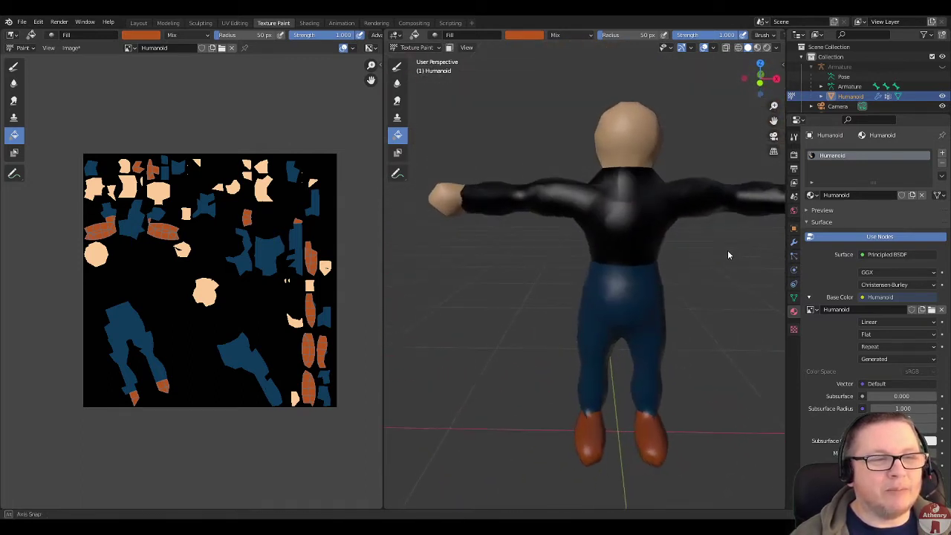
Step: Set up the Draw brush with a 6 px radius and black as its color
{"action": "left_click", "coordinate": [397, 66]}
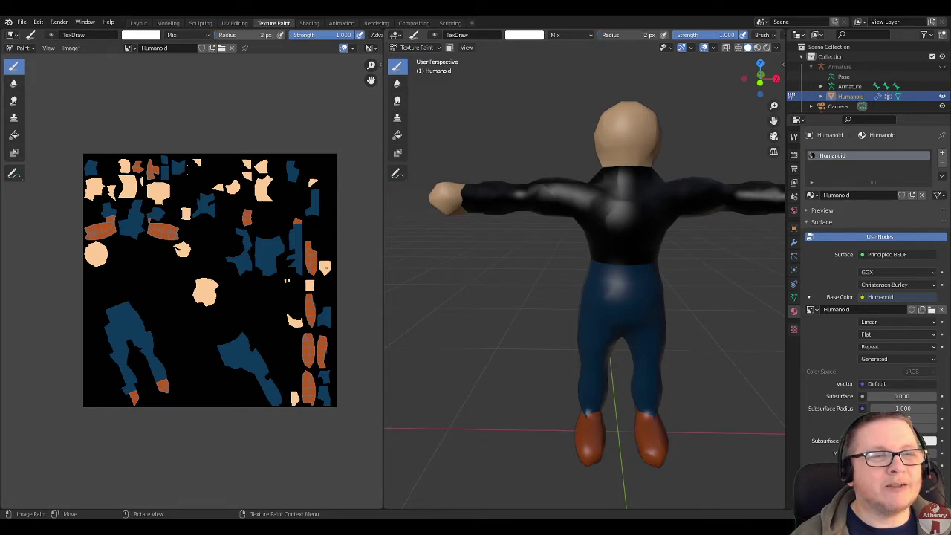
{"action": "left_click", "coordinate": [618, 34]}
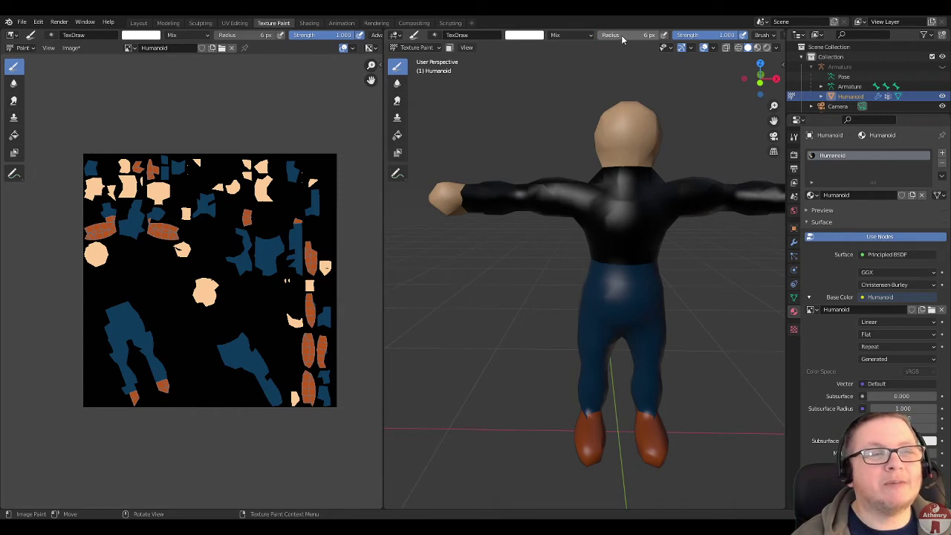
{"action": "left_click", "coordinate": [526, 36]}
{"action": "left_click_drag", "start_coordinate": [590, 75], "coordinate": [592, 119]}
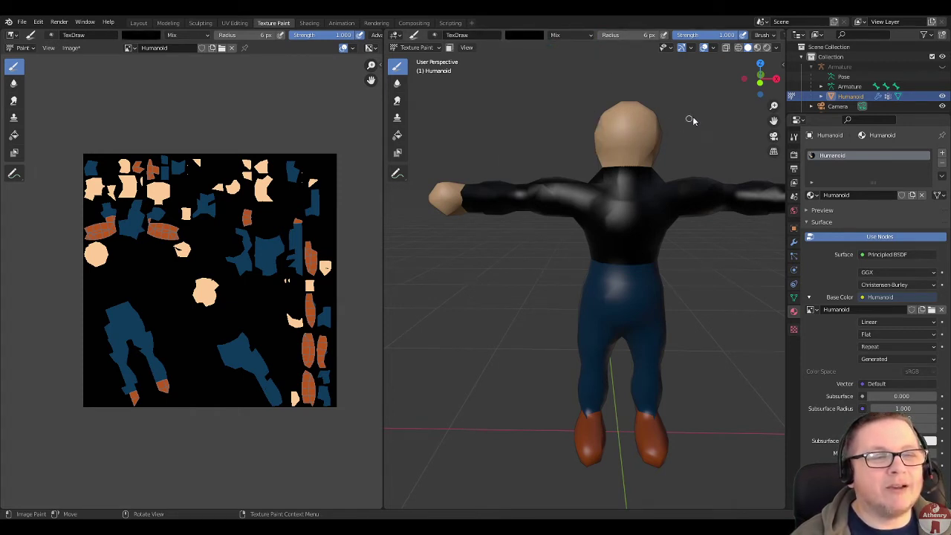
Step: In front orthographic view, paint two arched black eyebrows and a filled black eye beneath each on the head
{"action": "left_click", "coordinate": [760, 82]}
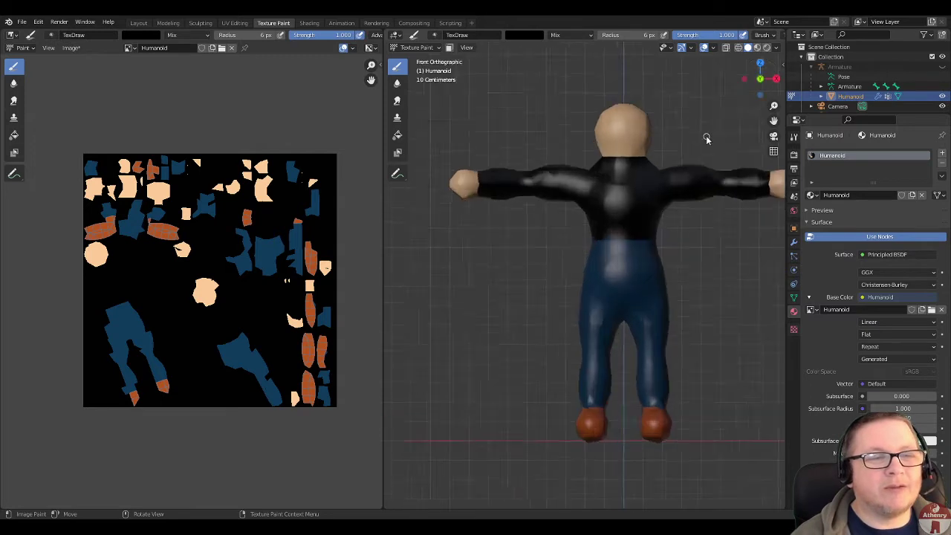
{"action": "scroll", "coordinate": [691, 146], "scroll_direction": "up", "scroll_amount": 3}
{"action": "middle_click_drag", "start_coordinate": [691, 146], "coordinate": [676, 322], "text": "shift"}
{"action": "scroll", "coordinate": [592, 286], "scroll_direction": "up", "scroll_amount": 3}
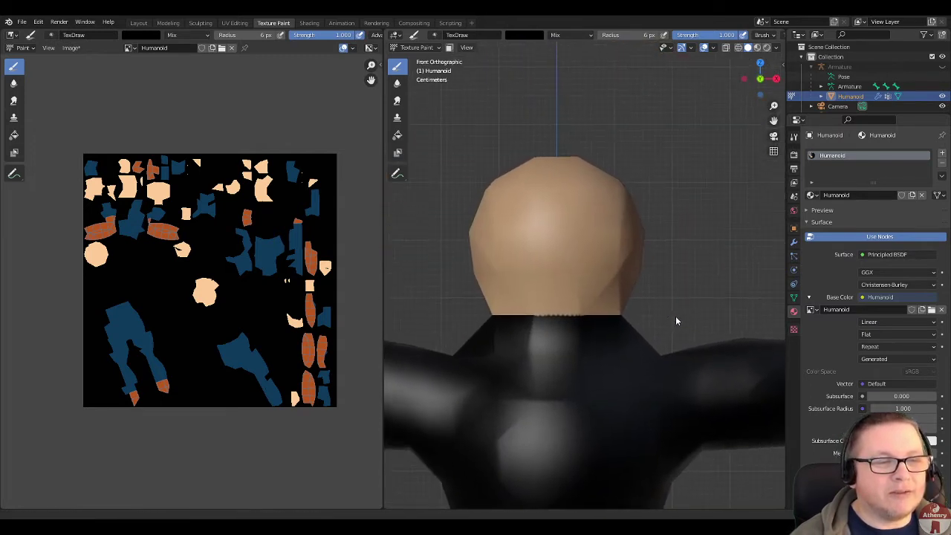
{"action": "scroll", "coordinate": [613, 281], "scroll_direction": "up", "scroll_amount": 2}
{"action": "middle_click_drag", "start_coordinate": [613, 280], "coordinate": [626, 317], "text": "shift"}
{"action": "scroll", "coordinate": [624, 315], "scroll_direction": "up", "scroll_amount": 1}
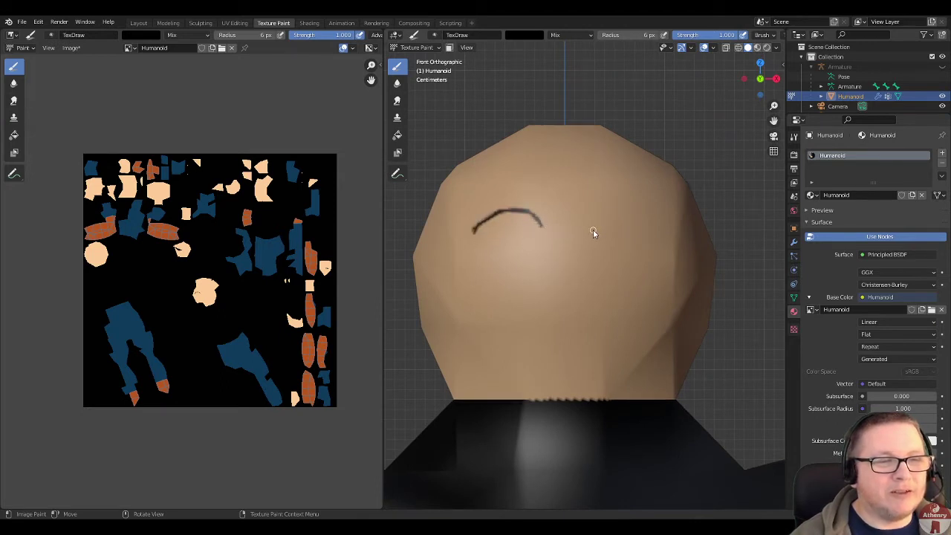
{"action": "mouse_move", "coordinate": [593, 231]}
{"action": "left_mouse_down"}
{"action": "mouse_move", "coordinate": [609, 212]}
{"action": "mouse_move", "coordinate": [630, 211]}
{"action": "mouse_move", "coordinate": [653, 236]}
{"action": "left_mouse_up"}
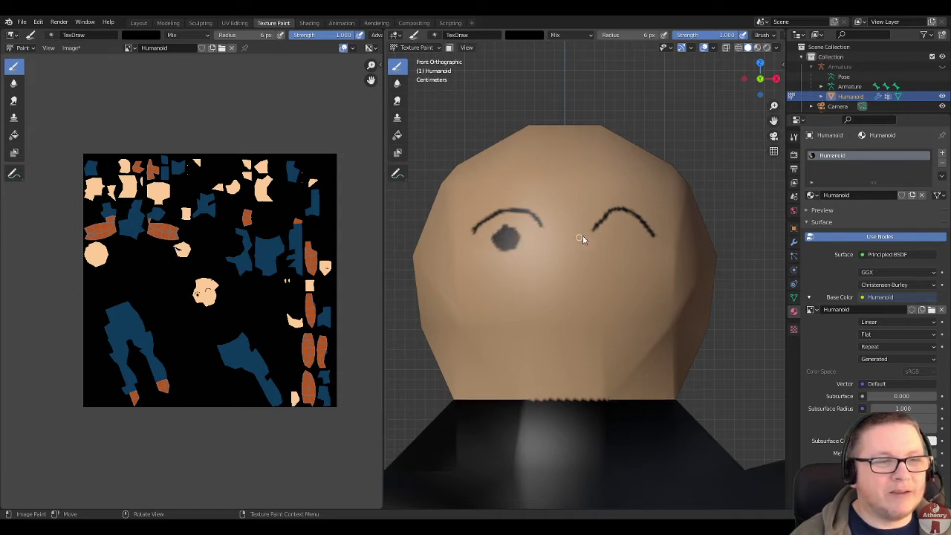
{"action": "mouse_move", "coordinate": [617, 237]}
{"action": "left_mouse_down"}
{"action": "mouse_move", "coordinate": [610, 247]}
{"action": "mouse_move", "coordinate": [620, 243]}
{"action": "left_mouse_up"}
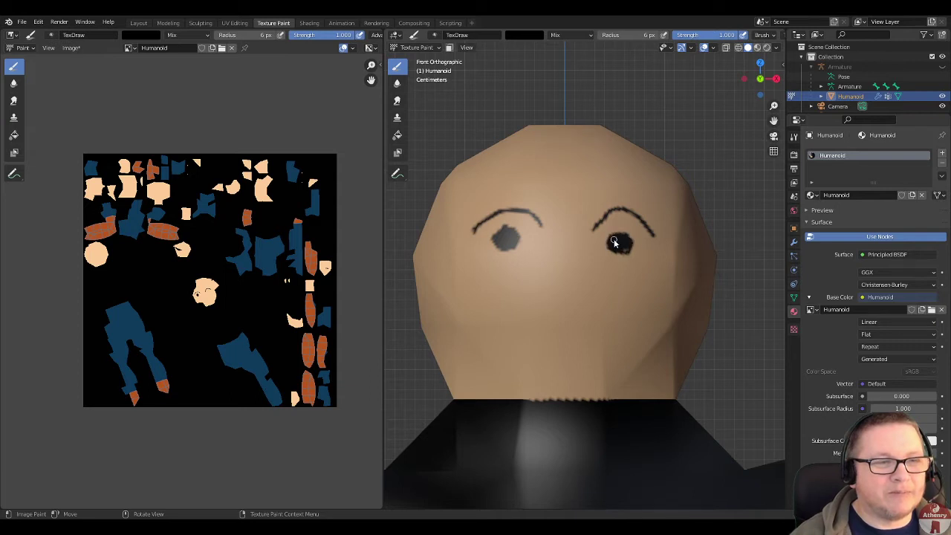
Step: Paint a wide smiling mouth outlined by two curved black lines, with short strokes across its corners
{"action": "mouse_move", "coordinate": [473, 304]}
{"action": "left_mouse_down"}
{"action": "mouse_move", "coordinate": [500, 344]}
{"action": "mouse_move", "coordinate": [549, 366]}
{"action": "mouse_move", "coordinate": [593, 353]}
{"action": "mouse_move", "coordinate": [632, 298]}
{"action": "left_mouse_up"}
{"action": "left_click_drag", "start_coordinate": [471, 305], "coordinate": [551, 338]}
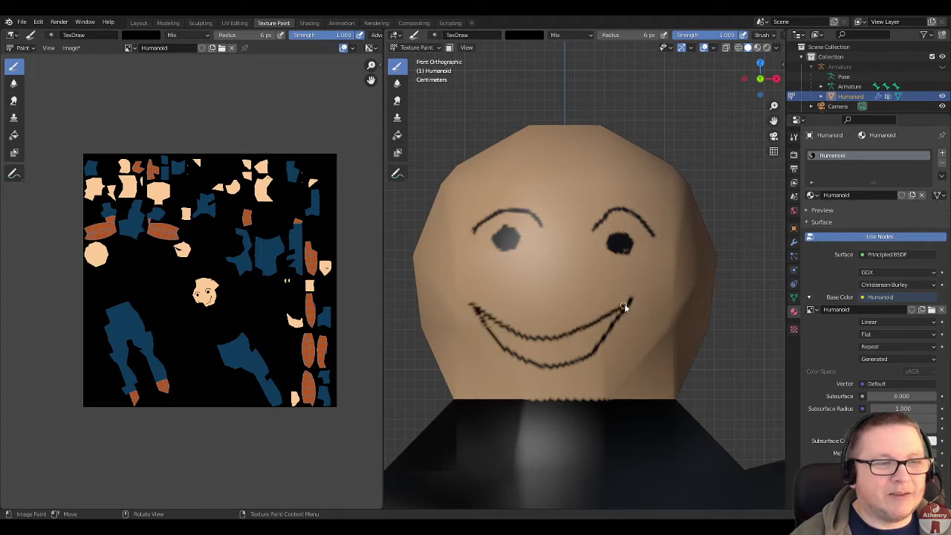
{"action": "left_click_drag", "start_coordinate": [624, 294], "coordinate": [637, 310]}
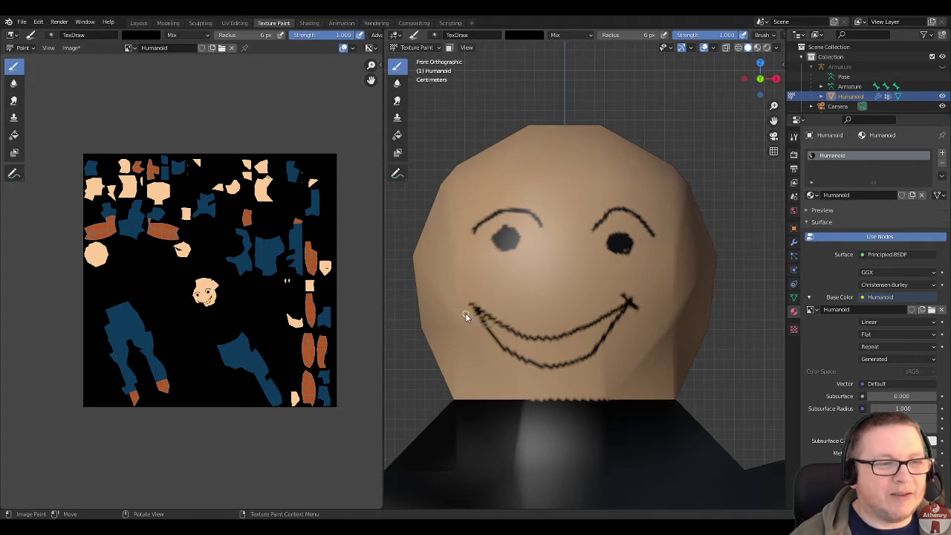
{"action": "scroll", "coordinate": [677, 261], "scroll_direction": "down", "scroll_amount": 2}
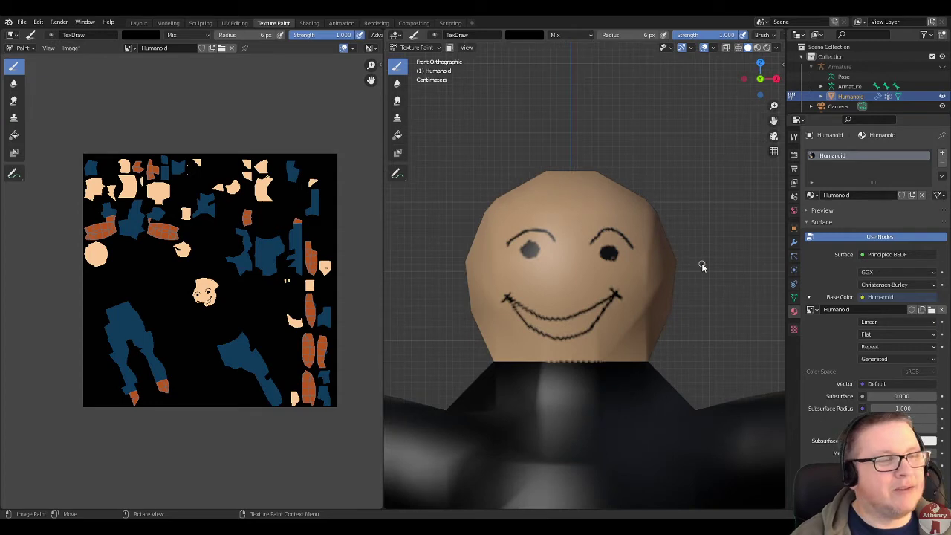
{"action": "middle_click_drag", "start_coordinate": [702, 266], "coordinate": [687, 294]}
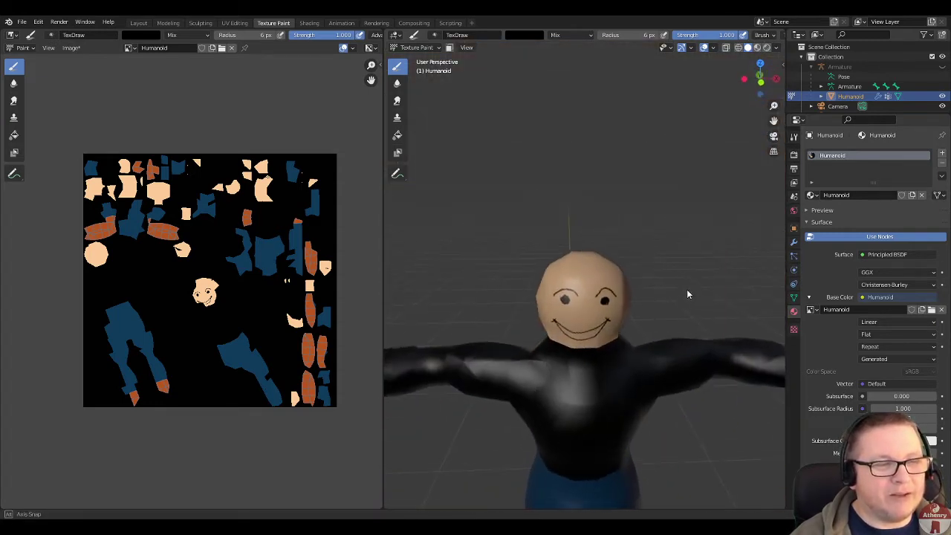
{"action": "scroll", "coordinate": [684, 289], "scroll_direction": "up", "scroll_amount": 3}
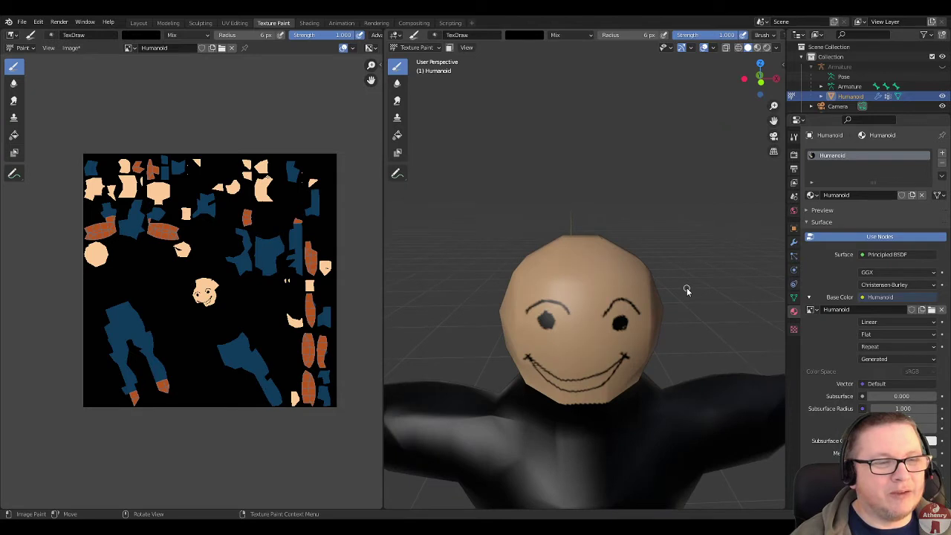
Step: Set the Draw brush to a dark reddish brown with H 0.024 and enlarge its radius to 81 px
{"action": "left_click", "coordinate": [509, 37]}
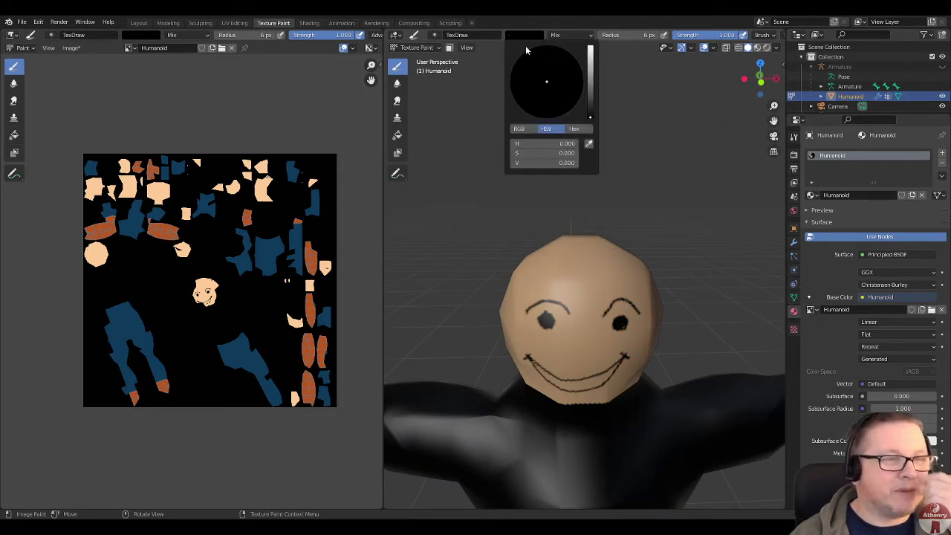
{"action": "left_click", "coordinate": [592, 95]}
{"action": "left_click", "coordinate": [541, 108]}
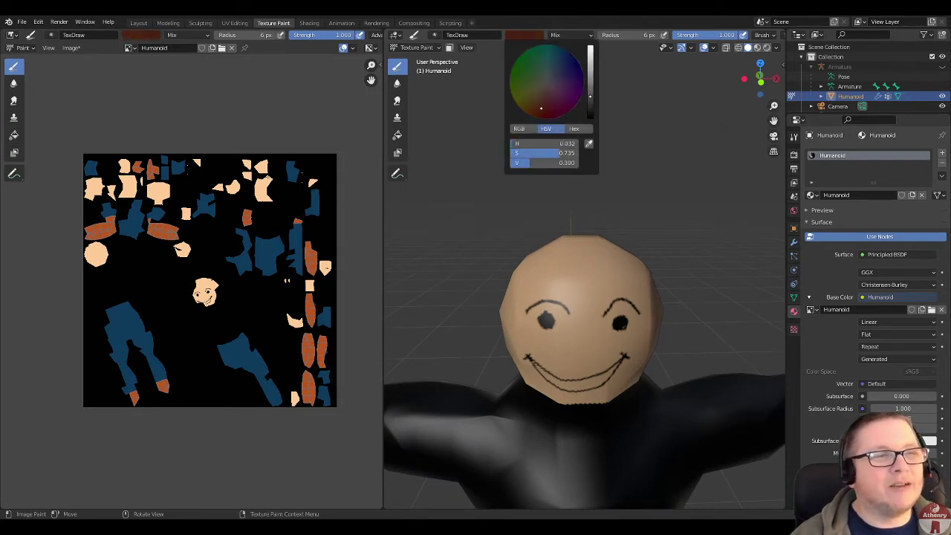
{"action": "left_click", "coordinate": [542, 110]}
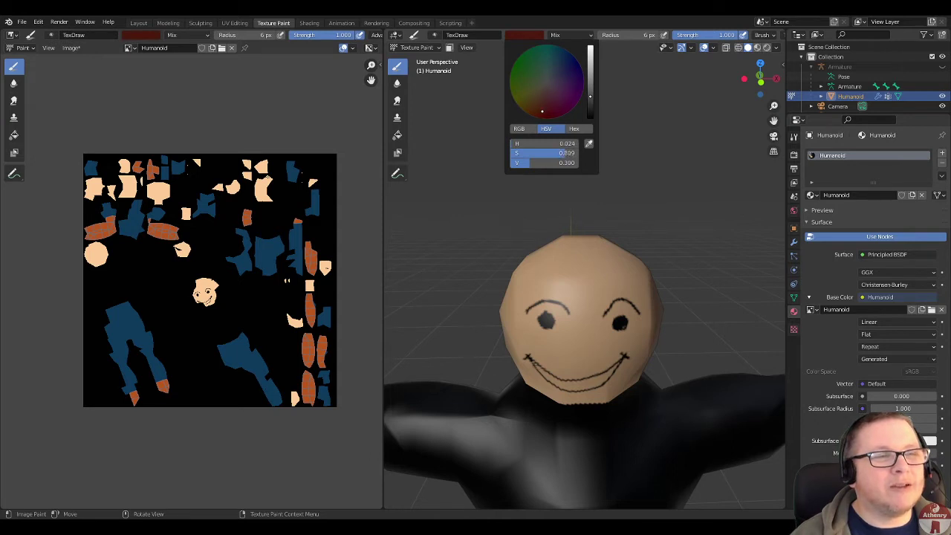
{"action": "left_click", "coordinate": [590, 104]}
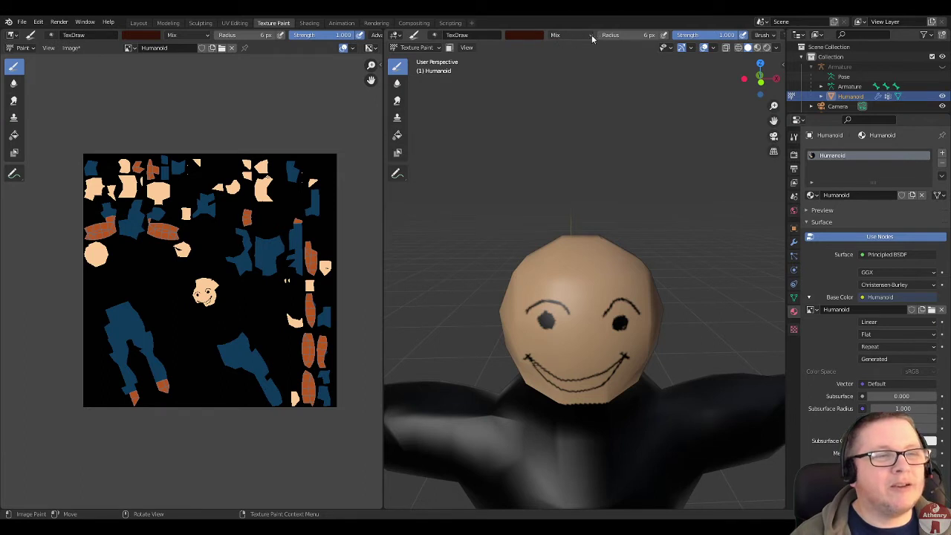
{"action": "left_click_drag", "start_coordinate": [620, 35], "coordinate": [635, 35]}
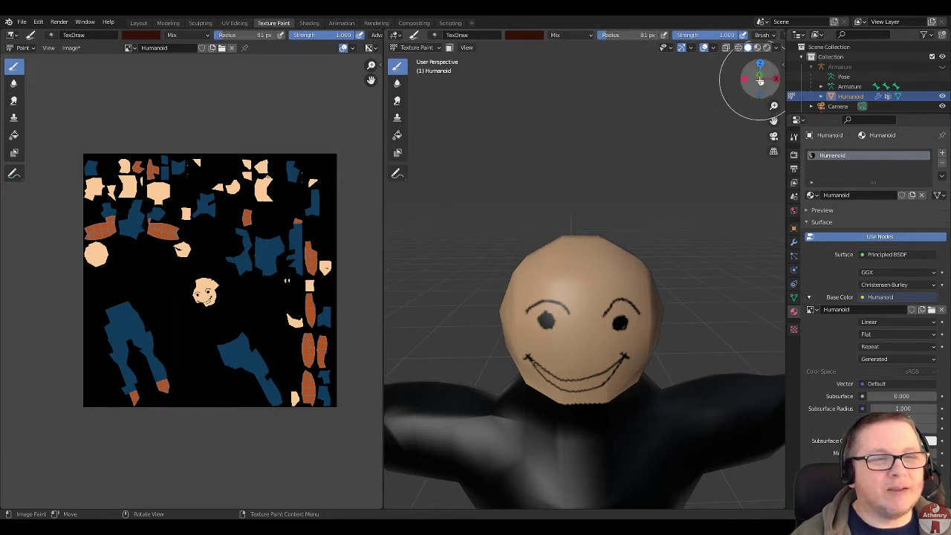
Step: Paint dark reddish-brown hair over the back of the head and the side next to the character's right ear area
{"action": "middle_click_drag", "start_coordinate": [556, 204], "coordinate": [670, 236]}
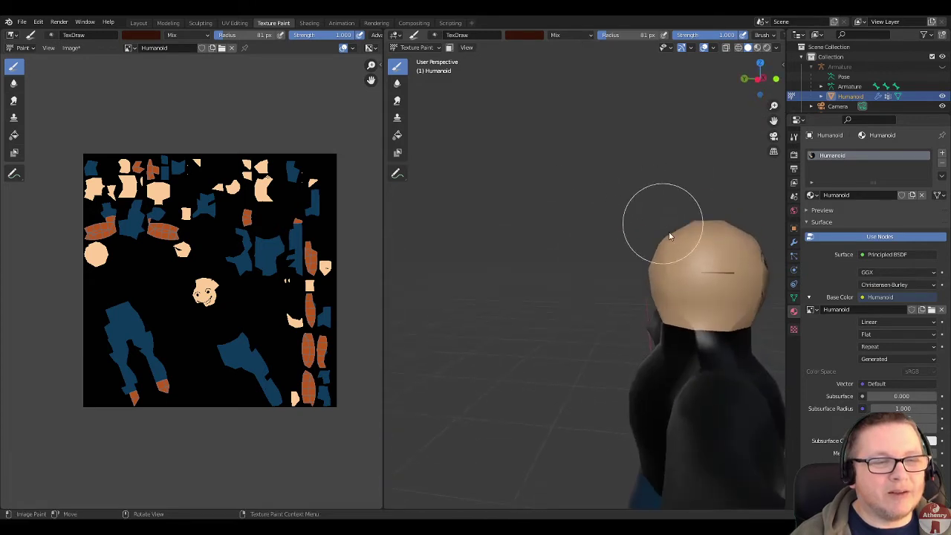
{"action": "mouse_move", "coordinate": [702, 270]}
{"action": "left_mouse_down"}
{"action": "mouse_move", "coordinate": [658, 276]}
{"action": "mouse_move", "coordinate": [685, 238]}
{"action": "left_mouse_up"}
{"action": "mouse_move", "coordinate": [686, 238]}
{"action": "middle_mouse_down"}
{"action": "mouse_move", "coordinate": [689, 261]}
{"action": "mouse_move", "coordinate": [756, 263]}
{"action": "middle_mouse_up"}
{"action": "mouse_move", "coordinate": [625, 263]}
{"action": "left_mouse_down"}
{"action": "mouse_move", "coordinate": [603, 258]}
{"action": "mouse_move", "coordinate": [621, 253]}
{"action": "left_mouse_up"}
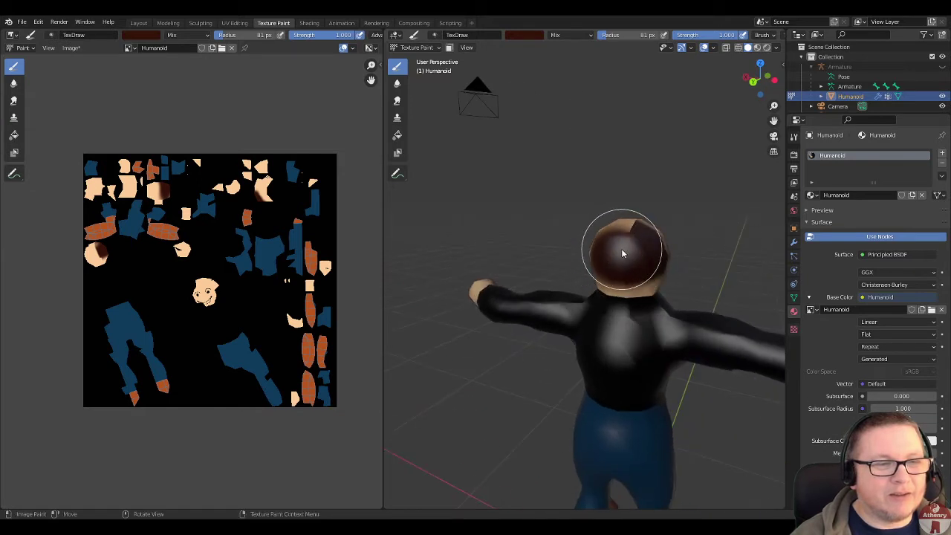
{"action": "mouse_move", "coordinate": [621, 253]}
{"action": "middle_mouse_down"}
{"action": "mouse_move", "coordinate": [684, 259]}
{"action": "mouse_move", "coordinate": [553, 267]}
{"action": "middle_mouse_up"}
{"action": "left_click_drag", "start_coordinate": [553, 267], "coordinate": [528, 265]}
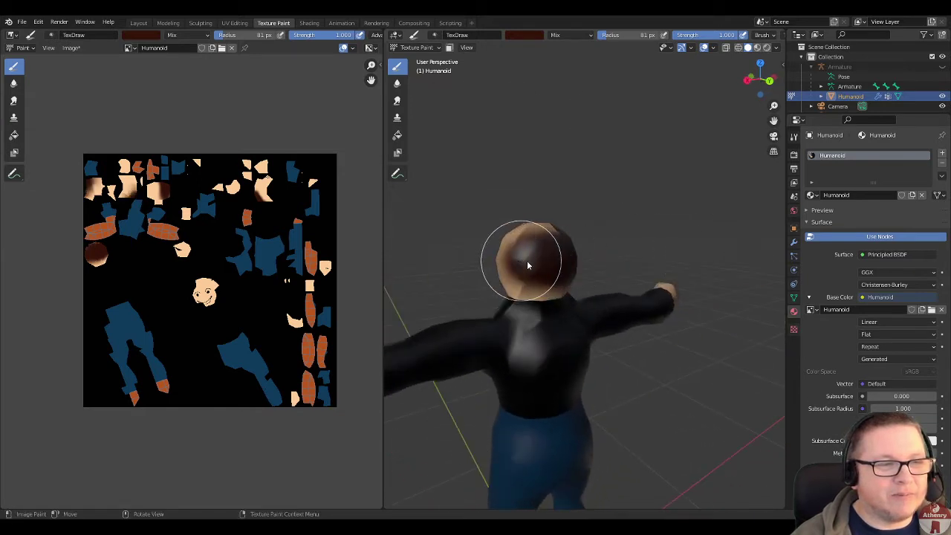
{"action": "middle_click_drag", "start_coordinate": [526, 265], "coordinate": [572, 266]}
{"action": "left_click_drag", "start_coordinate": [483, 268], "coordinate": [459, 281]}
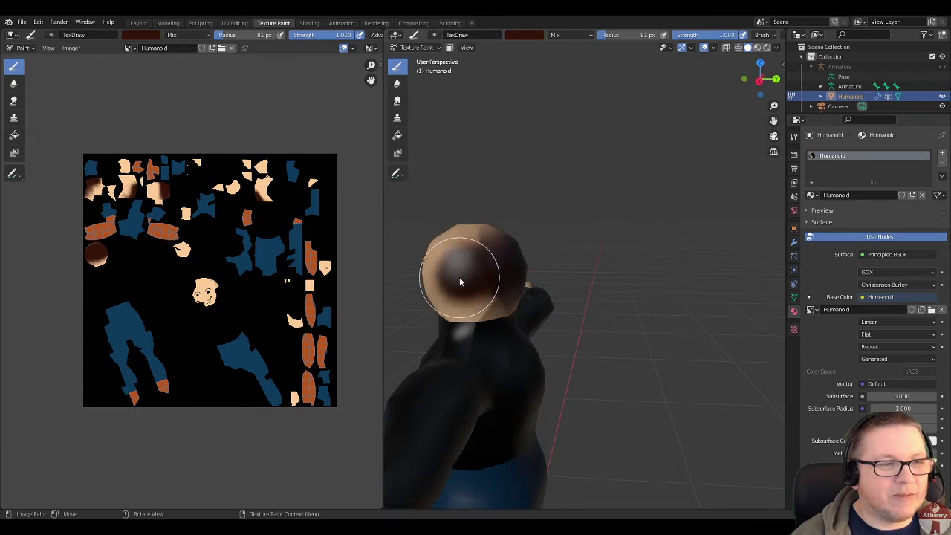
Step: Extend the dark brown hair across the top of the forehead and down the side of the head behind the face
{"action": "mouse_move", "coordinate": [483, 275]}
{"action": "middle_mouse_down"}
{"action": "mouse_move", "coordinate": [585, 266]}
{"action": "mouse_move", "coordinate": [577, 292]}
{"action": "middle_mouse_up"}
{"action": "mouse_move", "coordinate": [577, 293]}
{"action": "left_mouse_down"}
{"action": "mouse_move", "coordinate": [537, 308]}
{"action": "mouse_move", "coordinate": [582, 308]}
{"action": "mouse_move", "coordinate": [616, 342]}
{"action": "mouse_move", "coordinate": [564, 320]}
{"action": "mouse_move", "coordinate": [495, 311]}
{"action": "mouse_move", "coordinate": [530, 279]}
{"action": "left_mouse_up"}
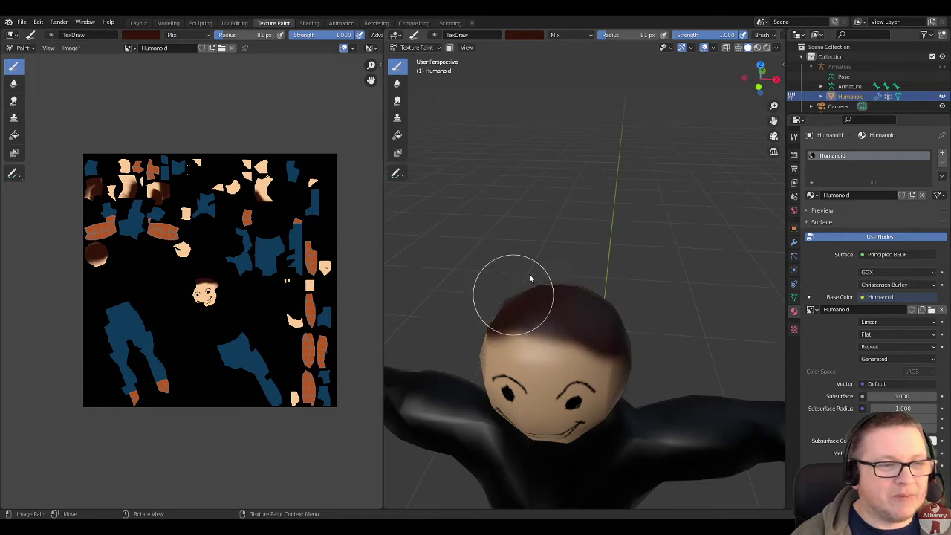
{"action": "mouse_move", "coordinate": [529, 279]}
{"action": "middle_mouse_down"}
{"action": "mouse_move", "coordinate": [596, 244]}
{"action": "mouse_move", "coordinate": [671, 255]}
{"action": "middle_mouse_up"}
{"action": "mouse_move", "coordinate": [671, 255]}
{"action": "left_mouse_down"}
{"action": "mouse_move", "coordinate": [650, 310]}
{"action": "mouse_move", "coordinate": [676, 301]}
{"action": "mouse_move", "coordinate": [647, 319]}
{"action": "left_mouse_up"}
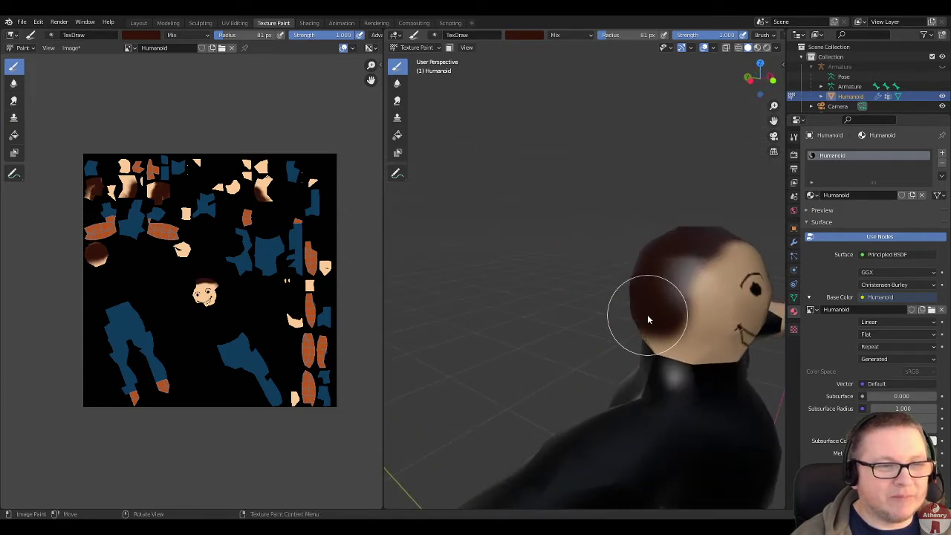
Step: Cover the remaining bare skin on the crown and lower back of the head with the brown hair color
{"action": "mouse_move", "coordinate": [647, 319]}
{"action": "middle_mouse_down"}
{"action": "mouse_move", "coordinate": [641, 290]}
{"action": "mouse_move", "coordinate": [572, 261]}
{"action": "mouse_move", "coordinate": [535, 269]}
{"action": "middle_mouse_up"}
{"action": "mouse_move", "coordinate": [535, 269]}
{"action": "left_mouse_down"}
{"action": "mouse_move", "coordinate": [471, 274]}
{"action": "mouse_move", "coordinate": [490, 242]}
{"action": "mouse_move", "coordinate": [518, 262]}
{"action": "left_mouse_up"}
{"action": "middle_click_drag", "start_coordinate": [518, 261], "coordinate": [480, 271]}
{"action": "mouse_move", "coordinate": [480, 272]}
{"action": "left_mouse_down"}
{"action": "mouse_move", "coordinate": [509, 243]}
{"action": "mouse_move", "coordinate": [545, 248]}
{"action": "left_mouse_up"}
{"action": "middle_click_drag", "start_coordinate": [545, 248], "coordinate": [487, 286]}
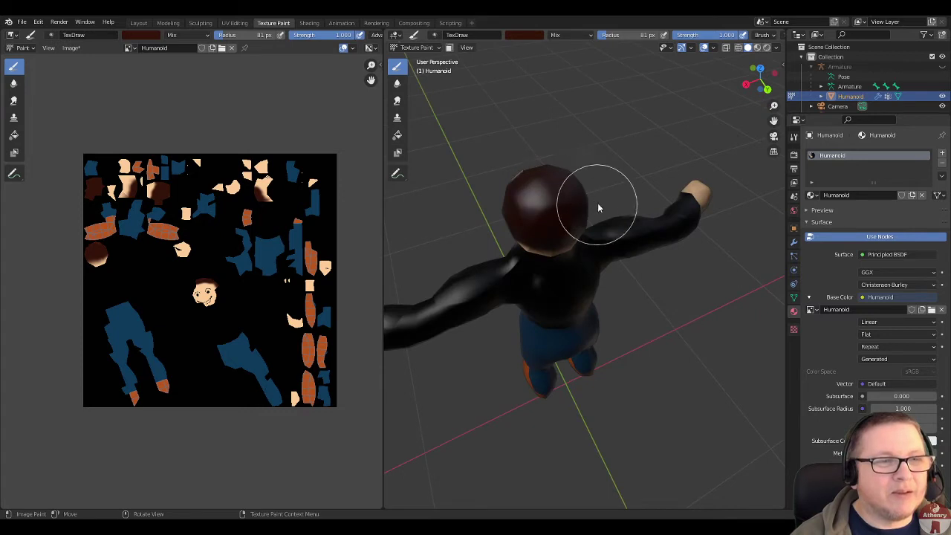
{"action": "mouse_move", "coordinate": [598, 205]}
{"action": "middle_mouse_down"}
{"action": "mouse_move", "coordinate": [473, 212]}
{"action": "mouse_move", "coordinate": [459, 138]}
{"action": "mouse_move", "coordinate": [747, 257]}
{"action": "middle_mouse_up"}
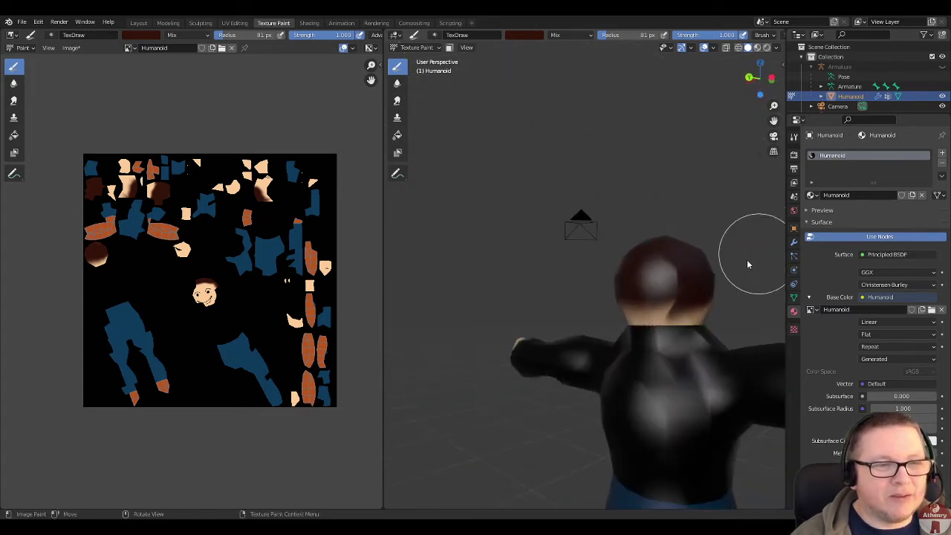
{"action": "left_click_drag", "start_coordinate": [673, 291], "coordinate": [620, 296]}
{"action": "mouse_move", "coordinate": [620, 296]}
{"action": "middle_mouse_down"}
{"action": "mouse_move", "coordinate": [704, 283]}
{"action": "mouse_move", "coordinate": [684, 288]}
{"action": "middle_mouse_up"}
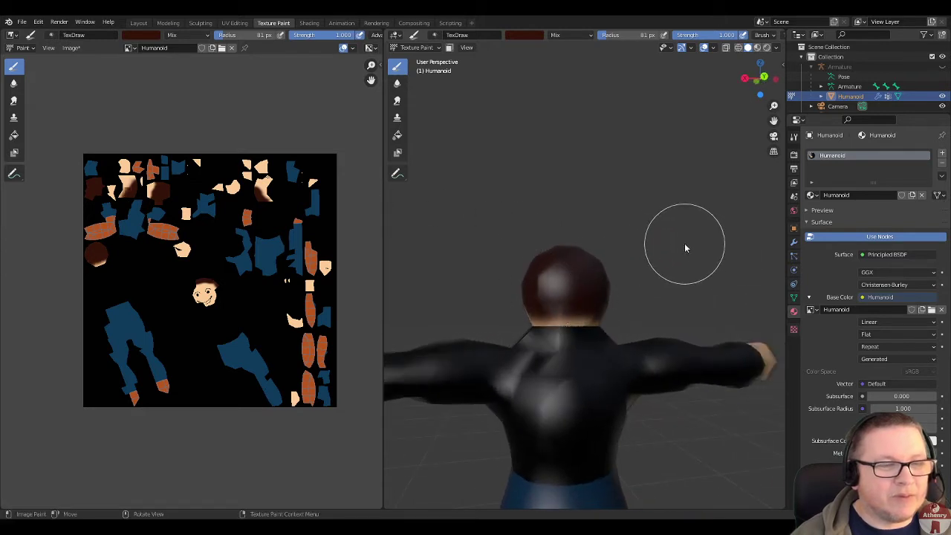
{"action": "mouse_move", "coordinate": [684, 243]}
{"action": "middle_mouse_down"}
{"action": "mouse_move", "coordinate": [740, 269]}
{"action": "mouse_move", "coordinate": [535, 257]}
{"action": "mouse_move", "coordinate": [645, 273]}
{"action": "mouse_move", "coordinate": [567, 278]}
{"action": "mouse_move", "coordinate": [612, 276]}
{"action": "middle_mouse_up"}
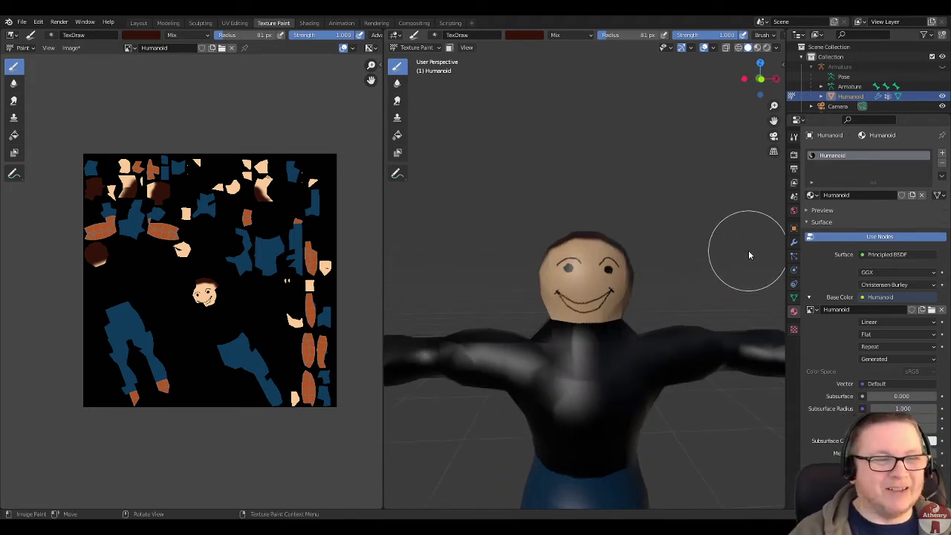
{"action": "scroll", "coordinate": [748, 250], "scroll_direction": "down", "scroll_amount": 2}
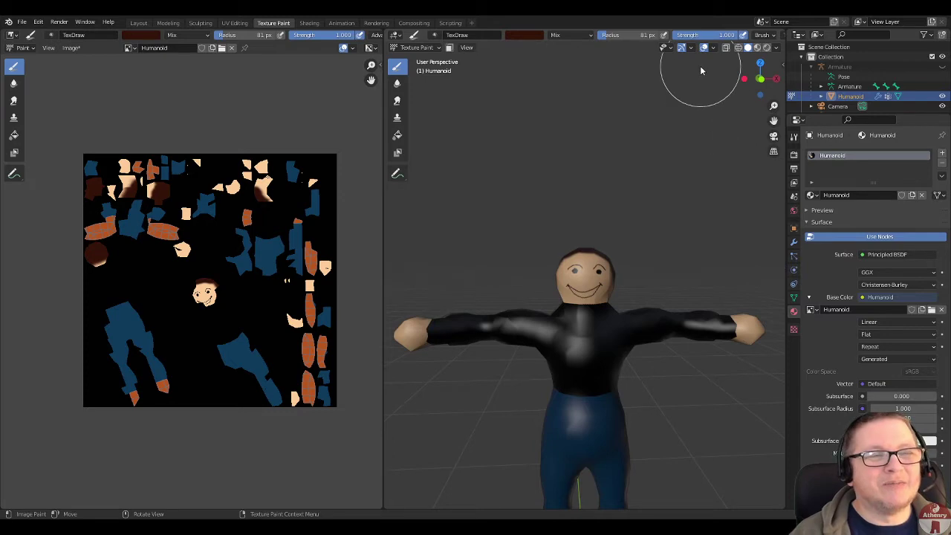
Step: Switch to the Layout workspace and display the painted Humanoid with Material Preview shading
{"action": "left_click", "coordinate": [141, 23]}
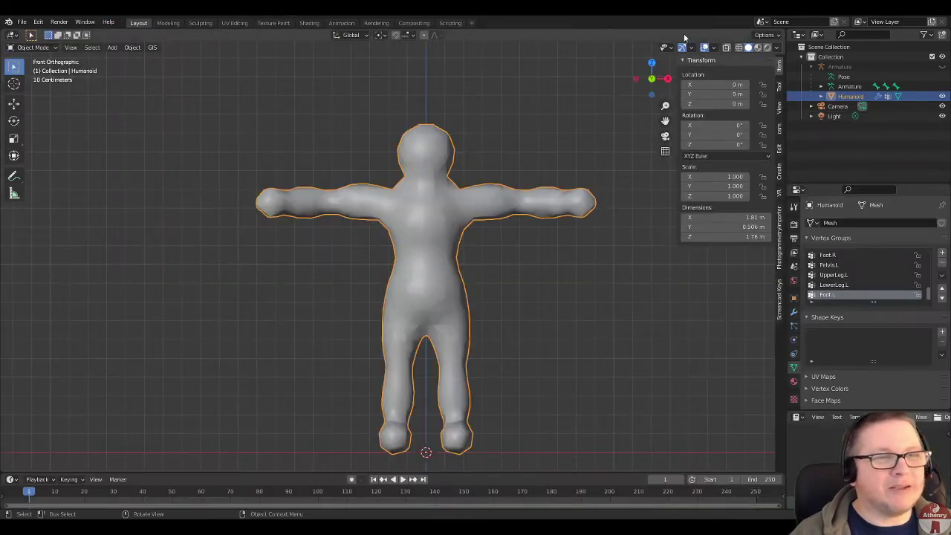
{"action": "left_click", "coordinate": [757, 47]}
{"action": "scroll", "coordinate": [604, 180], "scroll_direction": "up", "scroll_amount": 1}
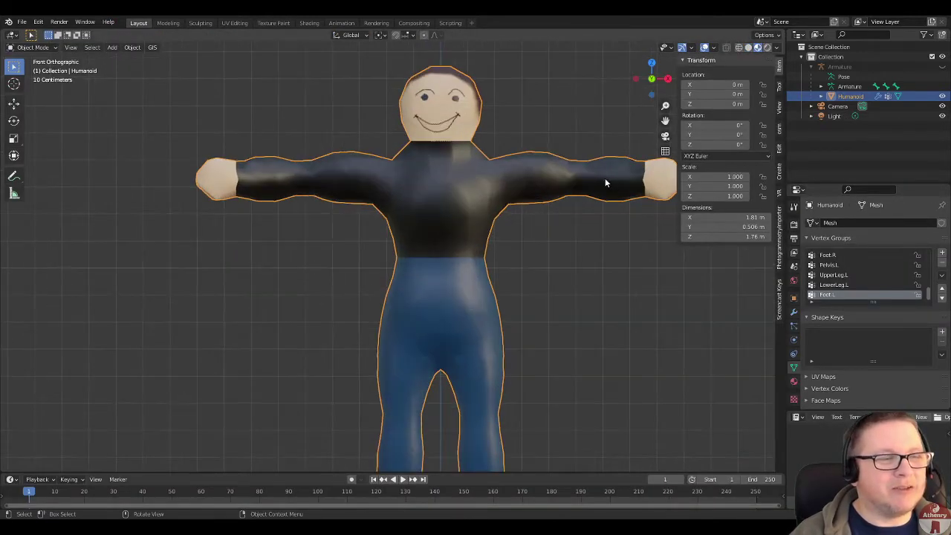
{"action": "scroll", "coordinate": [545, 159], "scroll_direction": "down", "scroll_amount": 2}
{"action": "middle_click_drag", "start_coordinate": [545, 159], "coordinate": [542, 178]}
Step: Save the project under a new name as humanoid.wip2blend.blend
{"action": "left_click", "coordinate": [22, 22]}
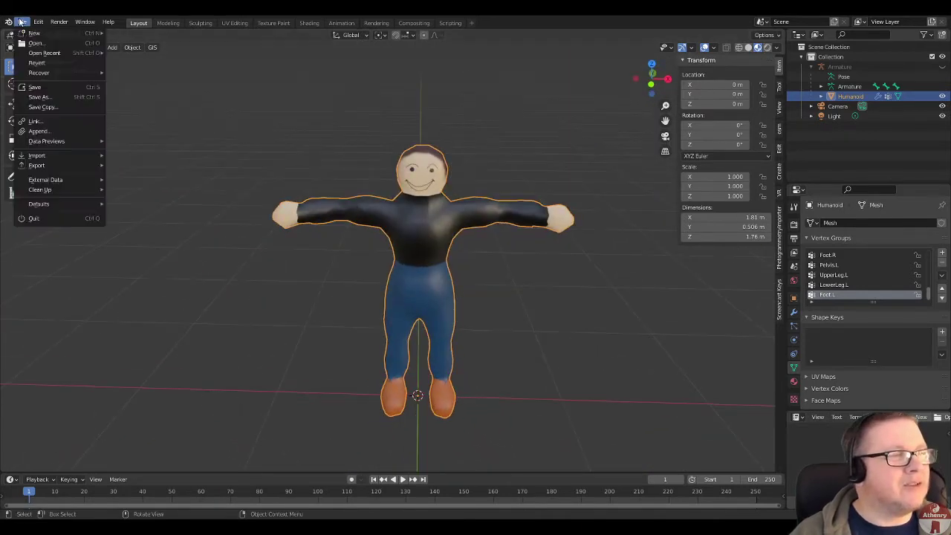
{"action": "left_click", "coordinate": [71, 98]}
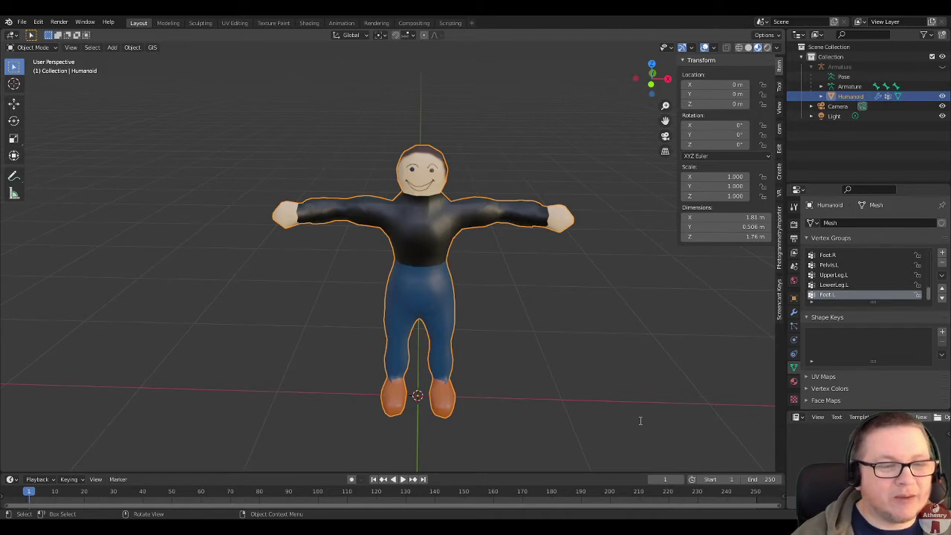
{"action": "key", "text": "ctrl+s"}
Step: Turn on automatic packing of external data into the .blend file and save the project again
{"action": "left_click", "coordinate": [25, 22]}
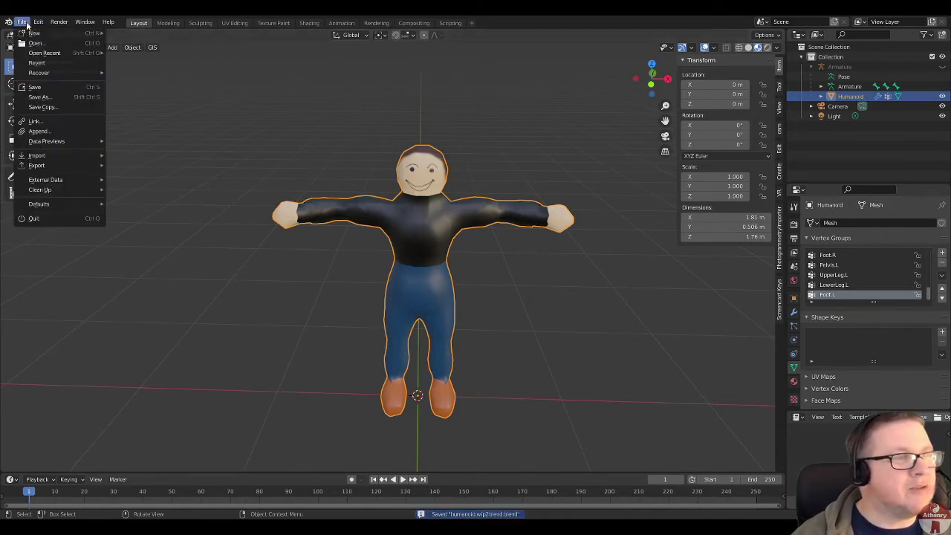
{"action": "mouse_move", "coordinate": [65, 180]}
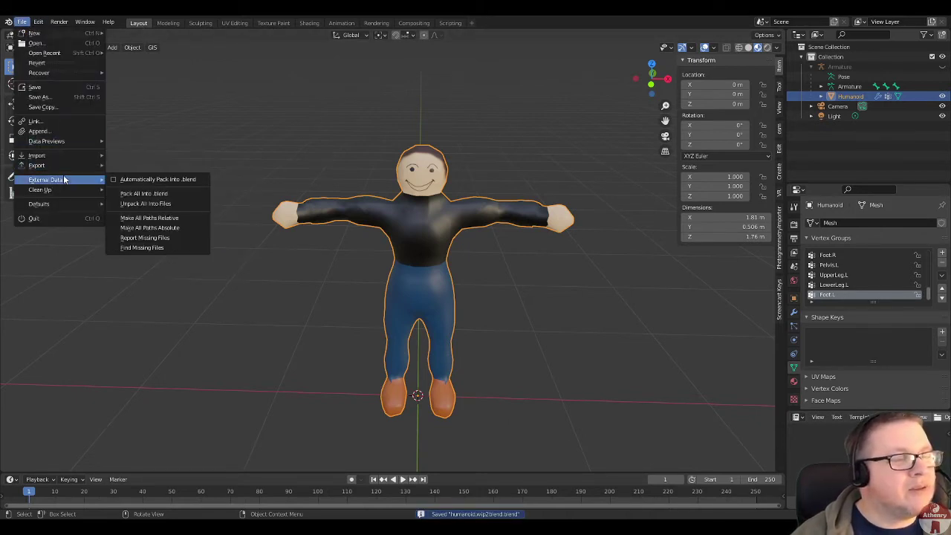
{"action": "left_click", "coordinate": [112, 180]}
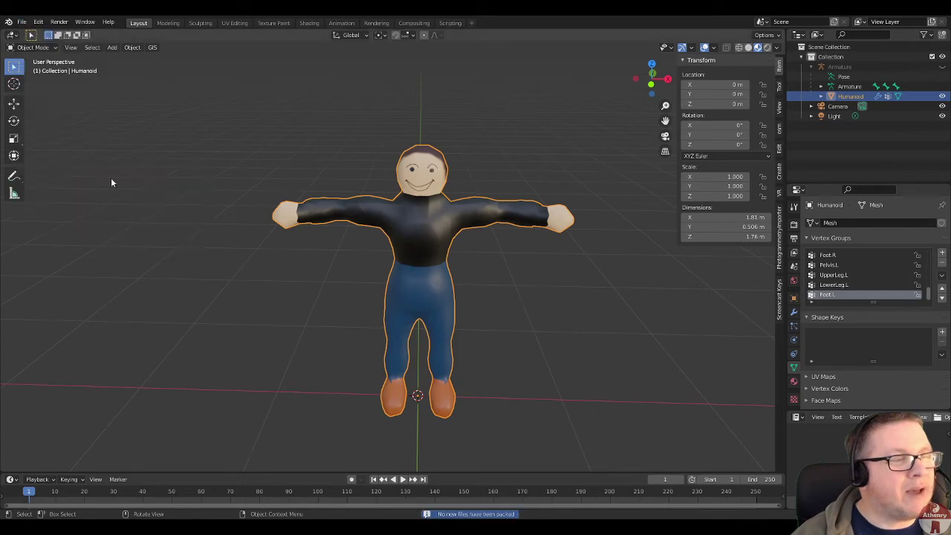
{"action": "left_click", "coordinate": [22, 23]}
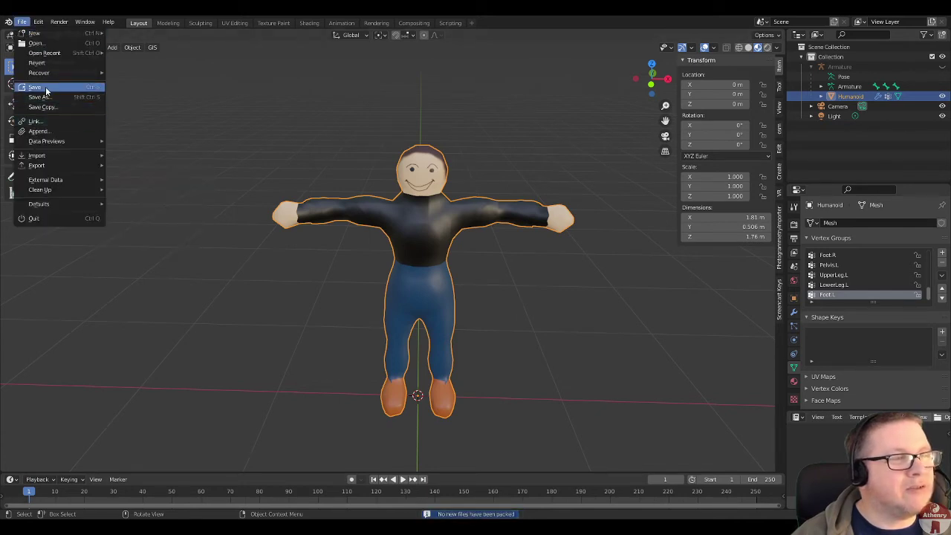
{"action": "left_click", "coordinate": [45, 87]}
Step: Enlarge the timeline area below the viewport and unhide the Armature
{"action": "scroll", "coordinate": [445, 232], "scroll_direction": "up", "scroll_amount": 2}
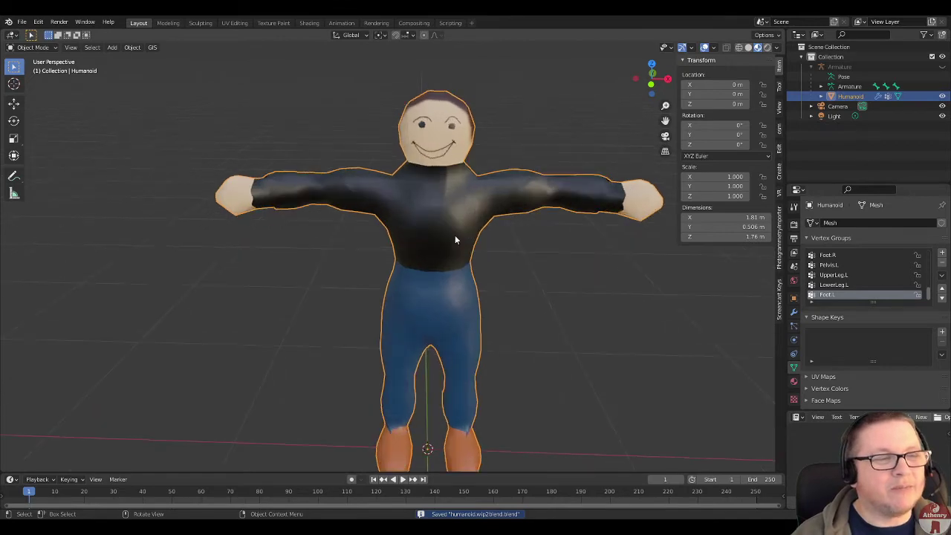
{"action": "mouse_move", "coordinate": [570, 214]}
{"action": "middle_mouse_down"}
{"action": "mouse_move", "coordinate": [746, 227]}
{"action": "mouse_move", "coordinate": [565, 212]}
{"action": "middle_mouse_up"}
{"action": "scroll", "coordinate": [576, 257], "scroll_direction": "down", "scroll_amount": 2}
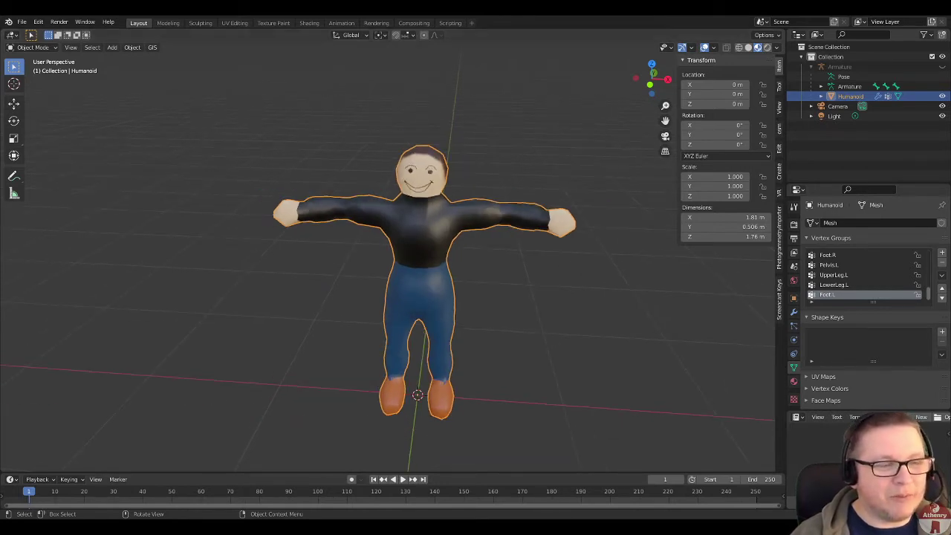
{"action": "left_click_drag", "start_coordinate": [504, 473], "coordinate": [496, 412]}
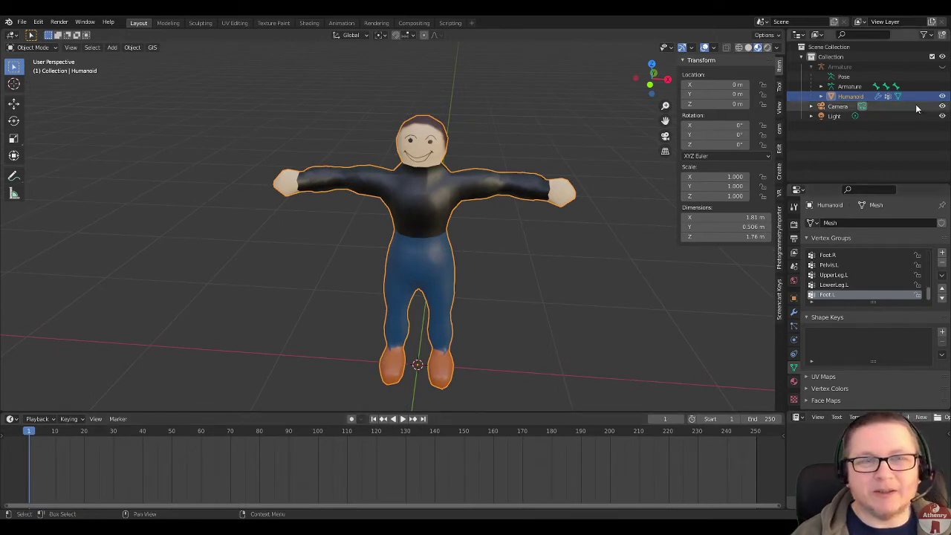
{"action": "left_click", "coordinate": [942, 67]}
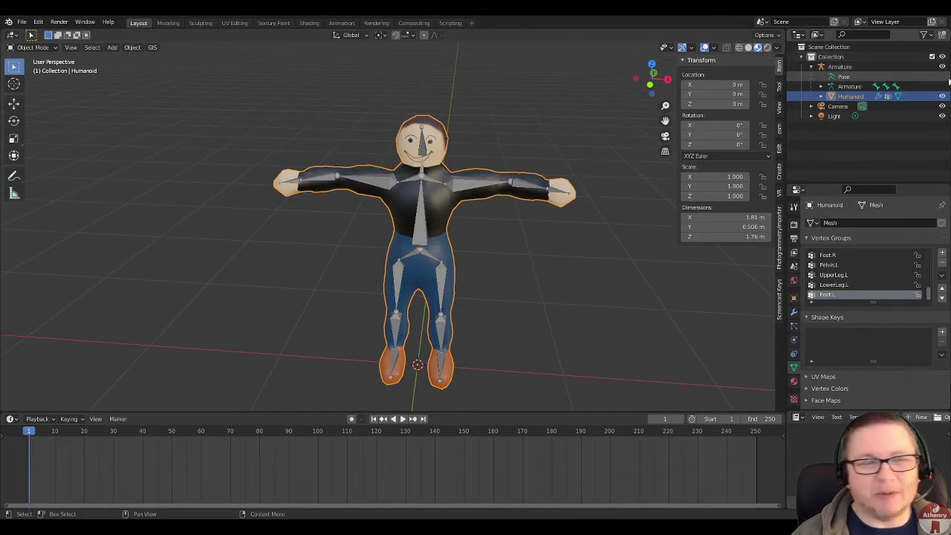
Step: Select the Armature and put it in Pose Mode
{"action": "left_click", "coordinate": [837, 68]}
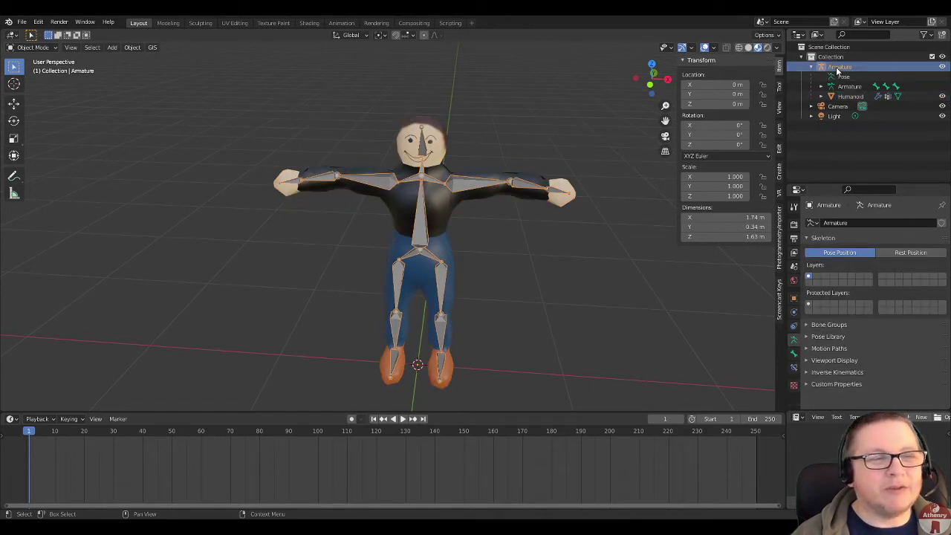
{"action": "middle_click_drag", "start_coordinate": [429, 178], "coordinate": [425, 158]}
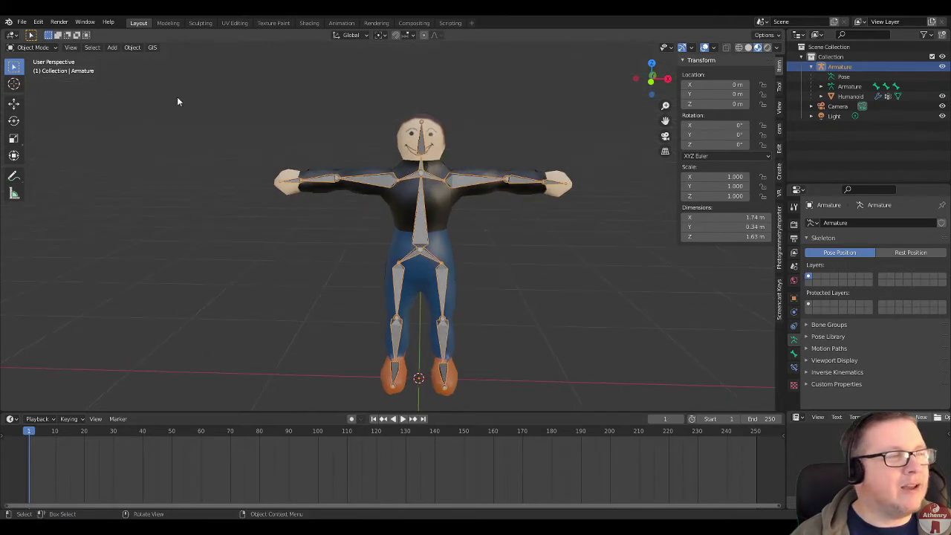
{"action": "left_click", "coordinate": [49, 47]}
{"action": "left_click", "coordinate": [49, 80]}
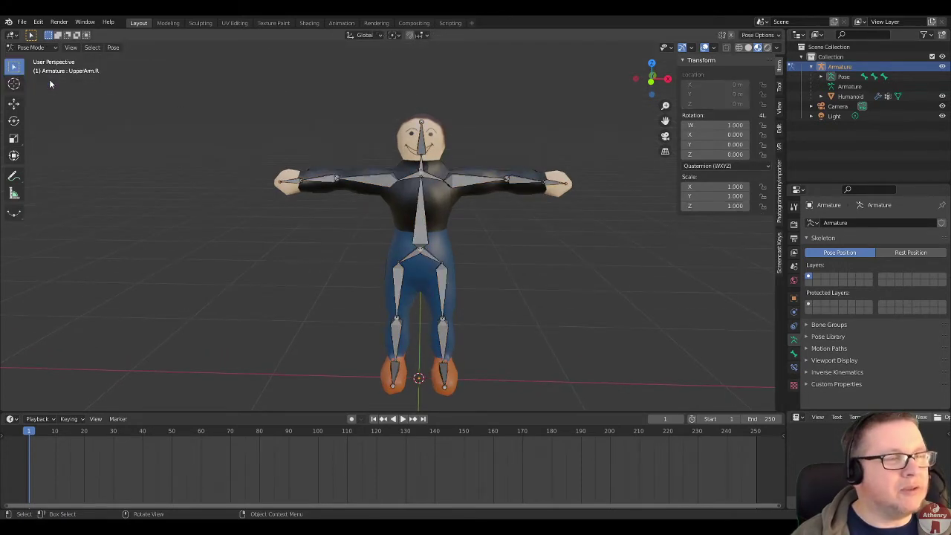
Step: In front orthographic view, rotate the Shoulder.R bone upward to a quaternion Z of about -0.132, raising that arm
{"action": "left_click", "coordinate": [652, 79]}
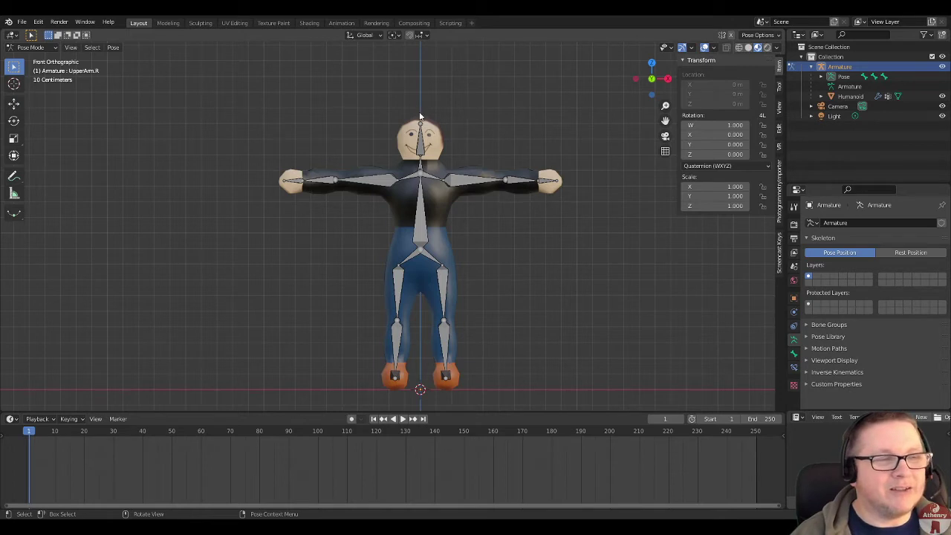
{"action": "scroll", "coordinate": [419, 114], "scroll_direction": "up", "scroll_amount": 2}
{"action": "scroll", "coordinate": [419, 114], "scroll_direction": "down", "scroll_amount": 2}
{"action": "scroll", "coordinate": [419, 113], "scroll_direction": "up", "scroll_amount": 1}
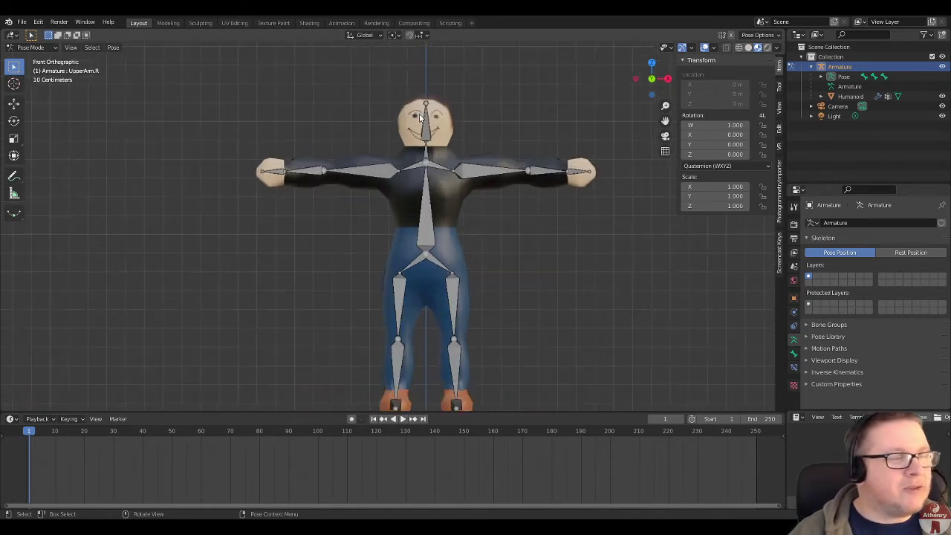
{"action": "scroll", "coordinate": [420, 118], "scroll_direction": "down", "scroll_amount": 1}
{"action": "scroll", "coordinate": [416, 155], "scroll_direction": "up", "scroll_amount": 2}
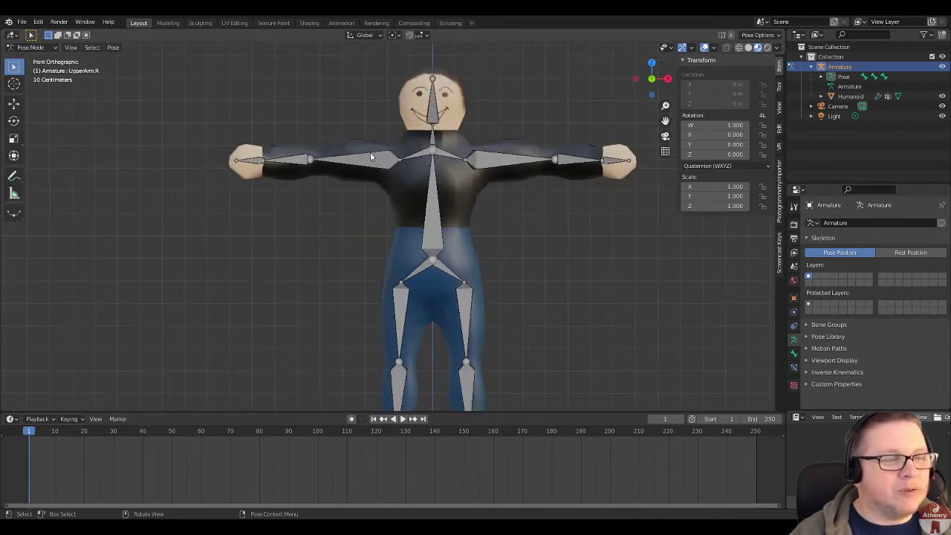
{"action": "left_click", "coordinate": [416, 156]}
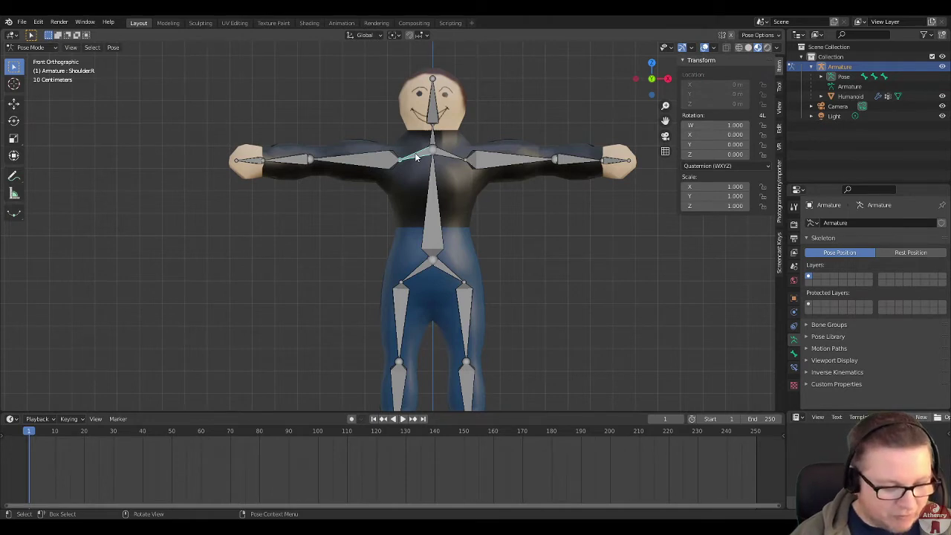
{"action": "key", "text": "r"}
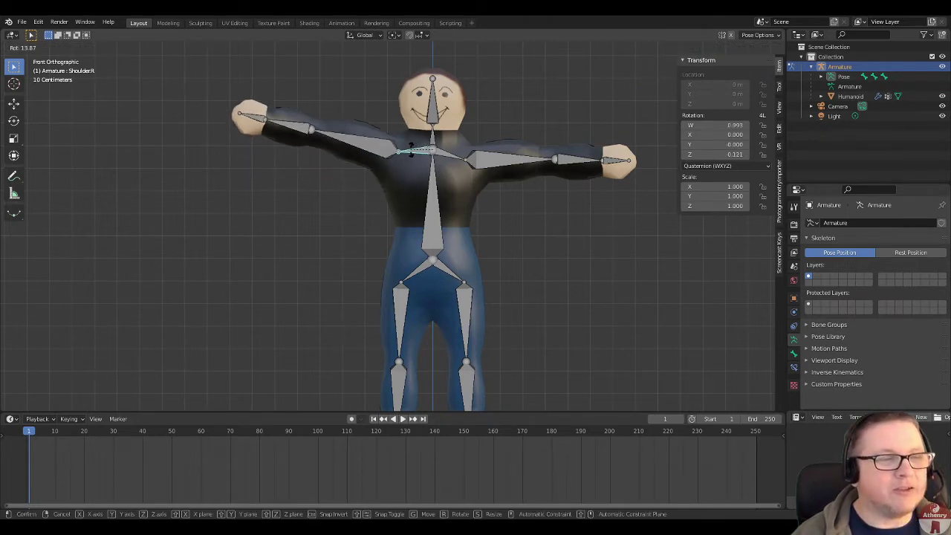
{"action": "left_click", "coordinate": [412, 150]}
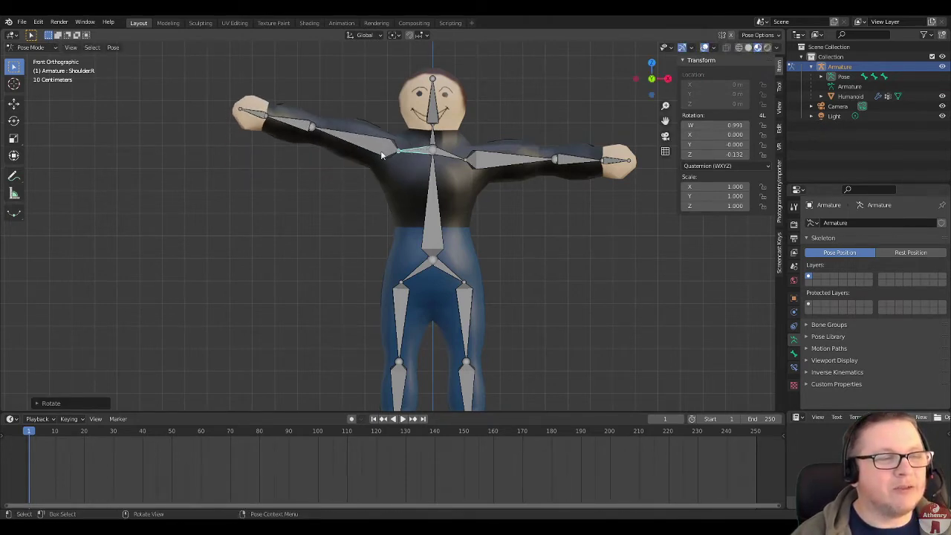
Step: Rotate the Shoulder.L bone upward to a quaternion Z of about 0.147, raising the opposite arm
{"action": "left_click", "coordinate": [436, 154]}
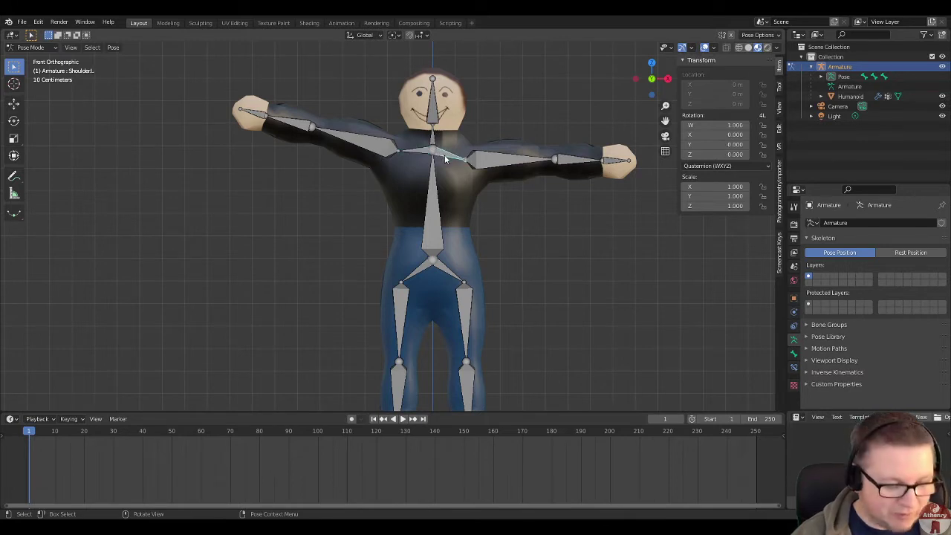
{"action": "key", "text": "r"}
{"action": "left_click", "coordinate": [453, 156]}
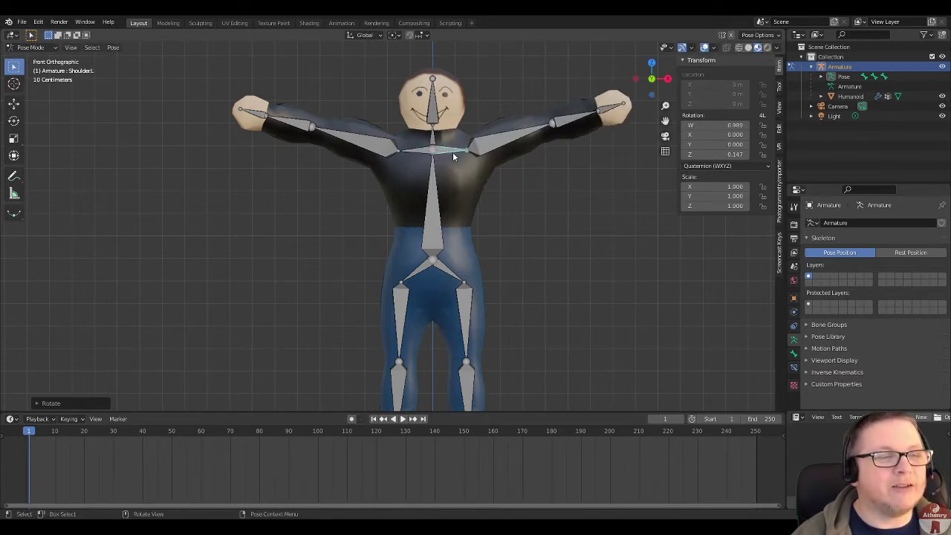
{"action": "scroll", "coordinate": [511, 280], "scroll_direction": "up", "scroll_amount": 1}
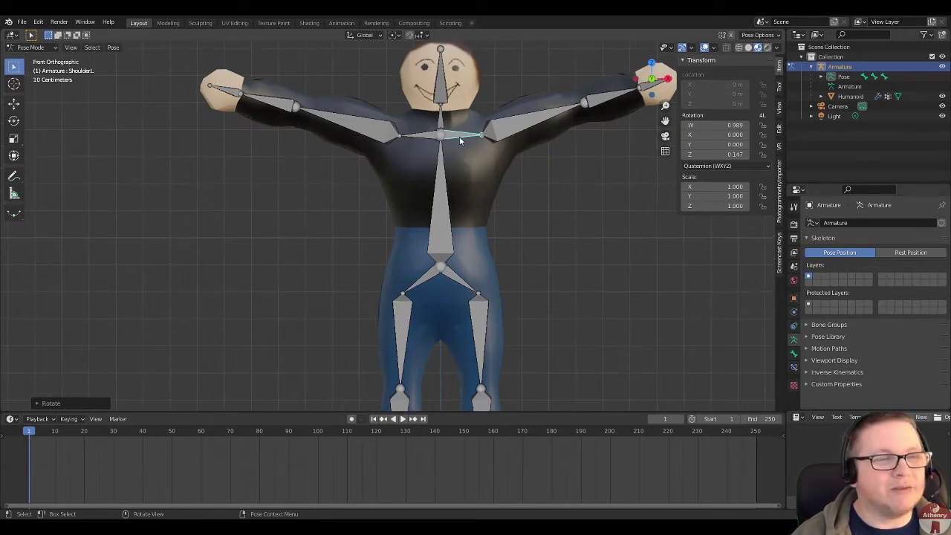
Step: Rotate the UpperArm.R and UpperArm.L bones down beside the body, to quaternion Z values of about 0.675 and -0.686
{"action": "left_click", "coordinate": [369, 137]}
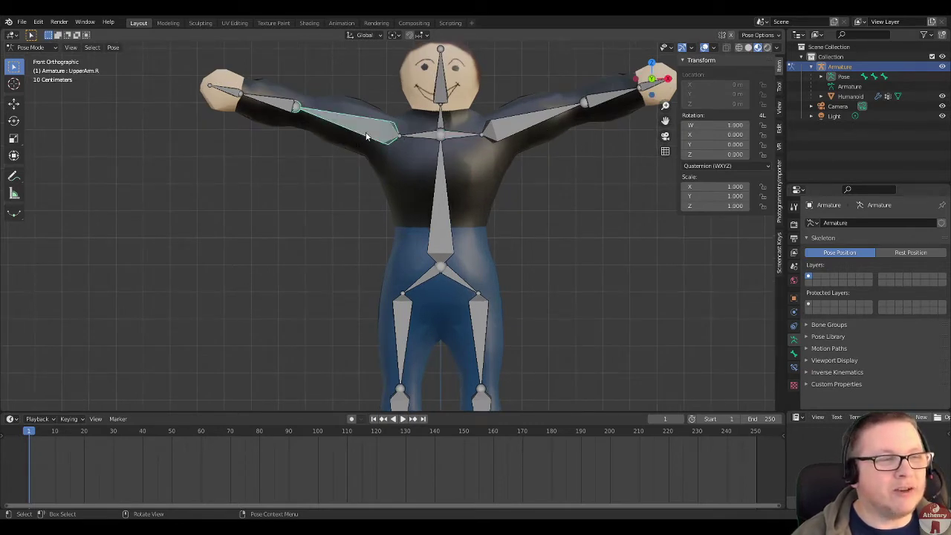
{"action": "key", "text": "r"}
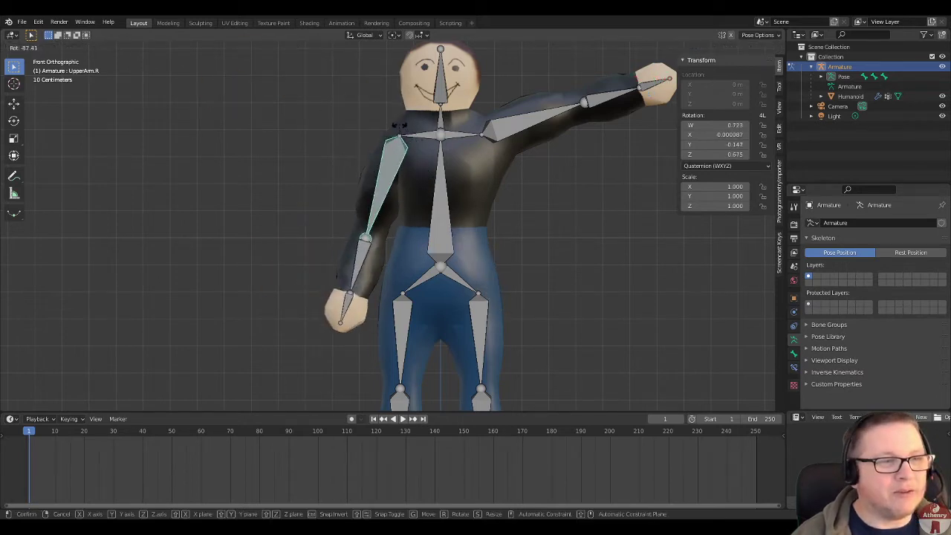
{"action": "left_click", "coordinate": [400, 128]}
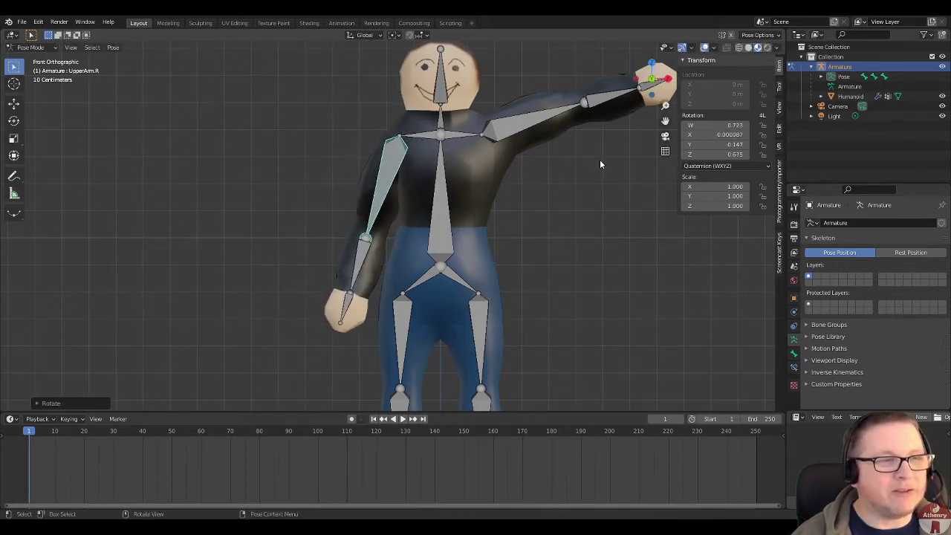
{"action": "left_click", "coordinate": [543, 121]}
{"action": "key", "text": "r"}
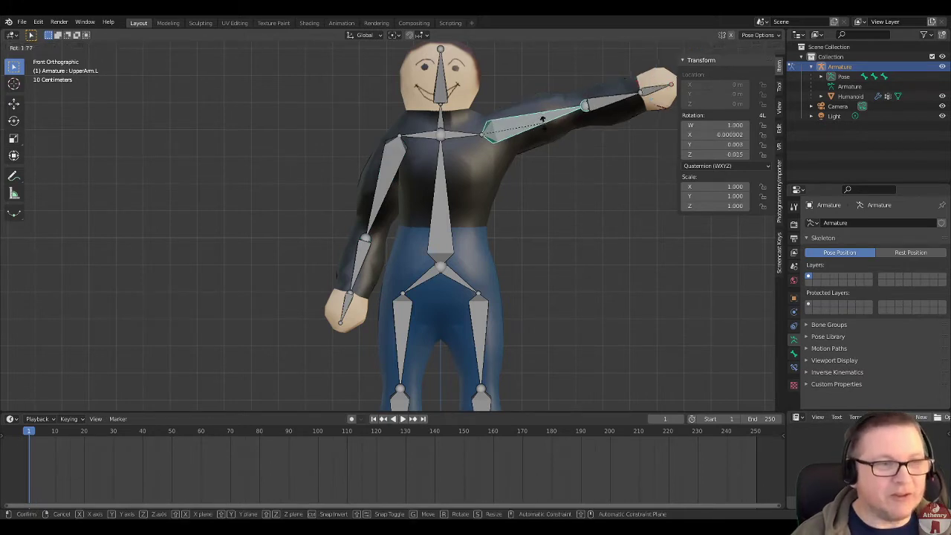
{"action": "left_click", "coordinate": [520, 239]}
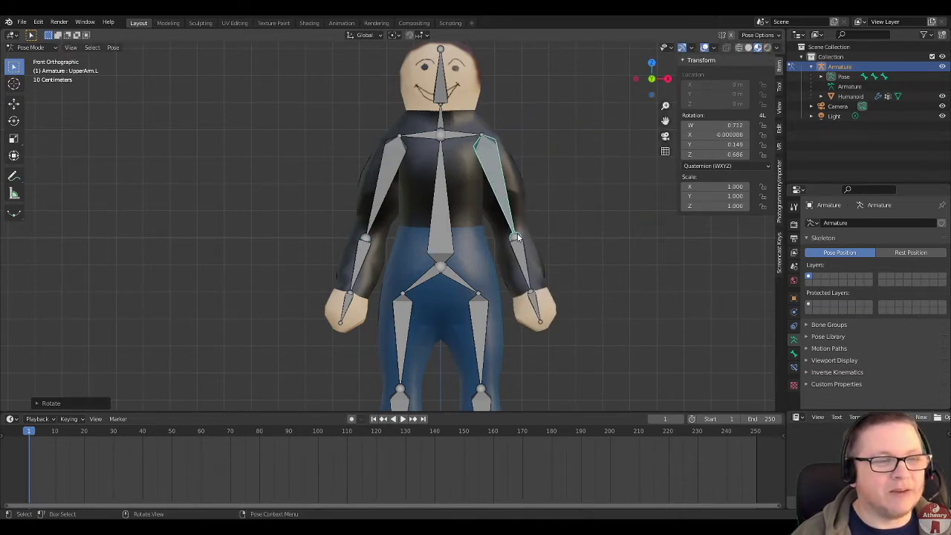
{"action": "scroll", "coordinate": [578, 232], "scroll_direction": "down", "scroll_amount": 2}
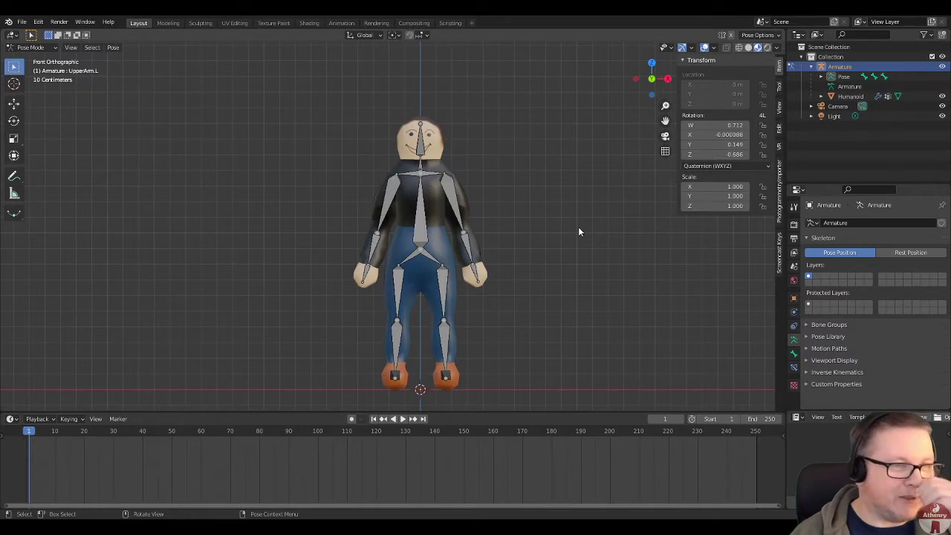
{"action": "scroll", "coordinate": [578, 232], "scroll_direction": "up", "scroll_amount": 1}
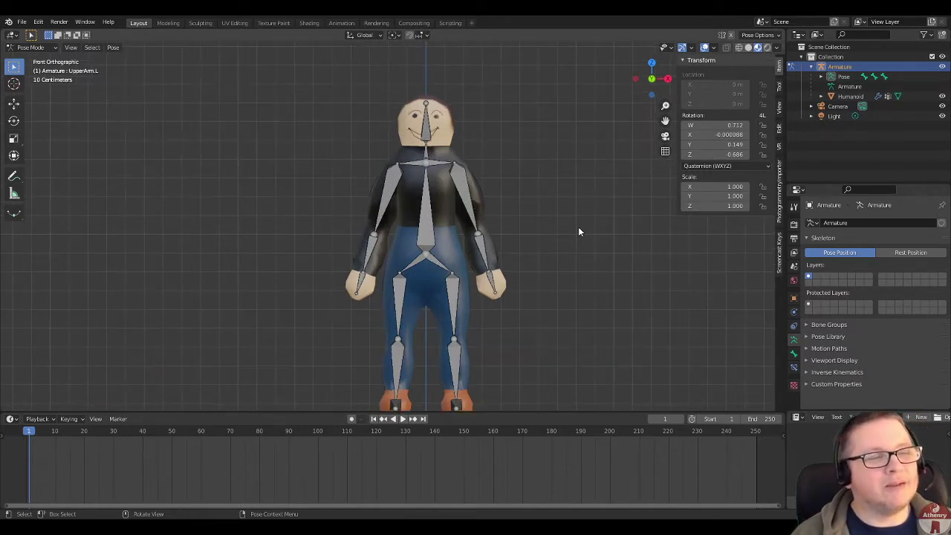
{"action": "scroll", "coordinate": [578, 232], "scroll_direction": "down", "scroll_amount": 1}
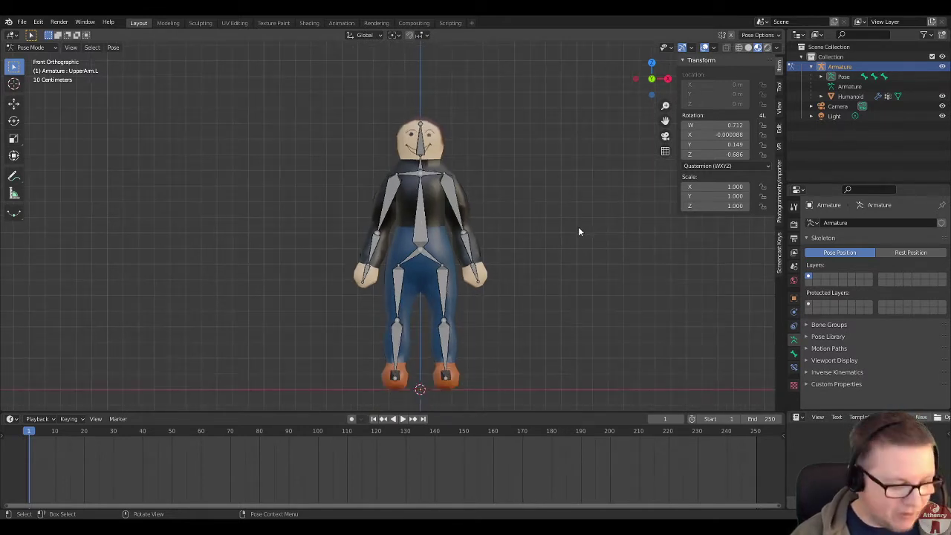
Step: Undo the upper arm and shoulder rotations to restore the armature's original T-shaped pose
{"action": "key", "text": "ctrl+z"}
{"action": "key", "text": "ctrl+z"}
{"action": "key", "text": "ctrl+z"}
{"action": "key", "text": "ctrl+z"}
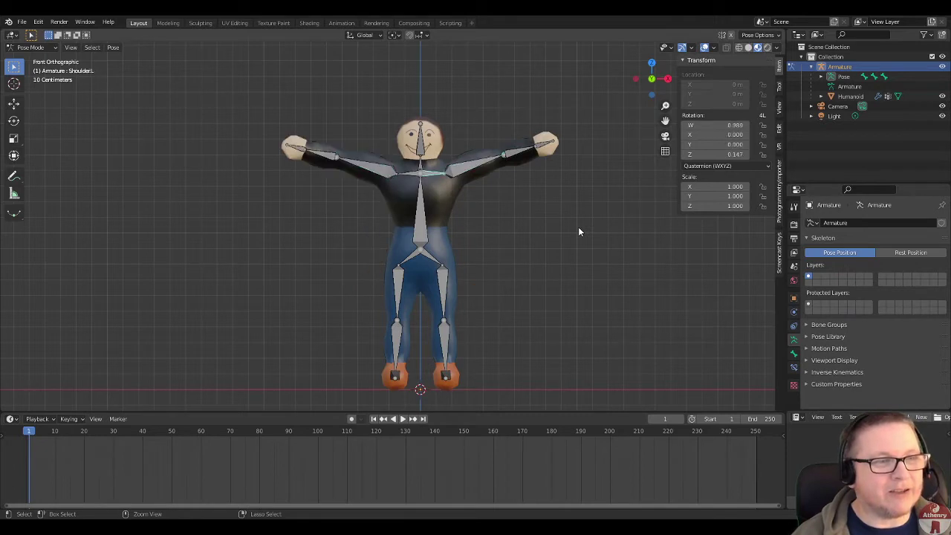
{"action": "key", "text": "ctrl+z"}
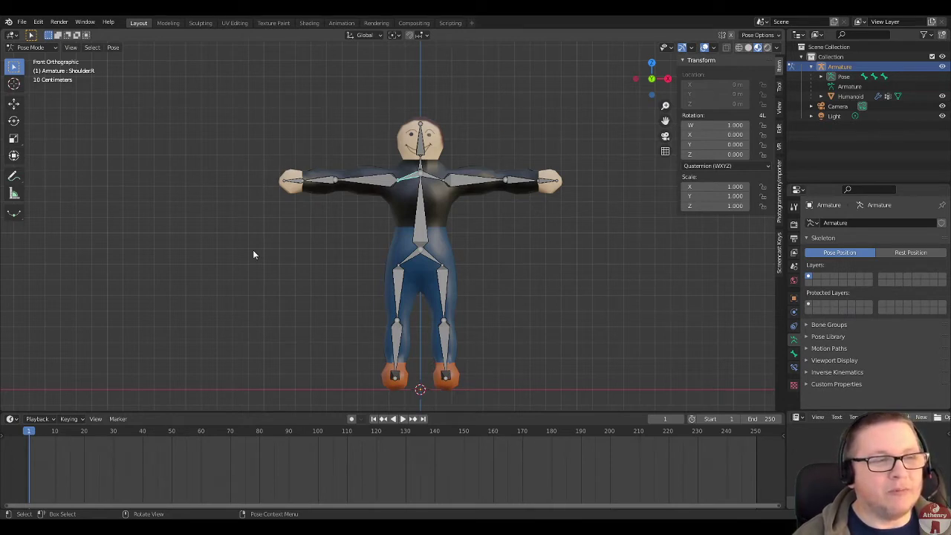
Step: Select all bones and create a new pose library for the Armature
{"action": "key", "text": "a"}
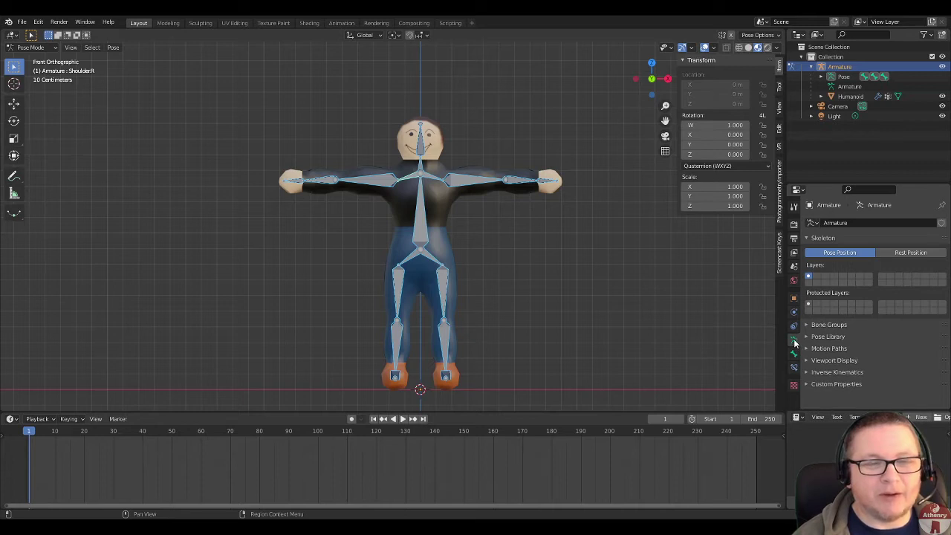
{"action": "left_click", "coordinate": [808, 338]}
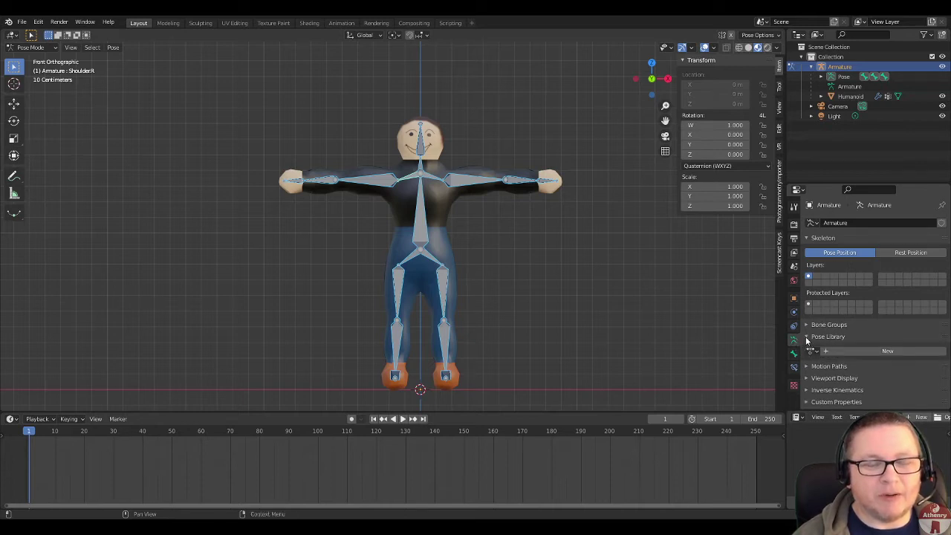
{"action": "left_click", "coordinate": [849, 348]}
{"action": "scroll", "coordinate": [925, 338], "scroll_direction": "down", "scroll_amount": 2}
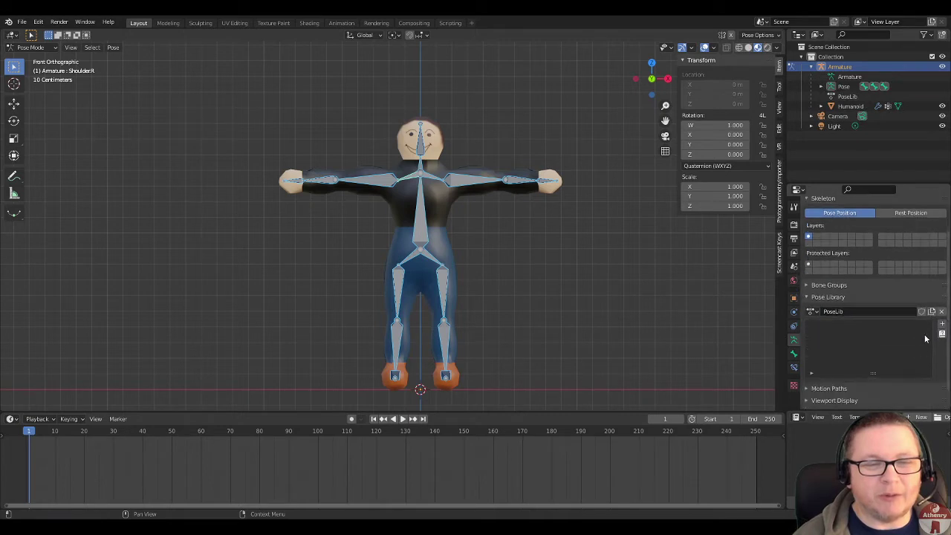
Step: Add the current pose of all bones to the pose library and name it T-Pose
{"action": "left_click", "coordinate": [941, 326]}
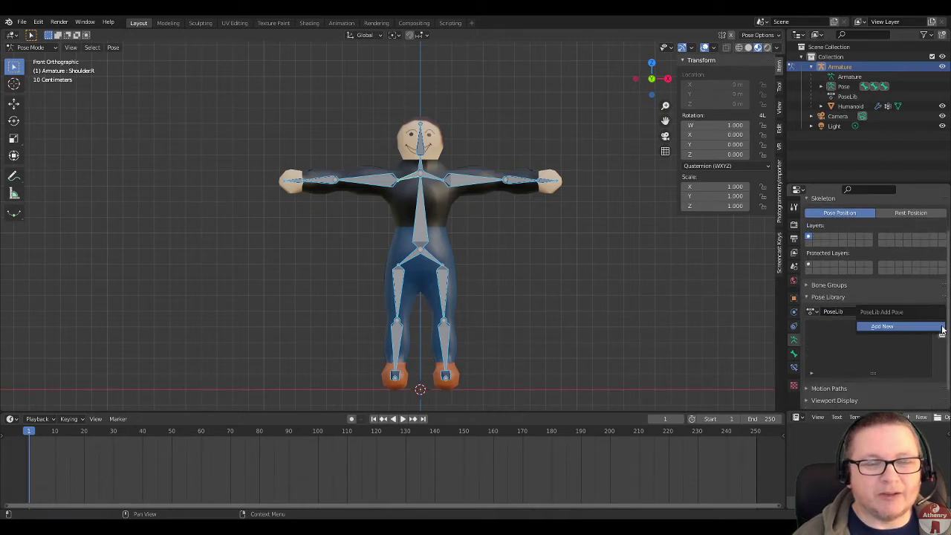
{"action": "left_click", "coordinate": [900, 327]}
{"action": "double_click", "coordinate": [839, 327]}
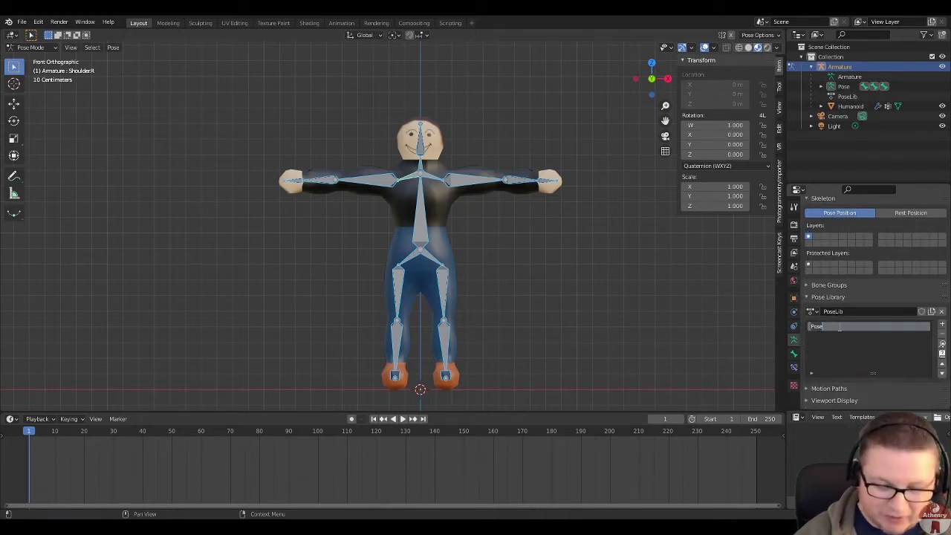
{"action": "key", "text": "Home"}
{"action": "type", "text": "T"}
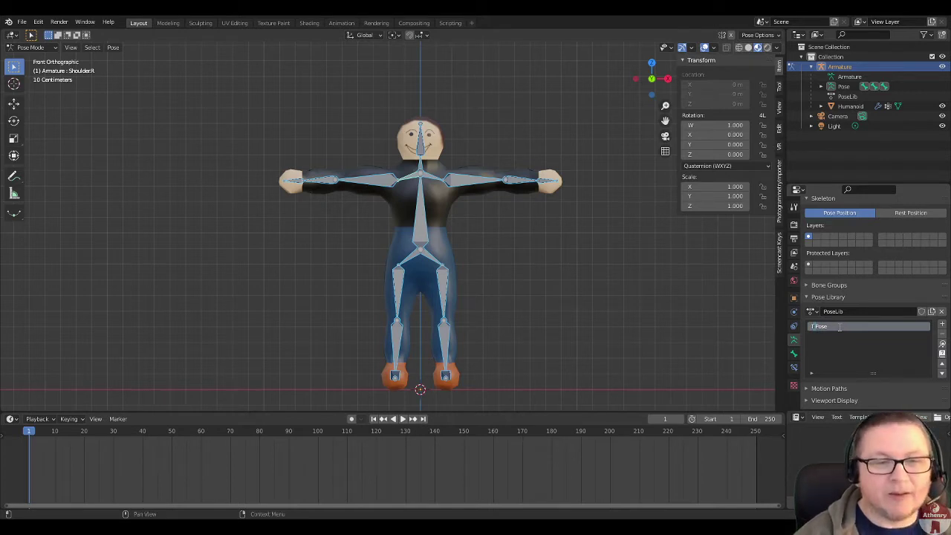
{"action": "key", "text": "Return"}
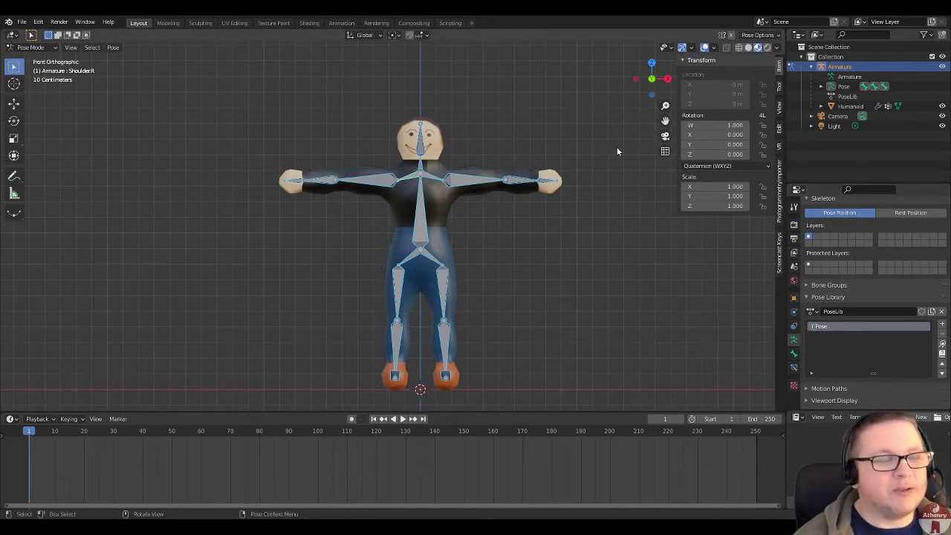
Step: Lower the UpperArm.L bone to a quaternion Z of about -0.485 and raise UpperArm.R to about -0.221
{"action": "left_click", "coordinate": [625, 171]}
{"action": "left_click", "coordinate": [459, 181]}
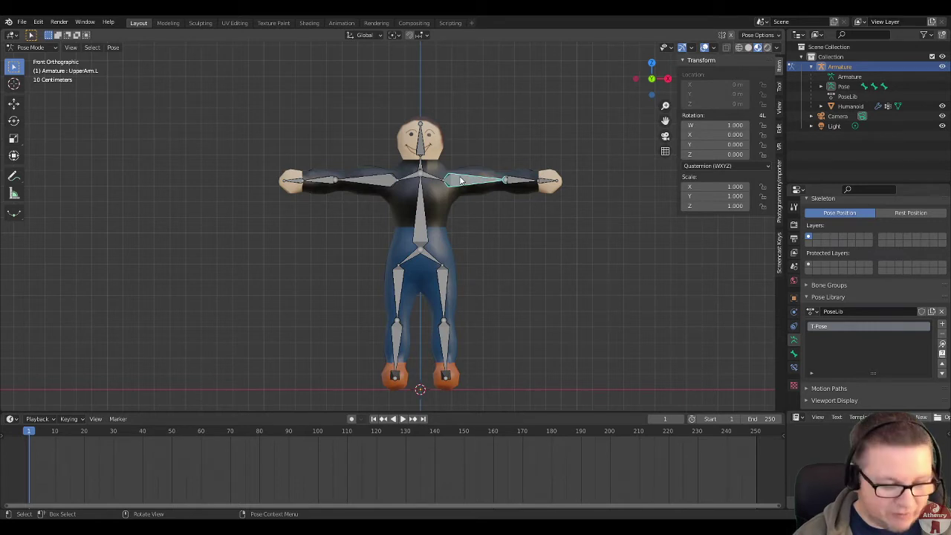
{"action": "key", "text": "r"}
{"action": "left_click", "coordinate": [455, 207]}
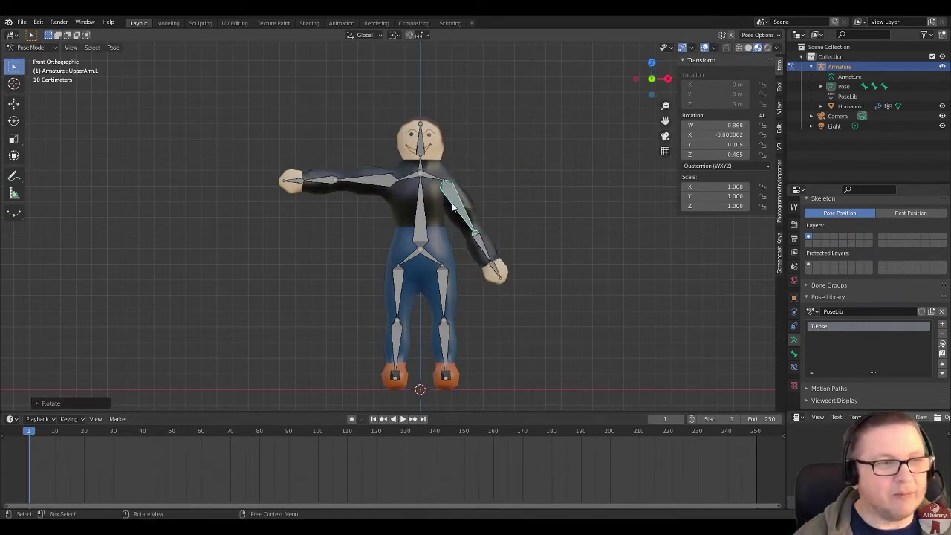
{"action": "left_click", "coordinate": [360, 181]}
{"action": "key", "text": "r"}
{"action": "left_click", "coordinate": [410, 57]}
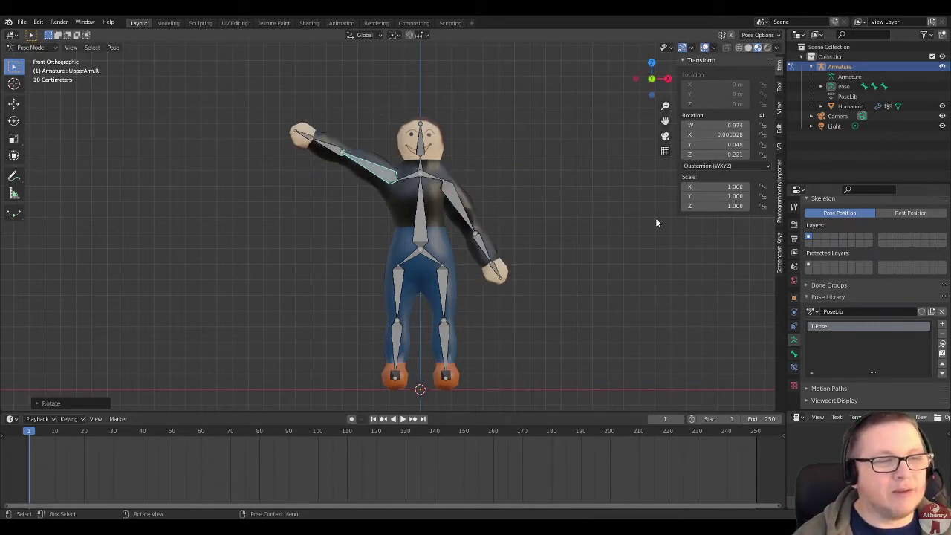
Step: Apply the saved T-Pose to the selected UpperArm.R bone only
{"action": "left_click", "coordinate": [942, 343]}
{"action": "key", "text": "s"}
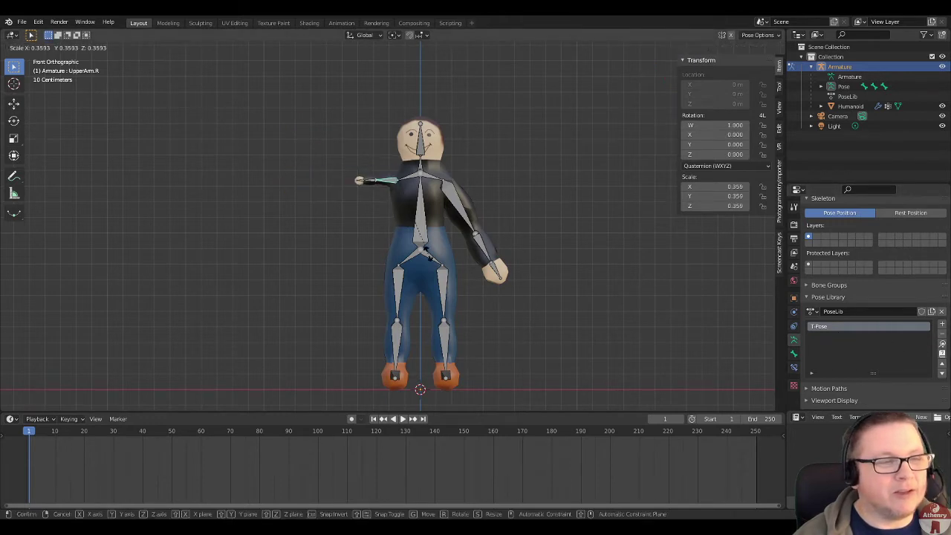
{"action": "key", "text": "Escape"}
Step: Select all bones and apply the saved T-Pose to the whole armature
{"action": "key", "text": "a"}
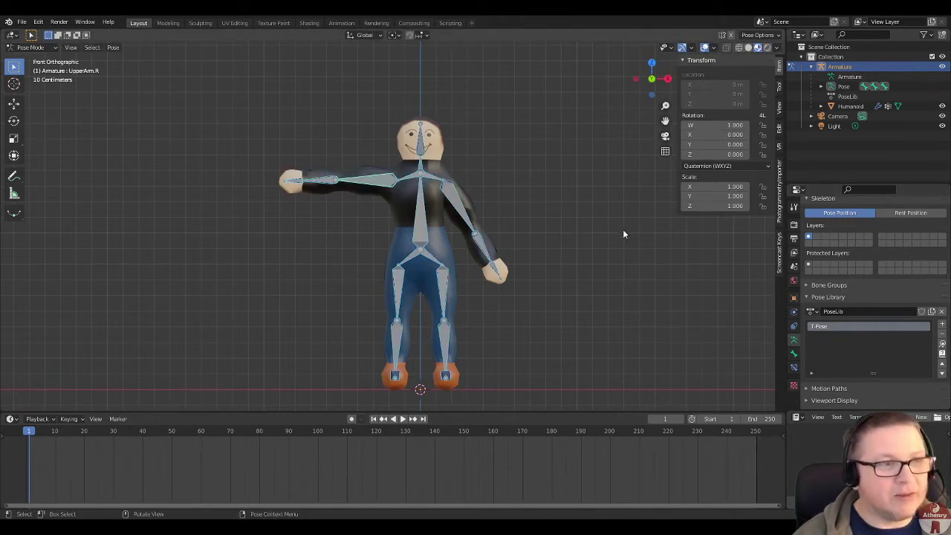
{"action": "left_click", "coordinate": [941, 343]}
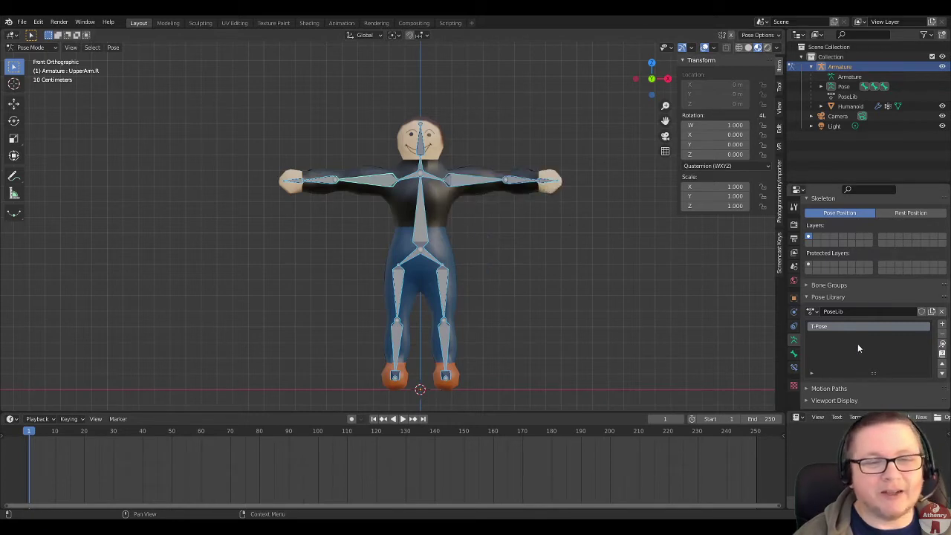
{"action": "scroll", "coordinate": [447, 226], "scroll_direction": "up", "scroll_amount": 1}
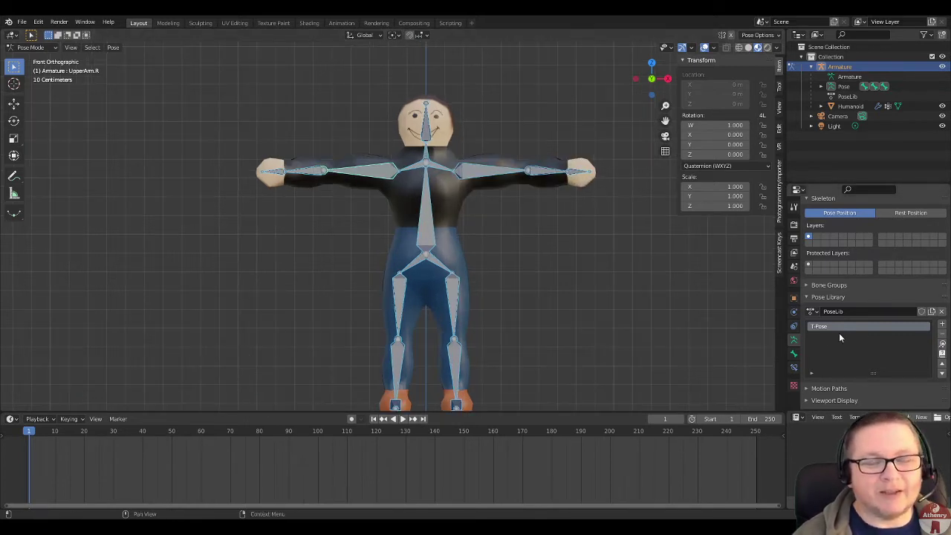
{"action": "scroll", "coordinate": [491, 195], "scroll_direction": "down", "scroll_amount": 1}
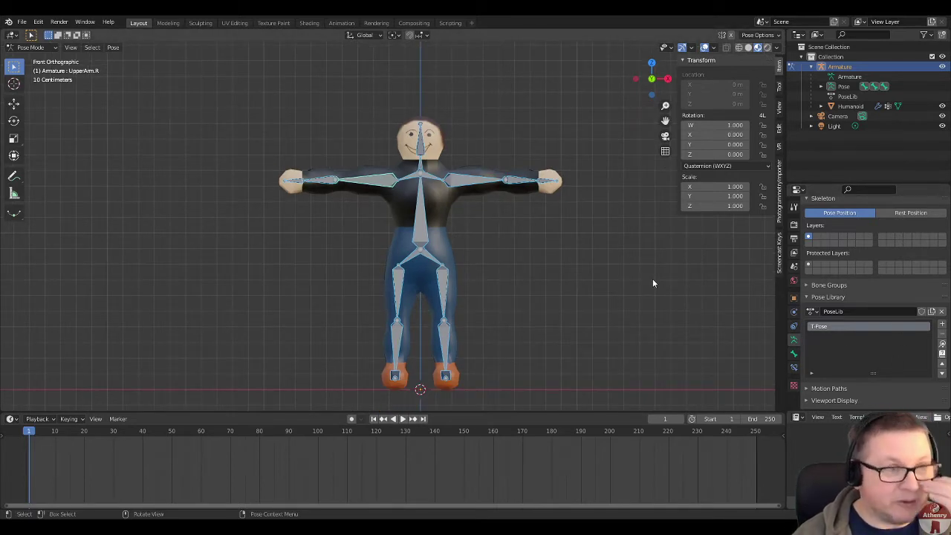
Step: Rotate the Shoulder.R bone upward to a quaternion Z of about -0.137 and Shoulder.L upward to about 0.149
{"action": "left_click", "coordinate": [406, 178]}
{"action": "scroll", "coordinate": [407, 178], "scroll_direction": "up", "scroll_amount": 3}
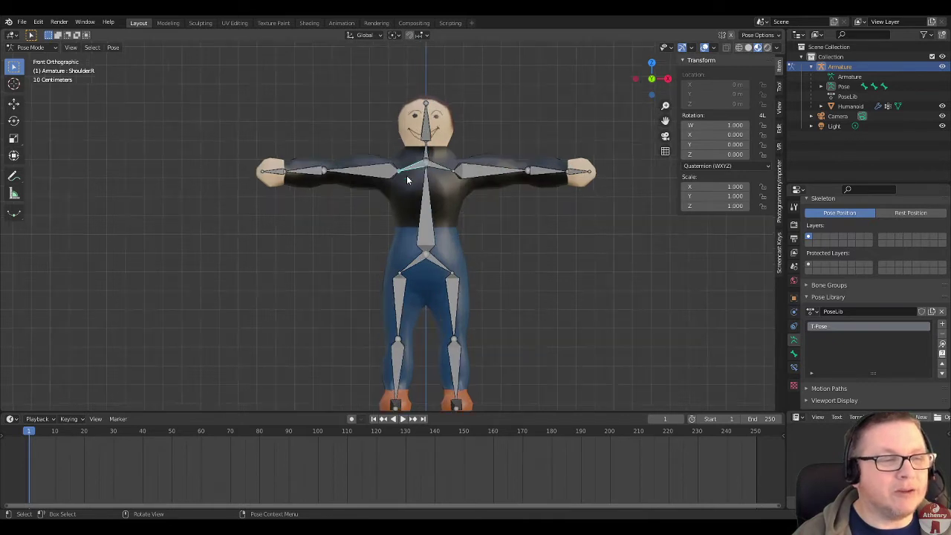
{"action": "key", "text": "r"}
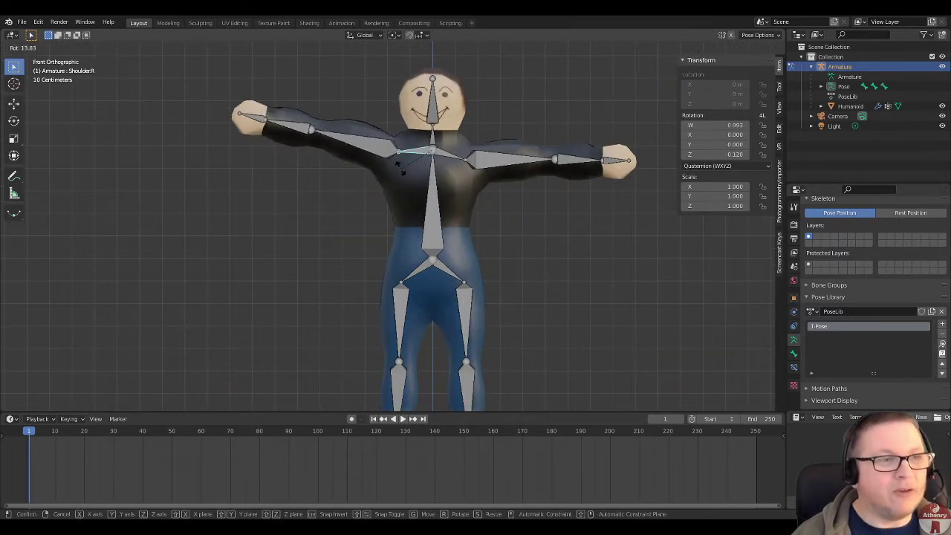
{"action": "left_click", "coordinate": [419, 153]}
{"action": "left_click", "coordinate": [451, 154]}
{"action": "key", "text": "r"}
{"action": "left_click", "coordinate": [451, 143]}
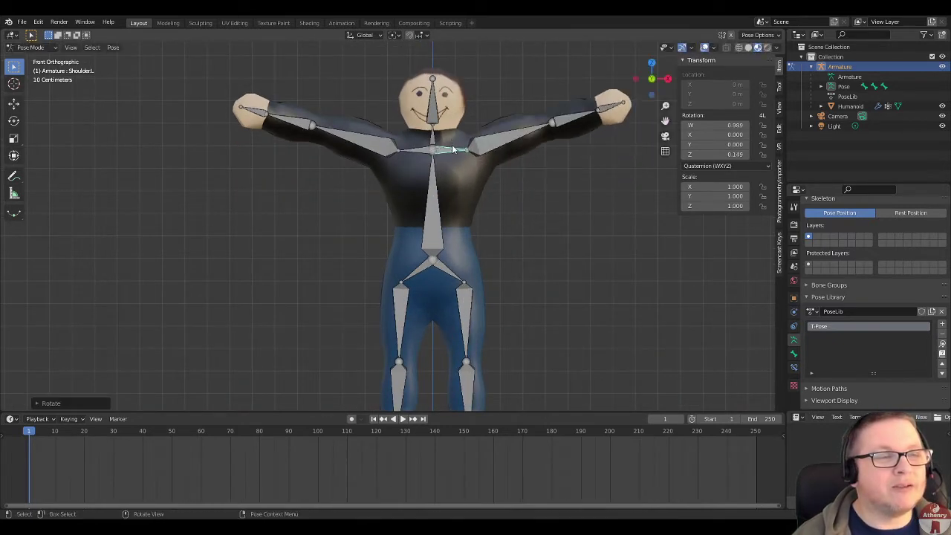
Step: Rotate the UpperArm.R and UpperArm.L bones down beside the body, to quaternion Z values of about 0.680 and -0.687
{"action": "left_click", "coordinate": [354, 138]}
{"action": "key", "text": "r"}
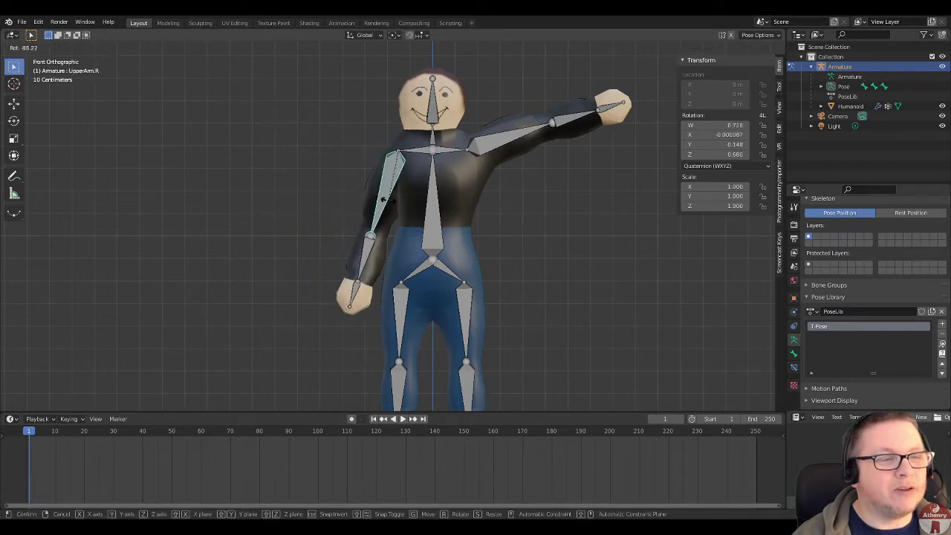
{"action": "left_click", "coordinate": [393, 197]}
{"action": "left_click", "coordinate": [505, 139]}
{"action": "key", "text": "r"}
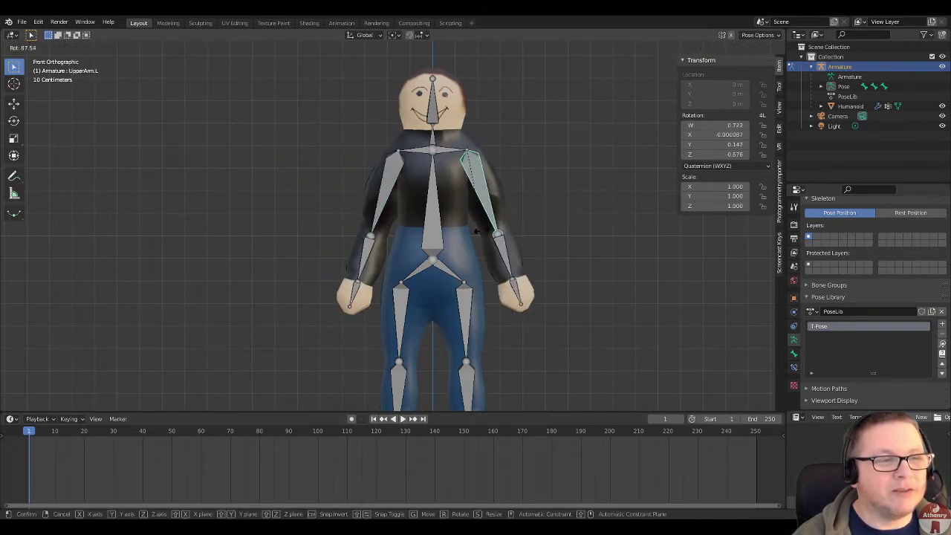
{"action": "left_click", "coordinate": [460, 205]}
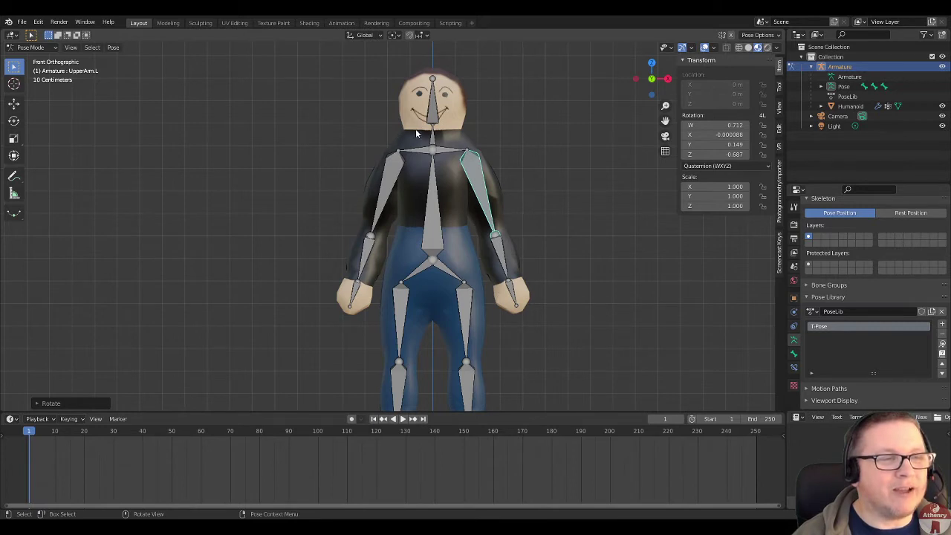
Step: Select all bones and insert a Location & Rotation keyframe for the arms-down pose at frame 1
{"action": "left_click", "coordinate": [424, 152]}
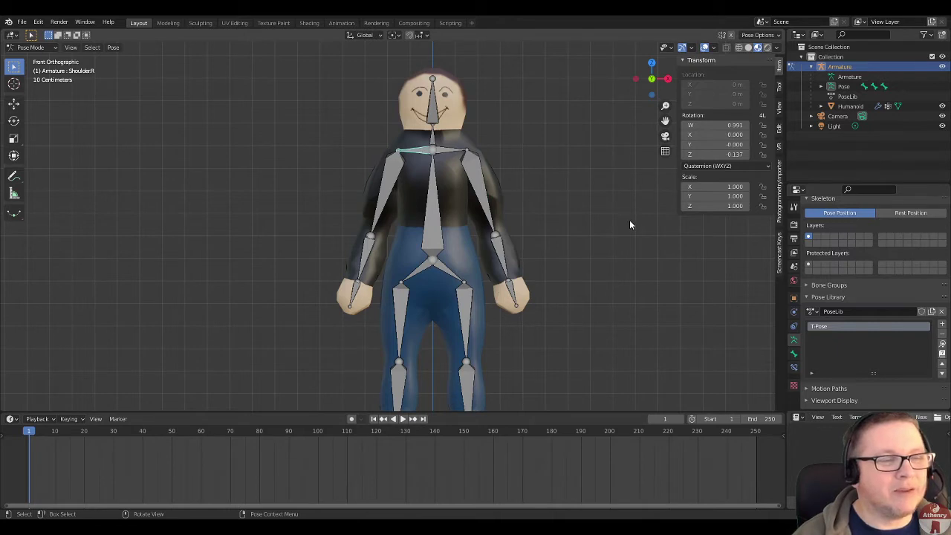
{"action": "scroll", "coordinate": [629, 220], "scroll_direction": "down", "scroll_amount": 1}
{"action": "scroll", "coordinate": [618, 220], "scroll_direction": "down", "scroll_amount": 1}
{"action": "key", "text": "a"}
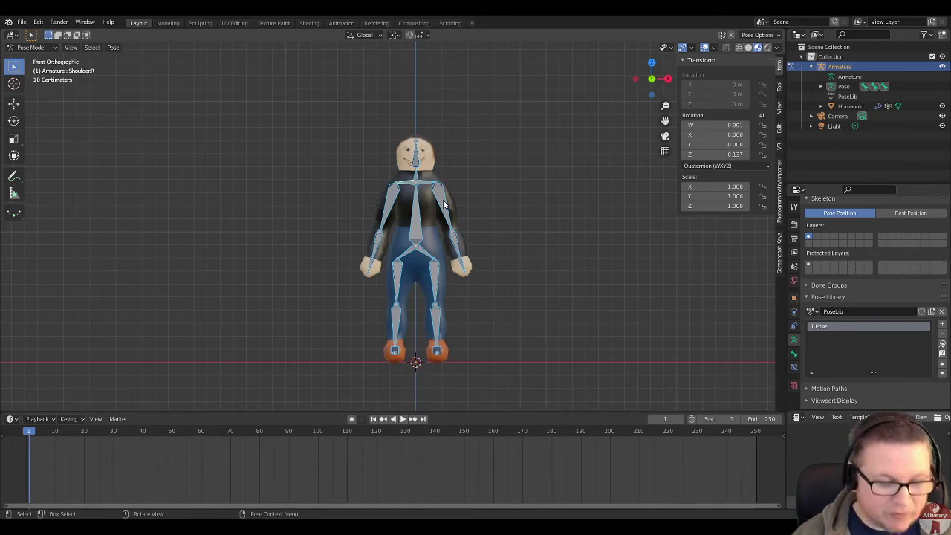
{"action": "key", "text": "i"}
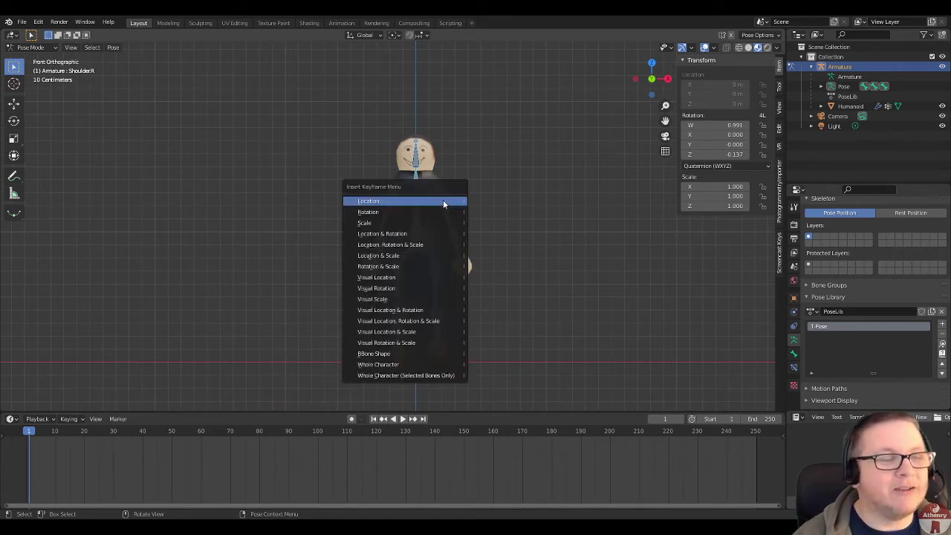
{"action": "left_click", "coordinate": [421, 234]}
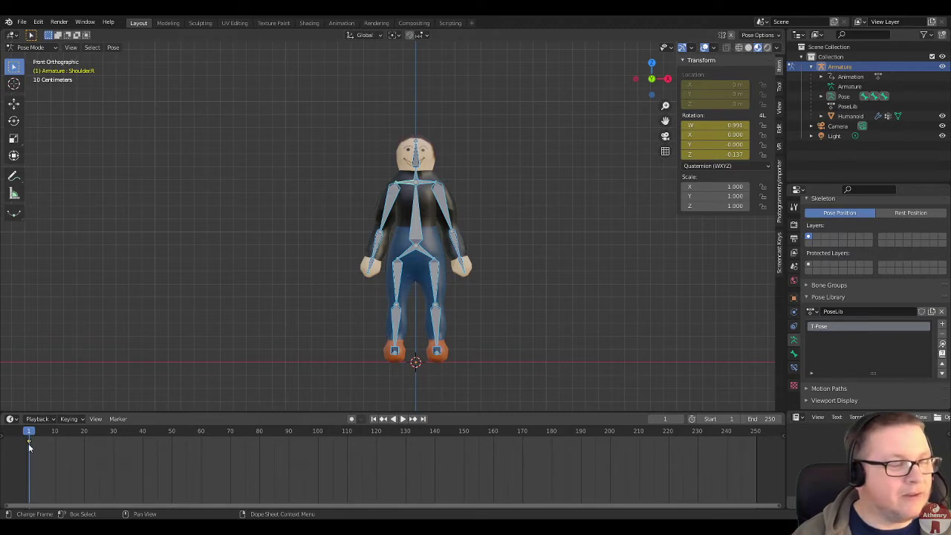
Step: Go to frame 20 and raise the UpperArm.R bone out to the side, to a quaternion Z of about 0.105
{"action": "left_click_drag", "start_coordinate": [28, 431], "coordinate": [86, 431]}
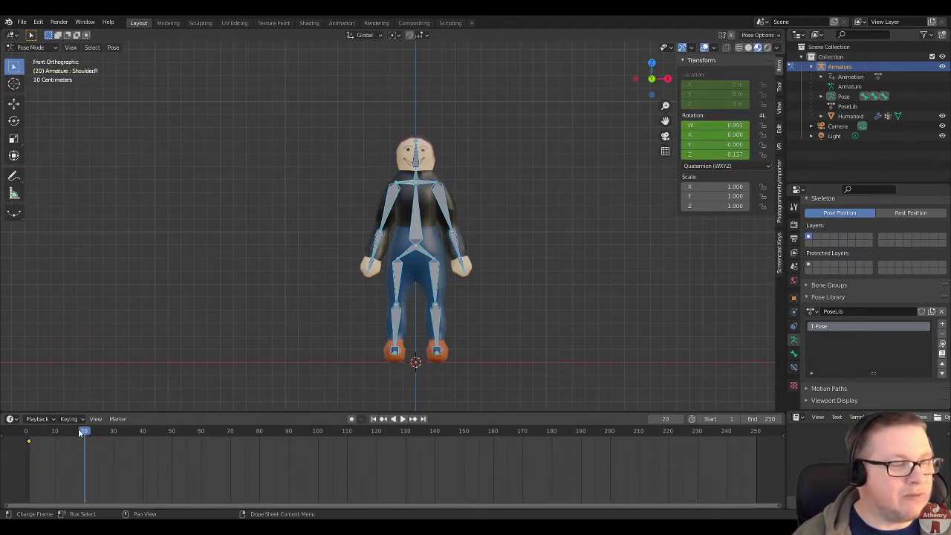
{"action": "scroll", "coordinate": [599, 143], "scroll_direction": "up", "scroll_amount": 2}
{"action": "left_click", "coordinate": [393, 202]}
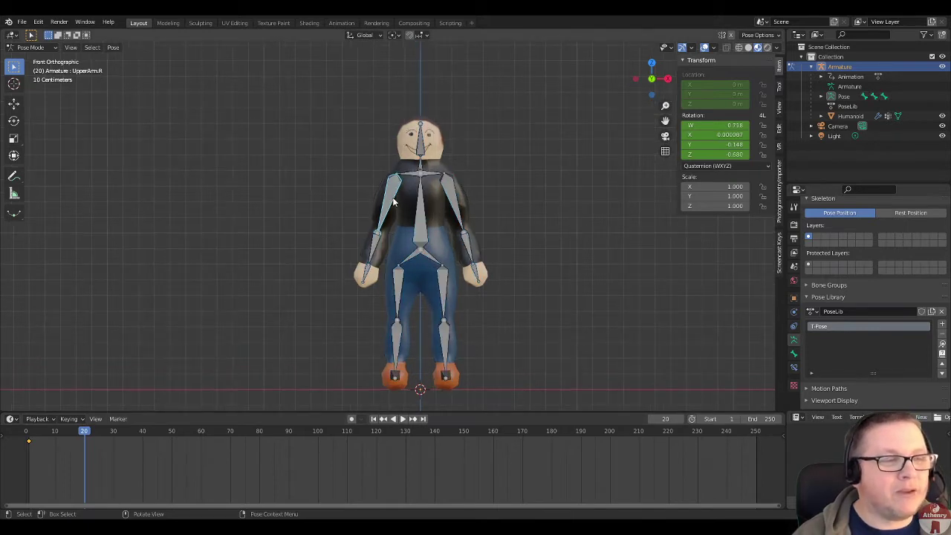
{"action": "key", "text": "r"}
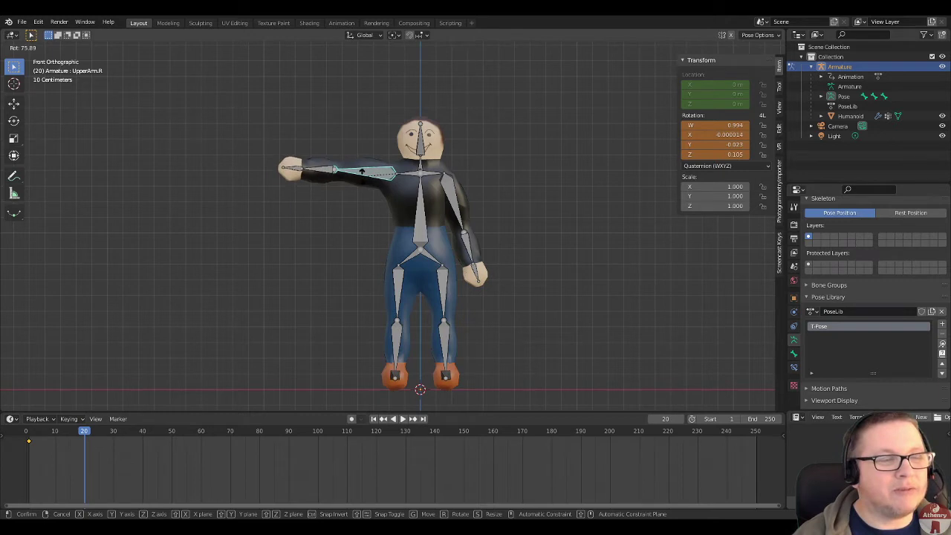
{"action": "left_click", "coordinate": [362, 180]}
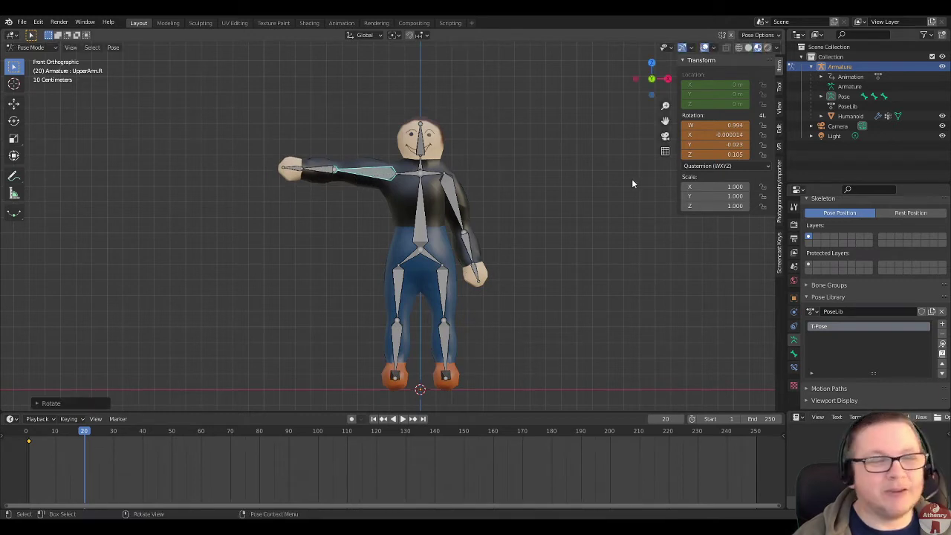
Step: Turn the Head bone toward the raised arm, to a quaternion Y of about -0.269
{"action": "middle_click_drag", "start_coordinate": [428, 150], "coordinate": [471, 228]}
{"action": "left_click", "coordinate": [421, 189]}
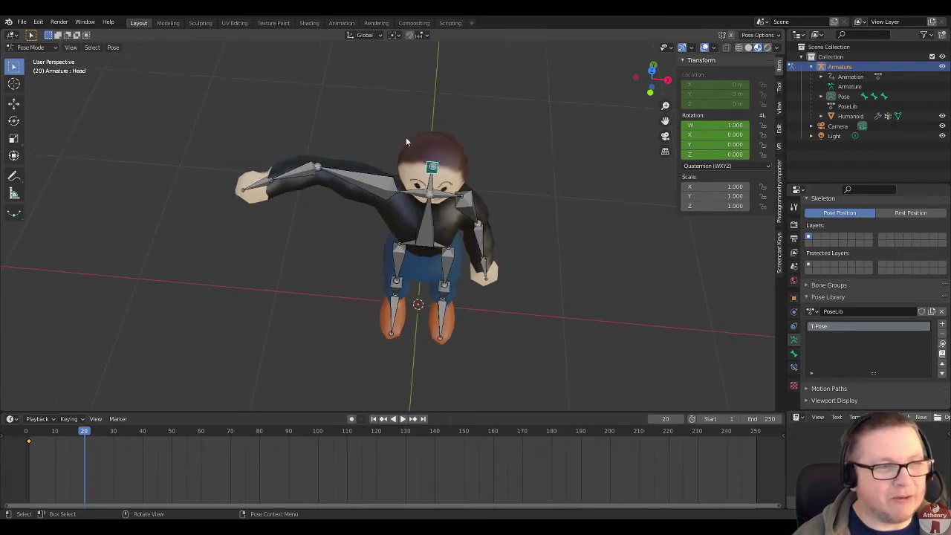
{"action": "key", "text": "r"}
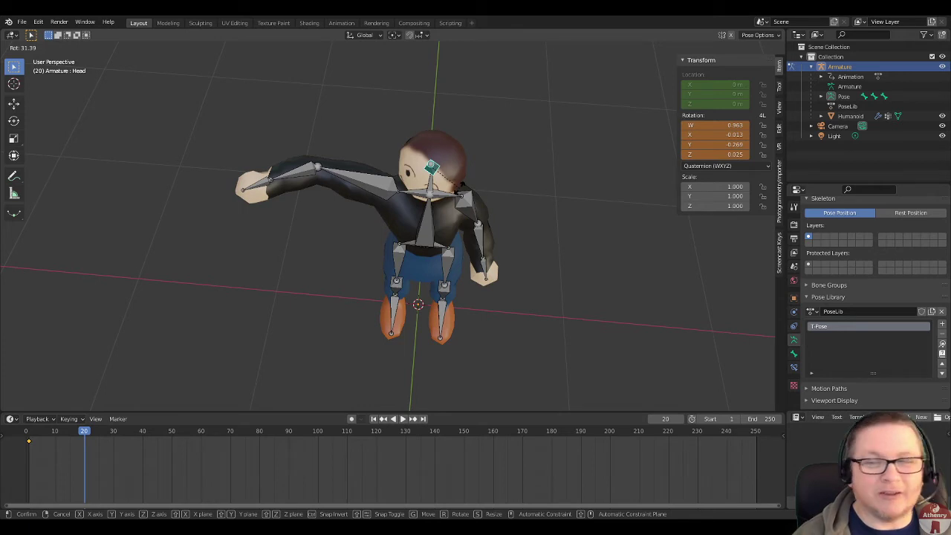
{"action": "key", "text": "Return"}
{"action": "middle_click_drag", "start_coordinate": [572, 228], "coordinate": [509, 212]}
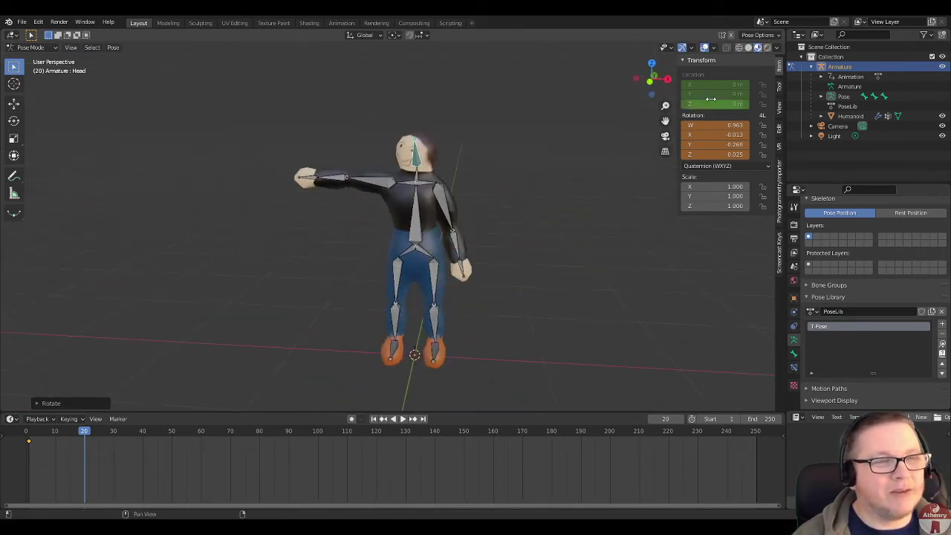
{"action": "left_click", "coordinate": [650, 84]}
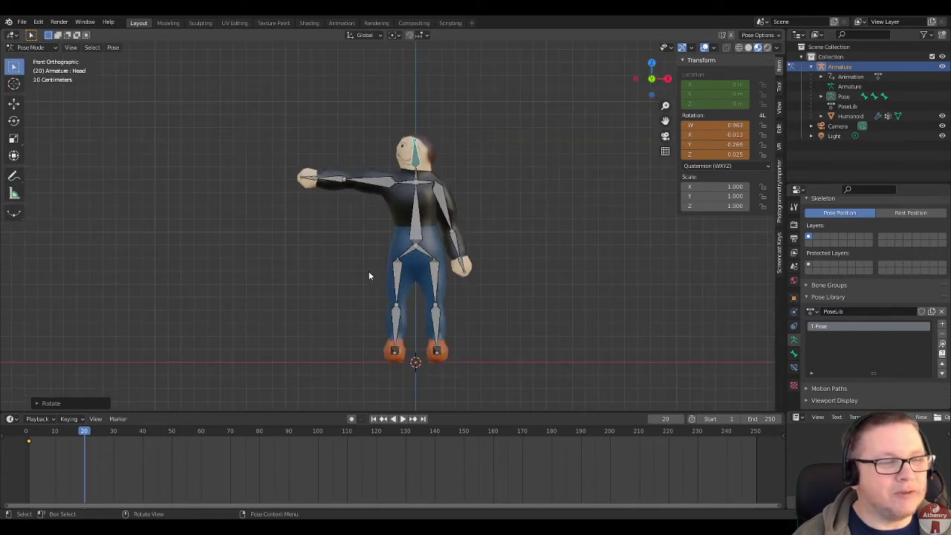
Step: Select all bones and insert a Location & Rotation keyframe for the raised-arm pose at frame 20
{"action": "key", "text": "a"}
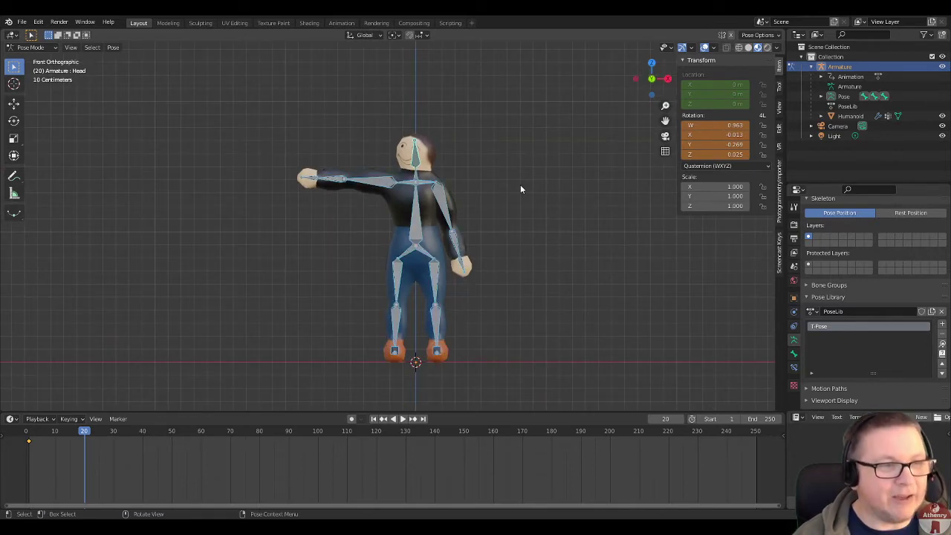
{"action": "key", "text": "i"}
{"action": "left_click", "coordinate": [458, 178]}
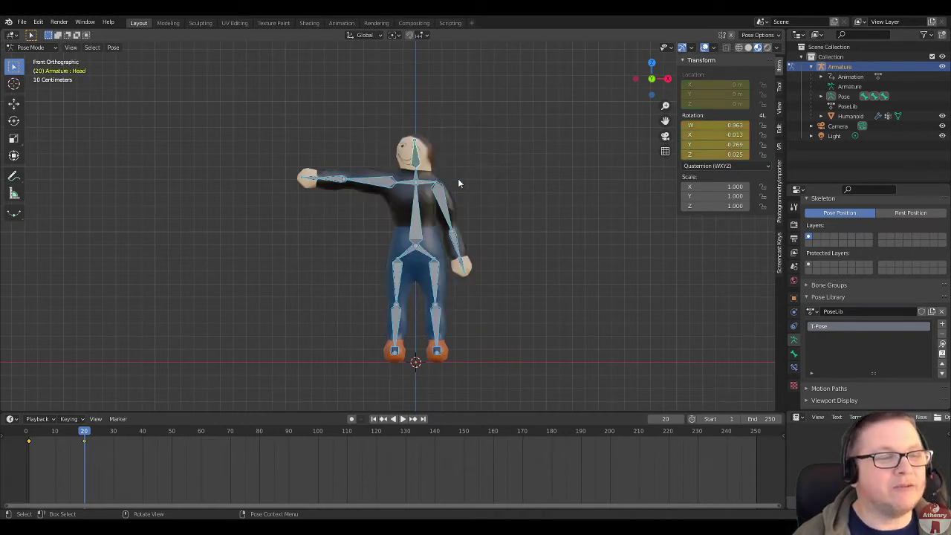
Step: Go to frame 40 and rotate the Head bone back to face forward, to a quaternion W of about 1.000
{"action": "left_click", "coordinate": [140, 431]}
{"action": "key", "text": "space"}
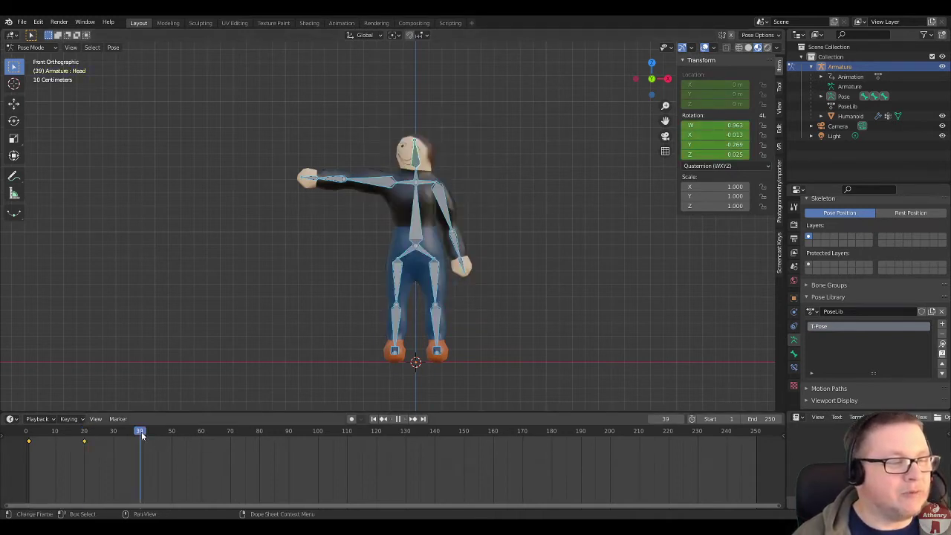
{"action": "key", "text": "space"}
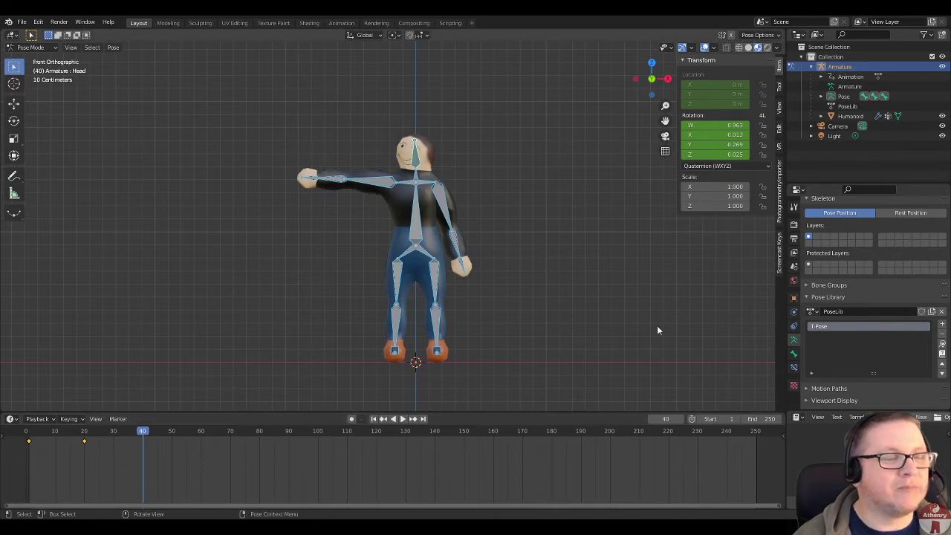
{"action": "left_click", "coordinate": [501, 228]}
{"action": "left_click", "coordinate": [369, 181]}
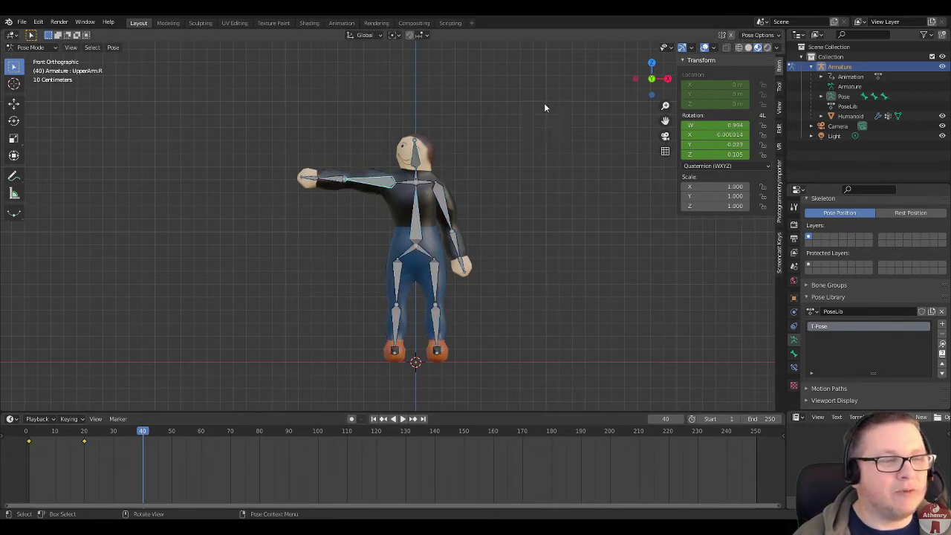
{"action": "left_click", "coordinate": [415, 152]}
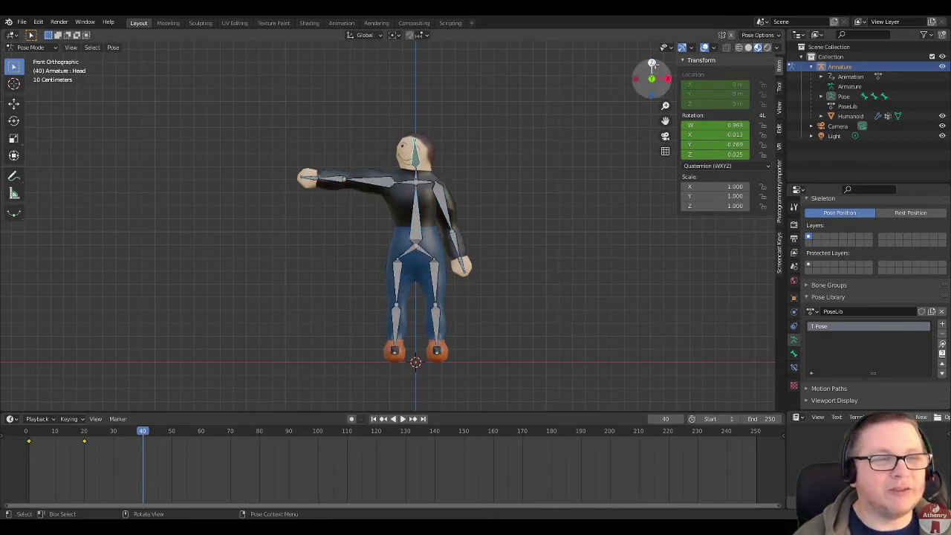
{"action": "middle_click_drag", "start_coordinate": [453, 186], "coordinate": [471, 267]}
{"action": "scroll", "coordinate": [429, 220], "scroll_direction": "up", "scroll_amount": 2}
{"action": "scroll", "coordinate": [429, 221], "scroll_direction": "up", "scroll_amount": 1}
{"action": "middle_click_drag", "start_coordinate": [459, 157], "coordinate": [457, 166]}
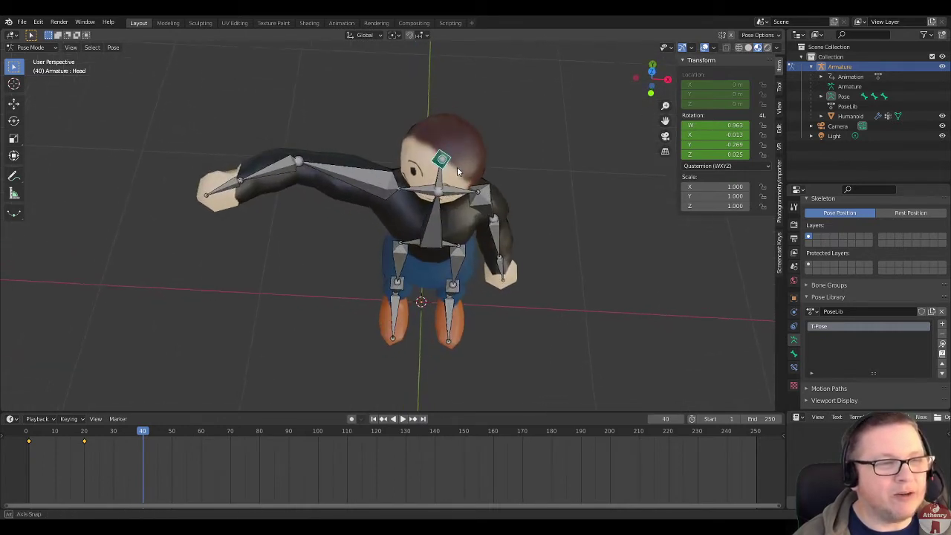
{"action": "key", "text": "r"}
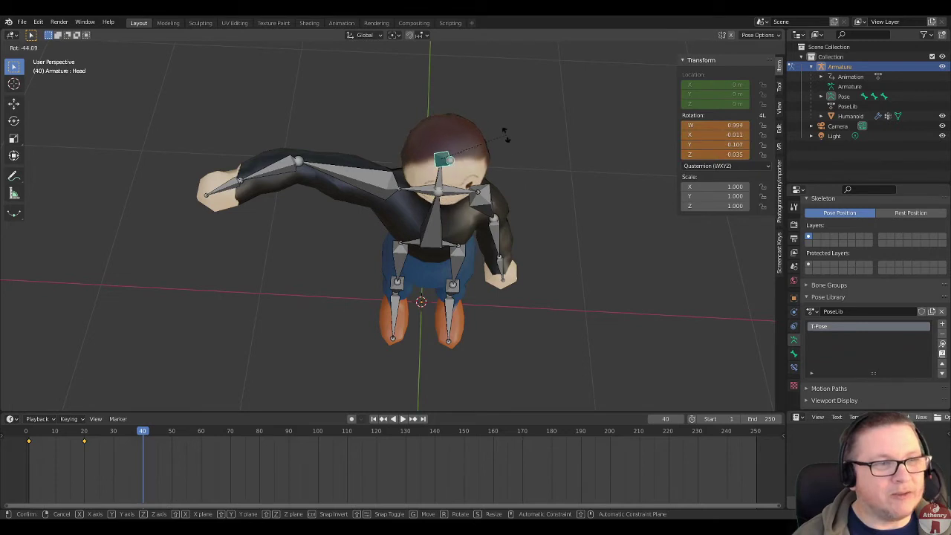
{"action": "left_click", "coordinate": [506, 152]}
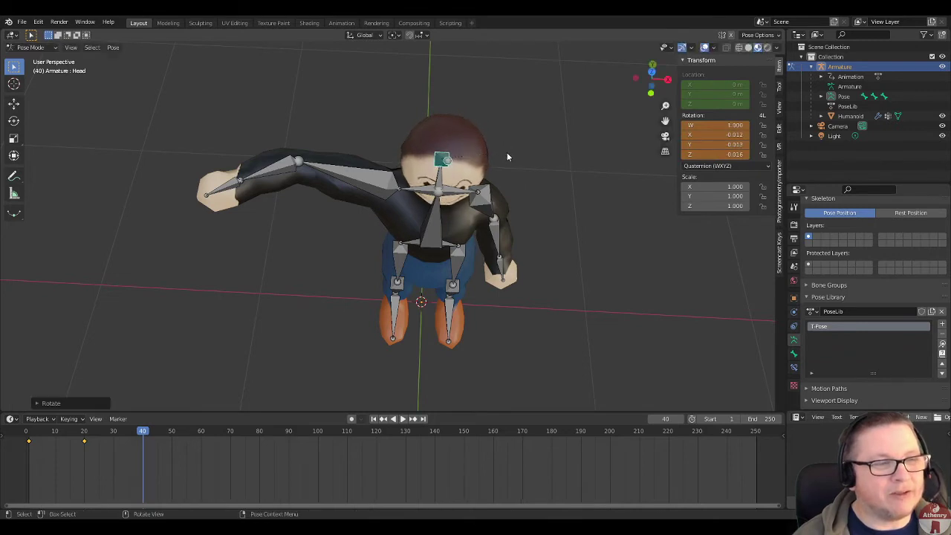
Step: From the top view, swing the UpperArm.R bone to point forward, to a quaternion X of about 0.674
{"action": "left_click", "coordinate": [652, 71]}
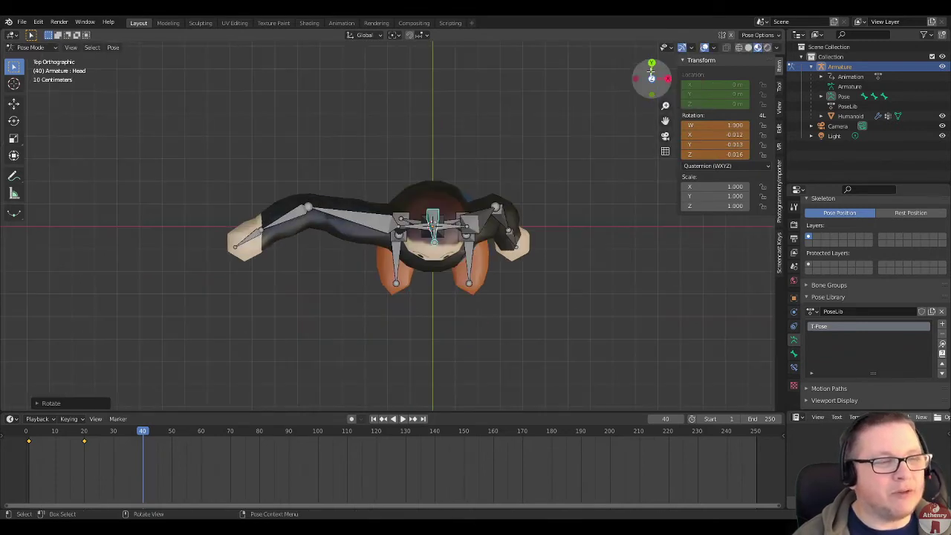
{"action": "left_click", "coordinate": [367, 222]}
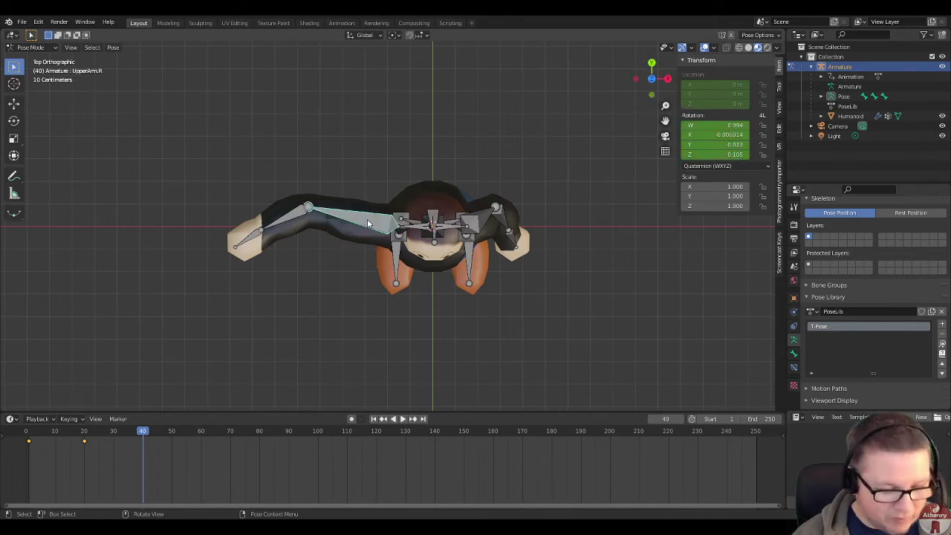
{"action": "key", "text": "r"}
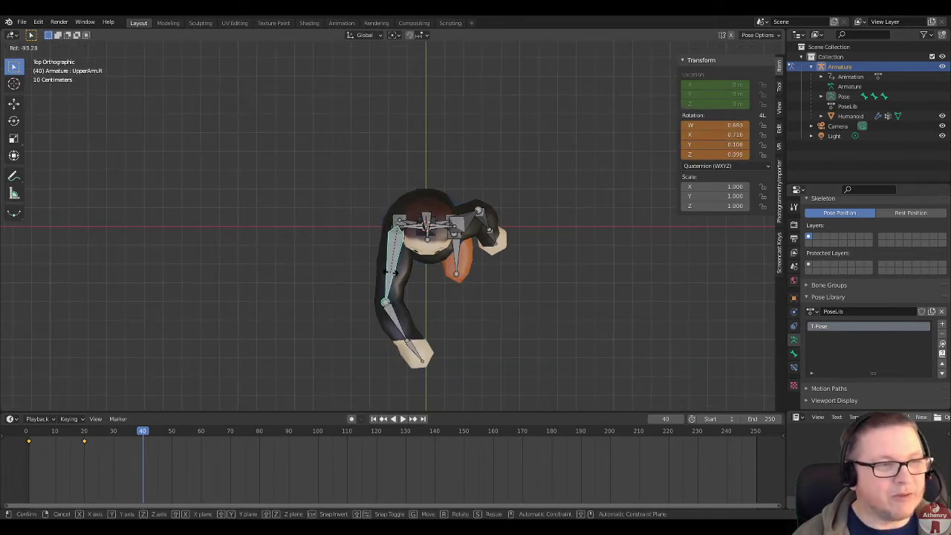
{"action": "left_click", "coordinate": [392, 272]}
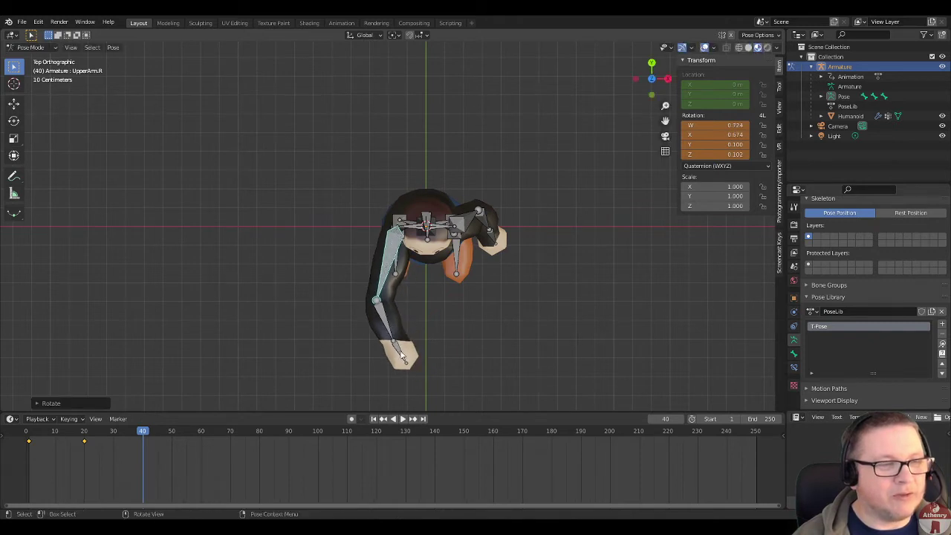
Step: Rotate the LowerArm.R bone to straighten the forward-pointing arm, to a quaternion X of about -0.212
{"action": "scroll", "coordinate": [435, 362], "scroll_direction": "down", "scroll_amount": 3}
{"action": "left_click", "coordinate": [385, 292]}
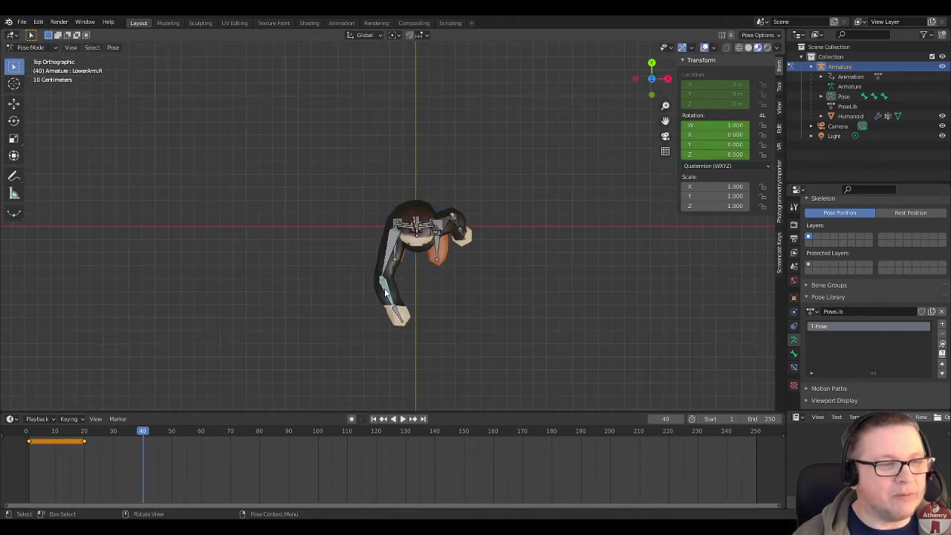
{"action": "key", "text": "r"}
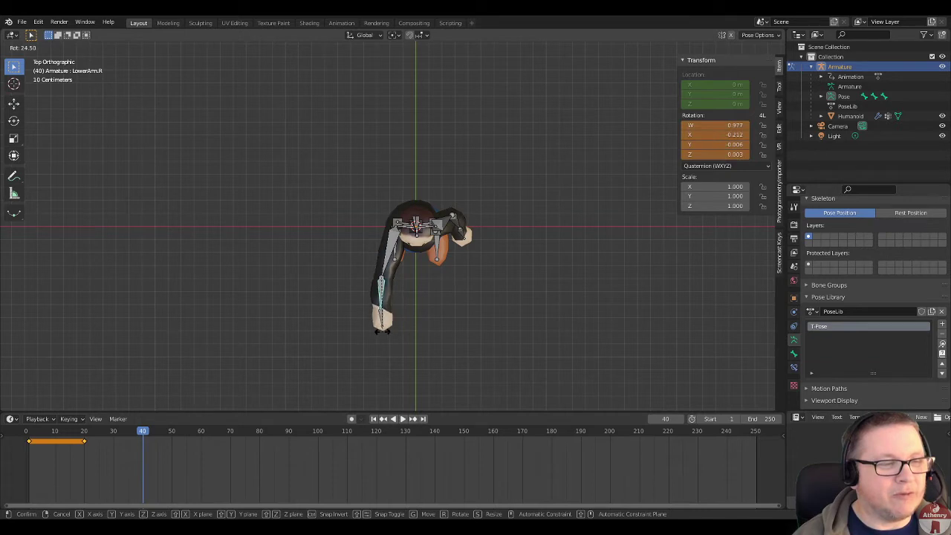
{"action": "left_click", "coordinate": [373, 242]}
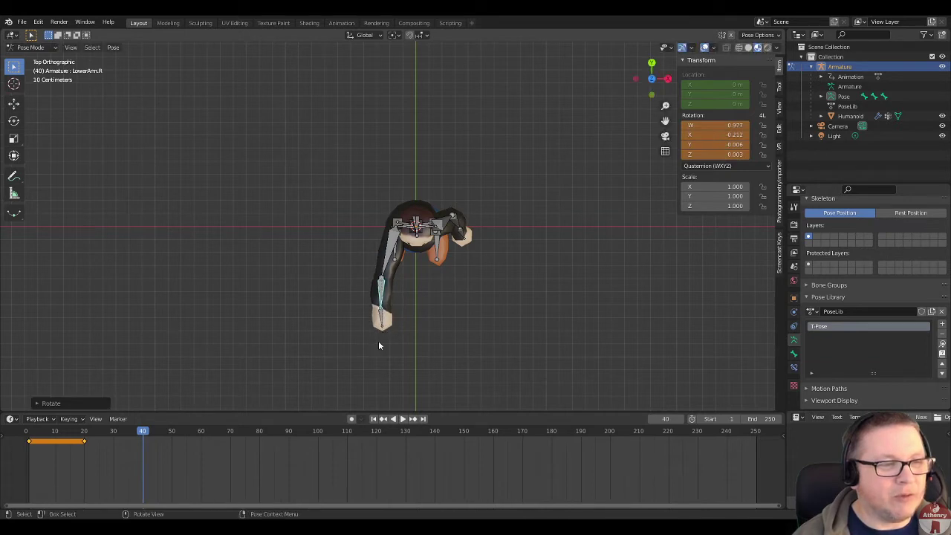
{"action": "middle_click_drag", "start_coordinate": [431, 369], "coordinate": [438, 267]}
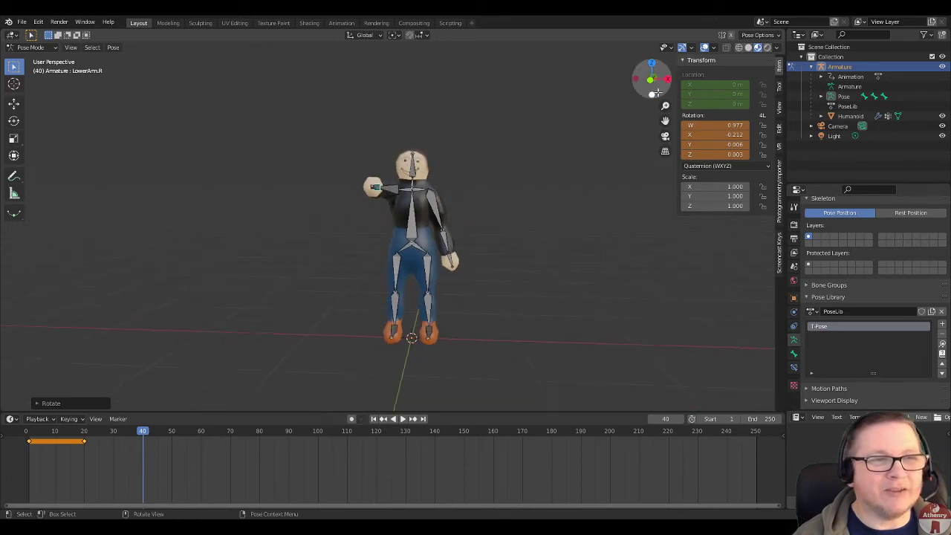
Step: Select all bones and insert a Location & Rotation keyframe for the forward-pointing pose at frame 40
{"action": "key", "text": "KP_1"}
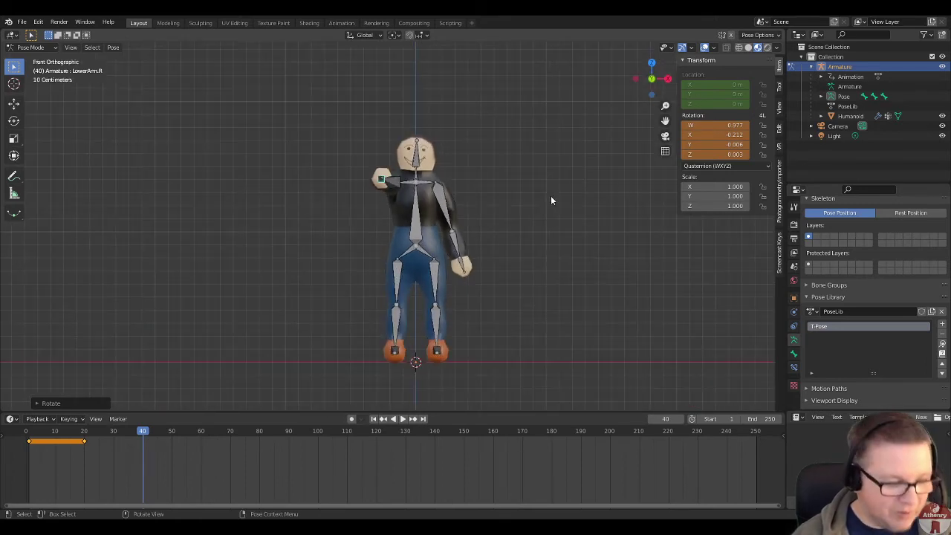
{"action": "key", "text": "a"}
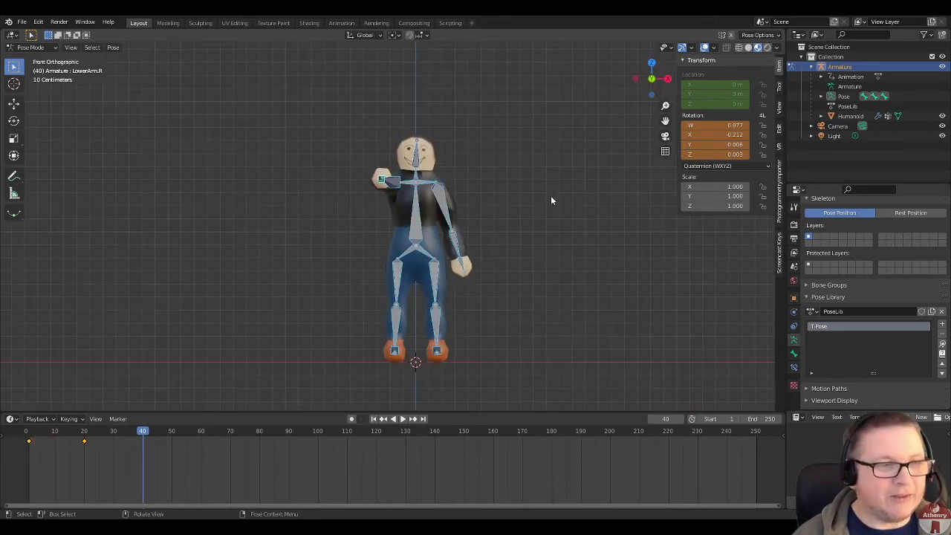
{"action": "key", "text": "i"}
{"action": "left_click", "coordinate": [485, 210]}
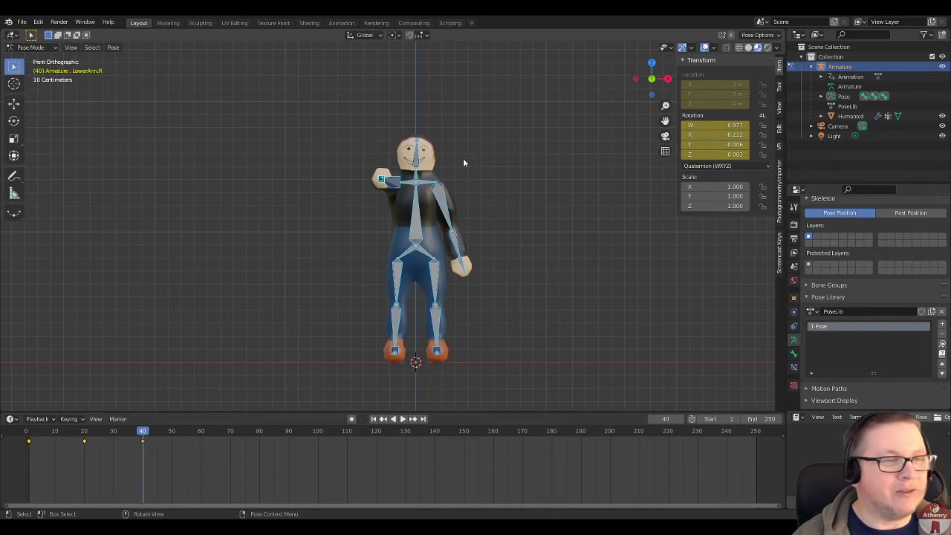
Step: Duplicate the arms-down keyframe from frame 1 to frame 60
{"action": "left_click", "coordinate": [30, 440]}
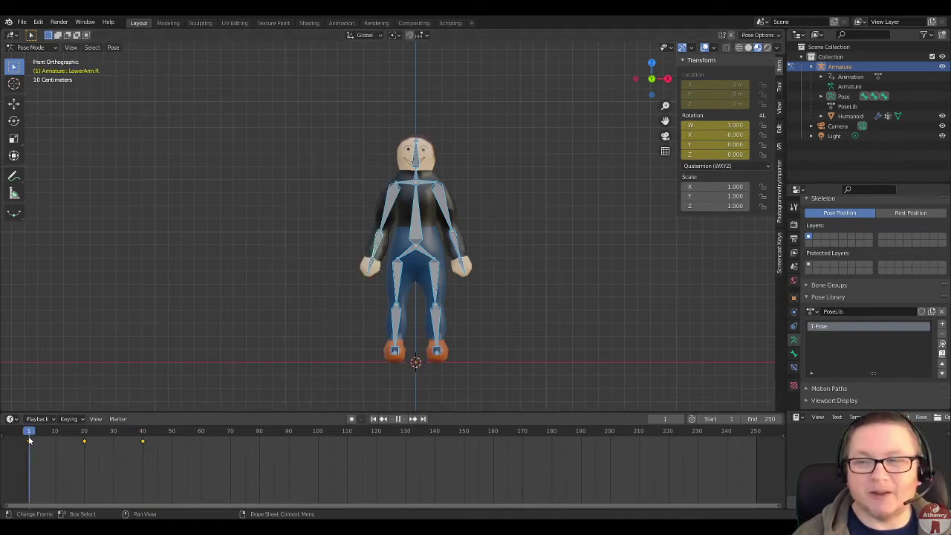
{"action": "left_click_drag", "start_coordinate": [30, 439], "coordinate": [200, 429]}
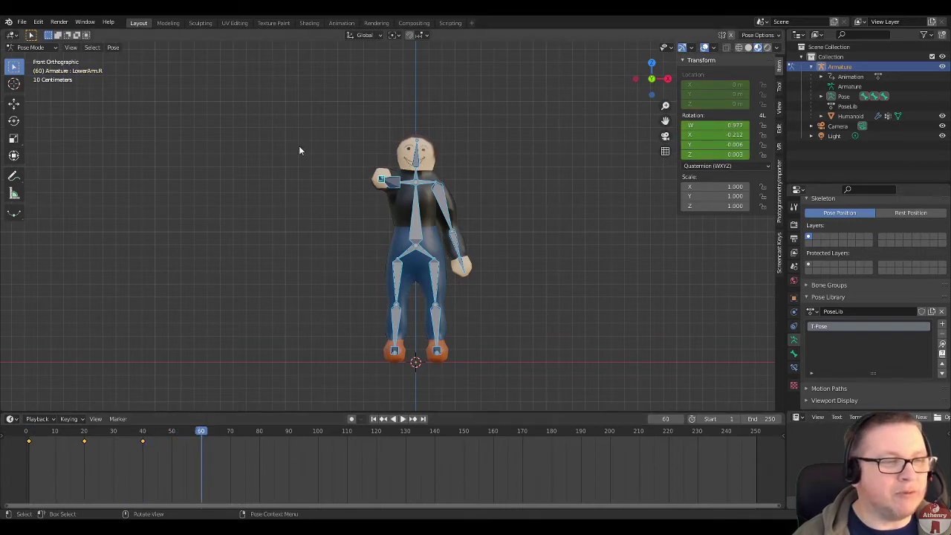
{"action": "scroll", "coordinate": [450, 195], "scroll_direction": "up", "scroll_amount": 1}
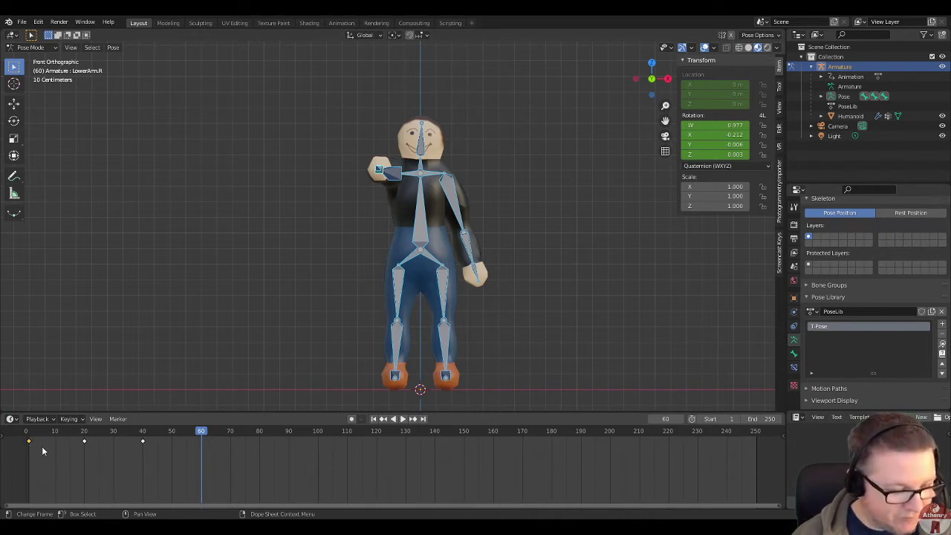
{"action": "key", "text": "g"}
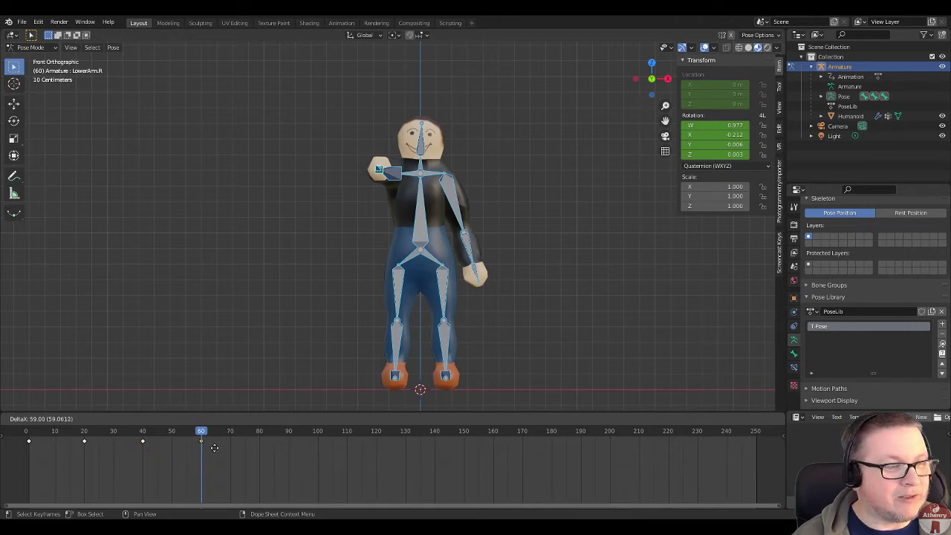
{"action": "left_click", "coordinate": [214, 447]}
Step: Scrub through the keyframed poses and play the animation from the start to review the arm movement
{"action": "left_click", "coordinate": [191, 435]}
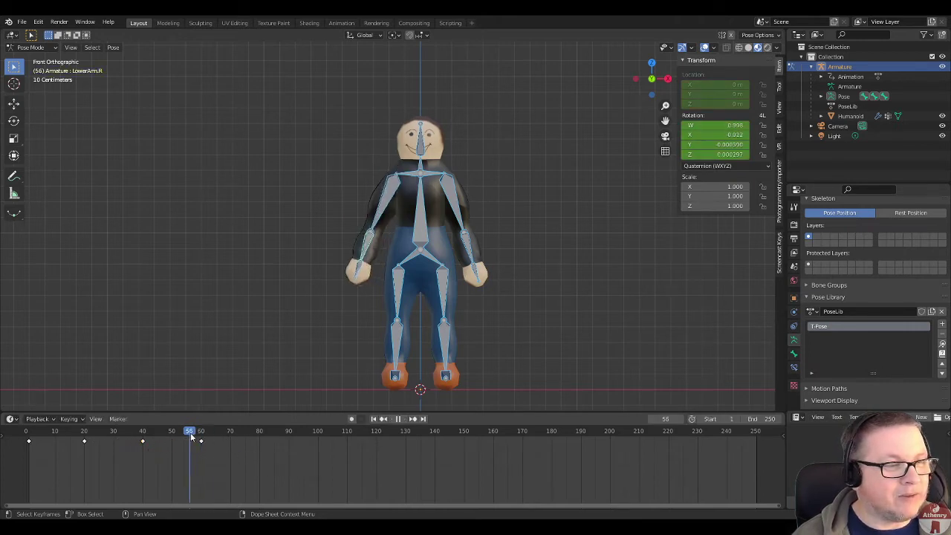
{"action": "left_click_drag", "start_coordinate": [190, 436], "coordinate": [32, 430]}
{"action": "key", "text": "space"}
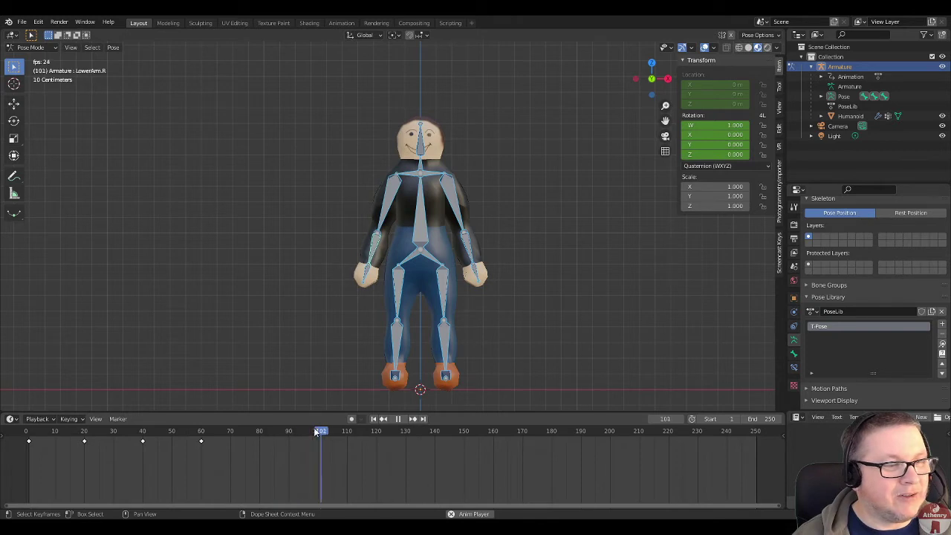
{"action": "key", "text": "shift+Left"}
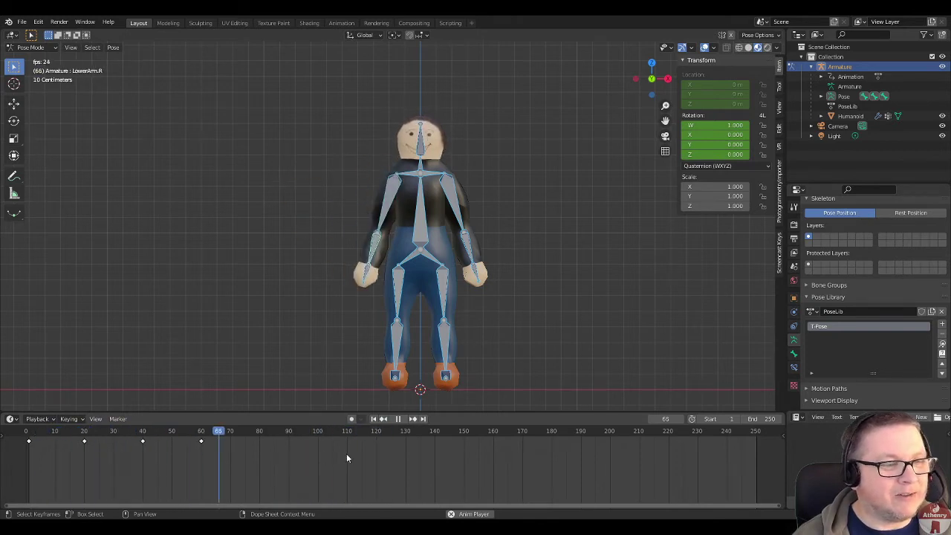
{"action": "key", "text": "space"}
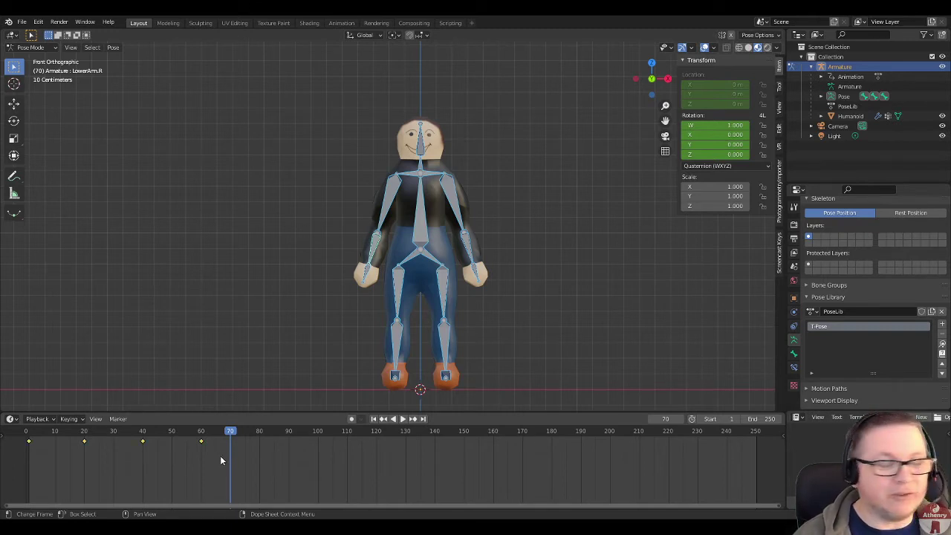
{"action": "left_click_drag", "start_coordinate": [218, 467], "coordinate": [65, 435]}
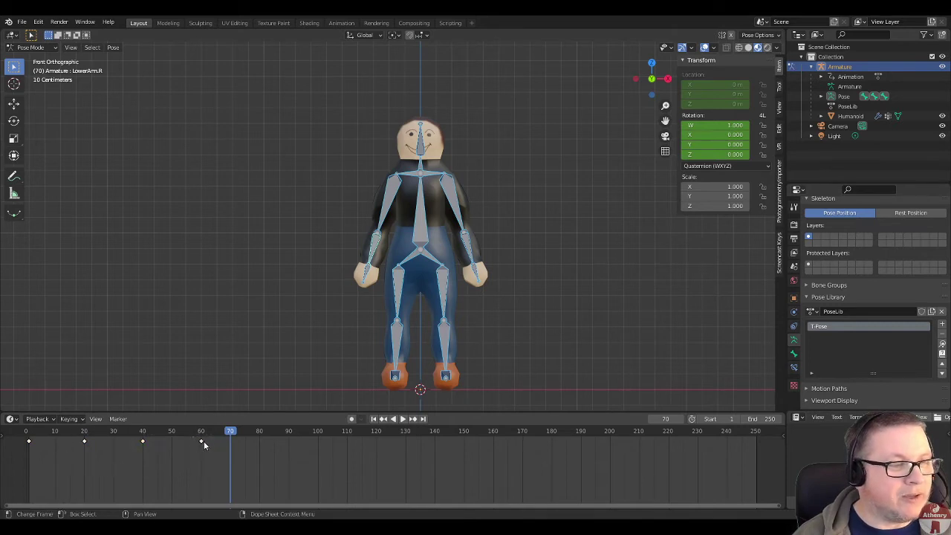
{"action": "left_click", "coordinate": [201, 441]}
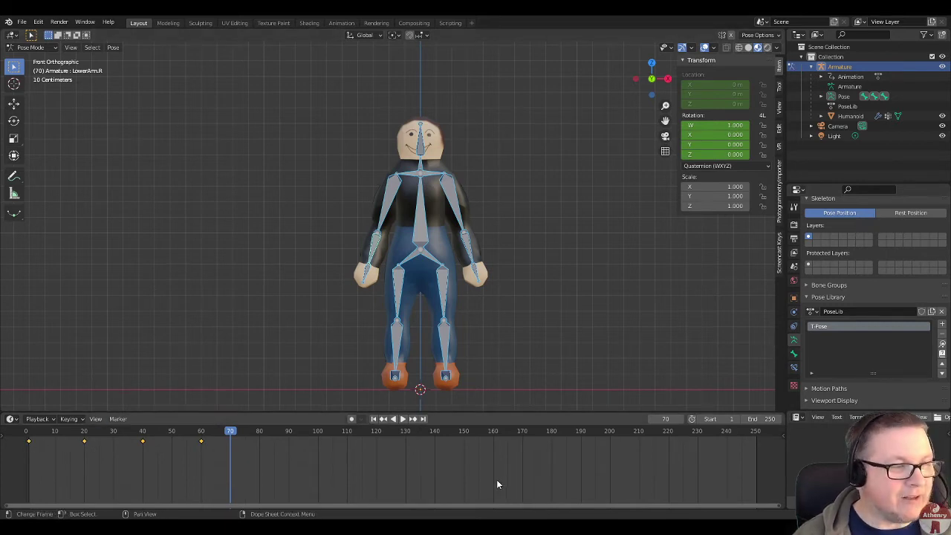
{"action": "key", "text": "s"}
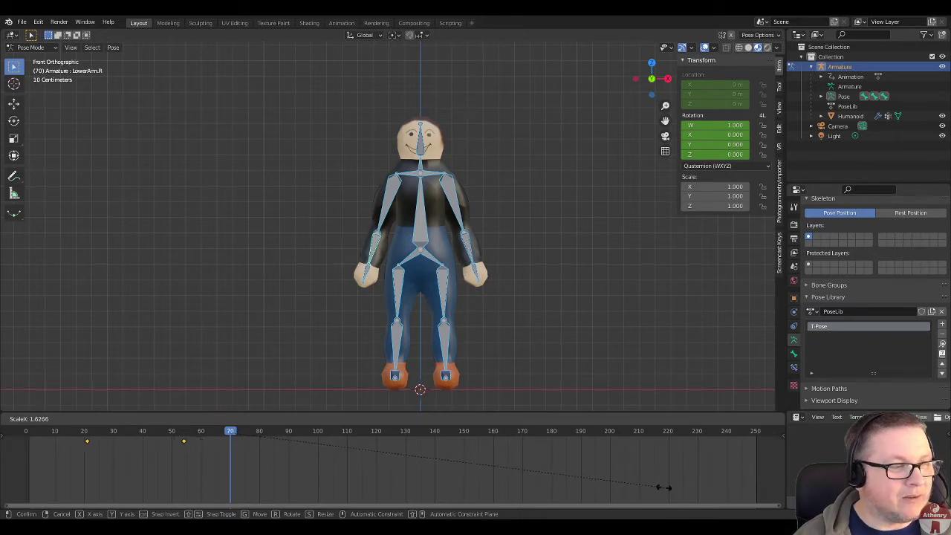
{"action": "key", "text": "Escape"}
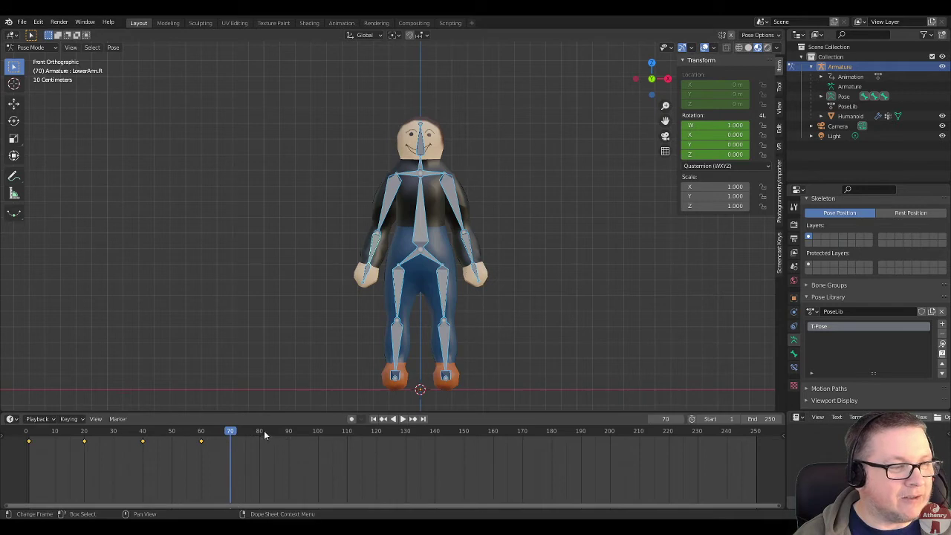
Step: Return to frame 1 and stretch all keyframes from there so the last one lands on frame 250
{"action": "left_click_drag", "start_coordinate": [201, 431], "coordinate": [31, 439]}
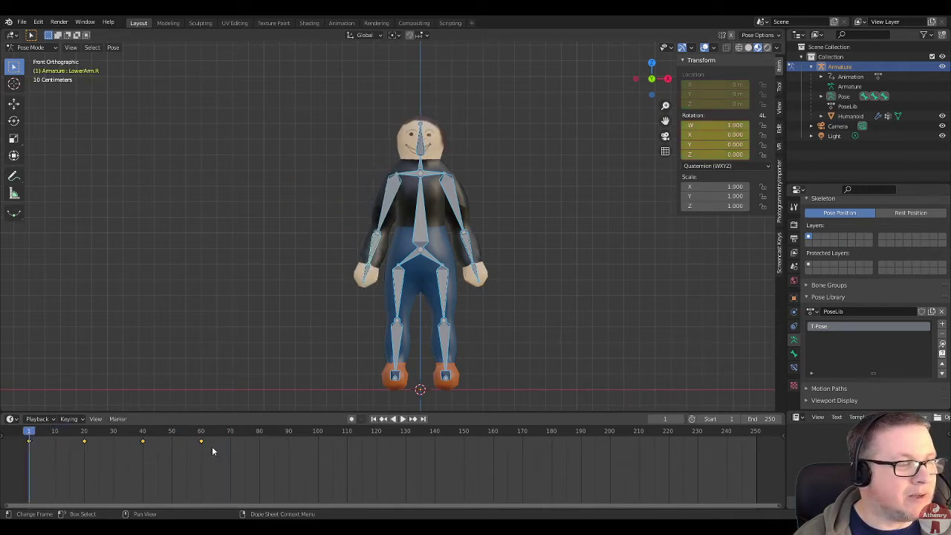
{"action": "left_click_drag", "start_coordinate": [274, 459], "coordinate": [17, 435]}
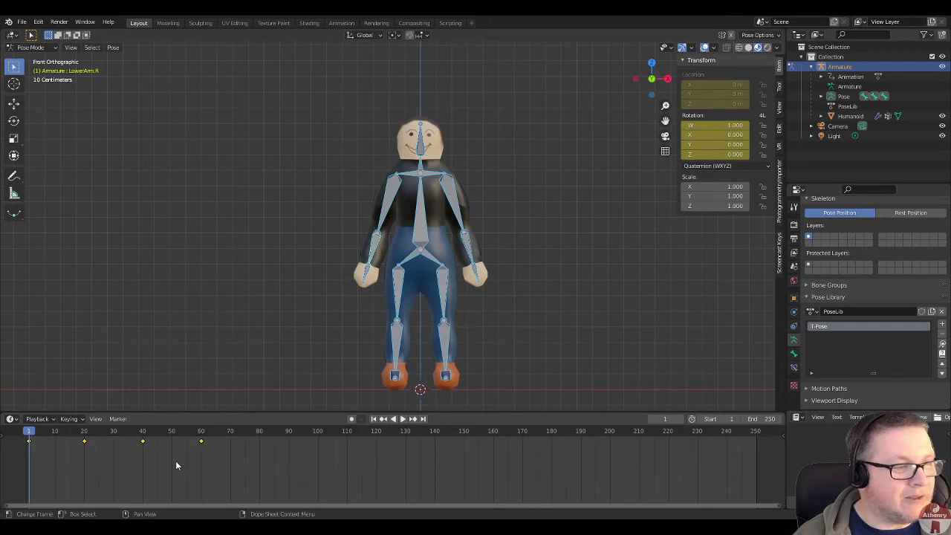
{"action": "key", "text": "s"}
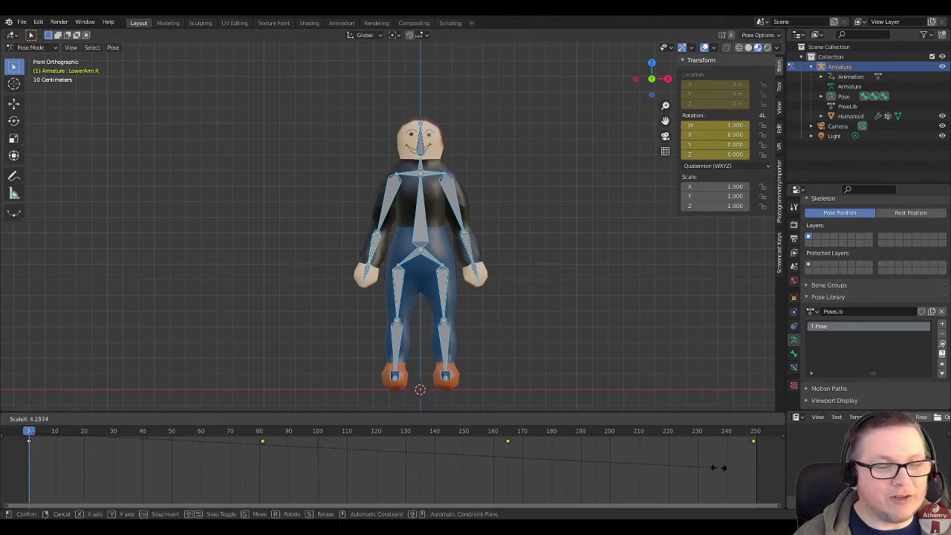
{"action": "left_click", "coordinate": [722, 467]}
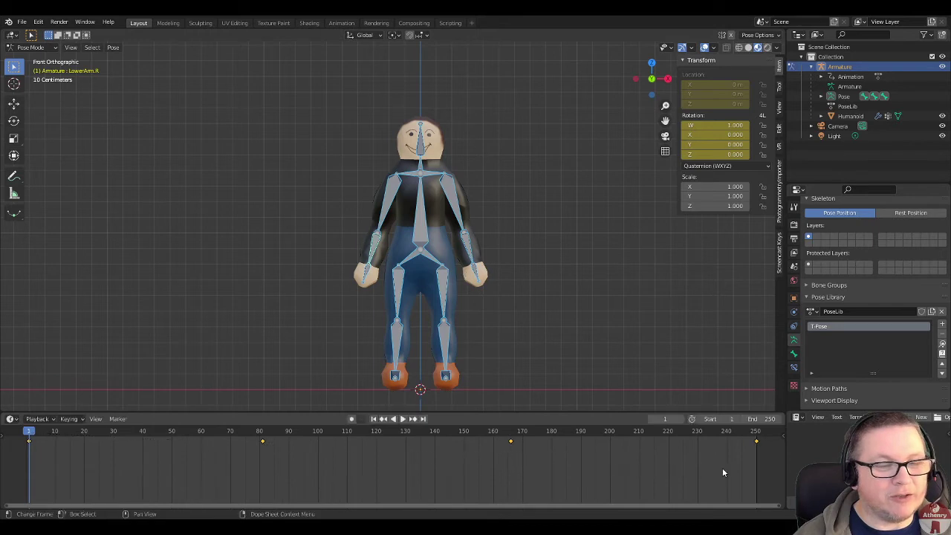
Step: Play the stretched animation briefly to check its speed, and return to the first frame
{"action": "left_click", "coordinate": [404, 419]}
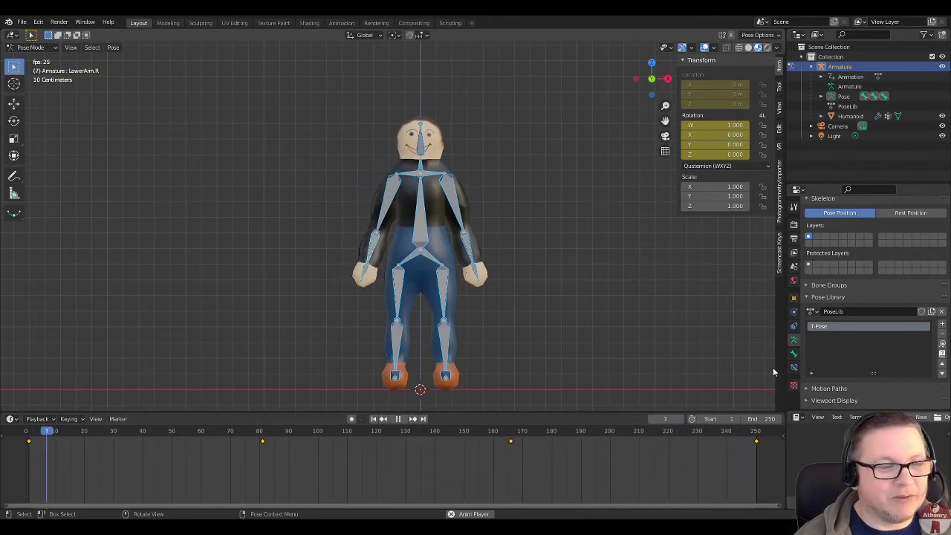
{"action": "left_click", "coordinate": [397, 418]}
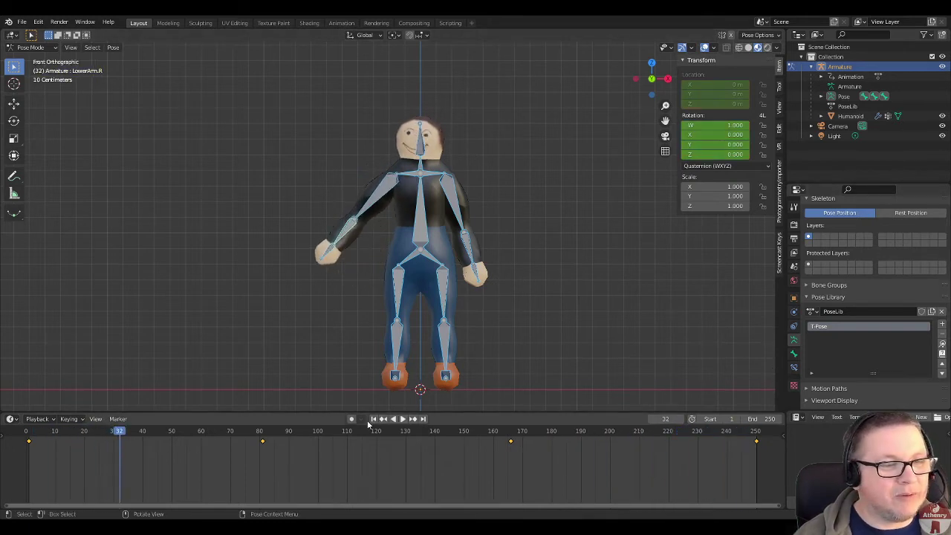
{"action": "left_click", "coordinate": [373, 418]}
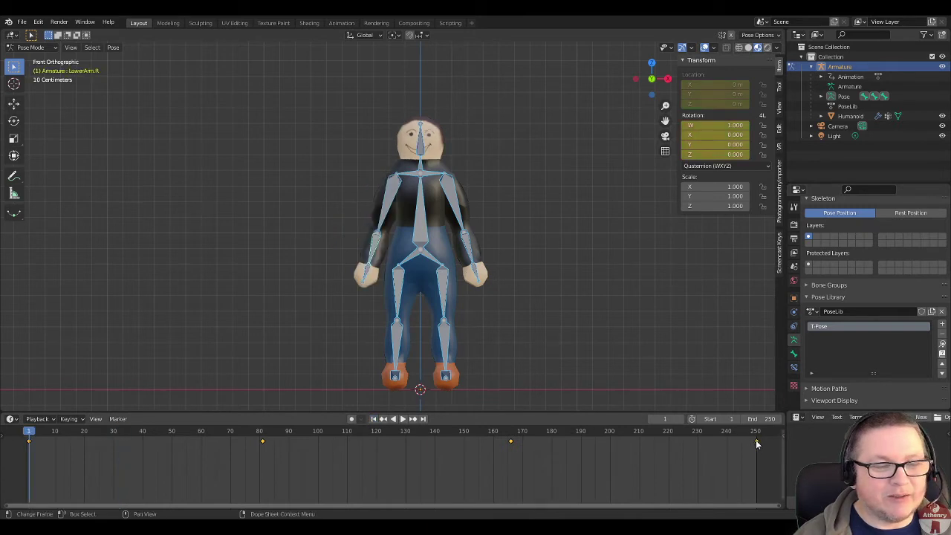
Step: Scale the keyframes down so the last one lands on frame 200, and set the scene's end frame to 200
{"action": "key", "text": "s"}
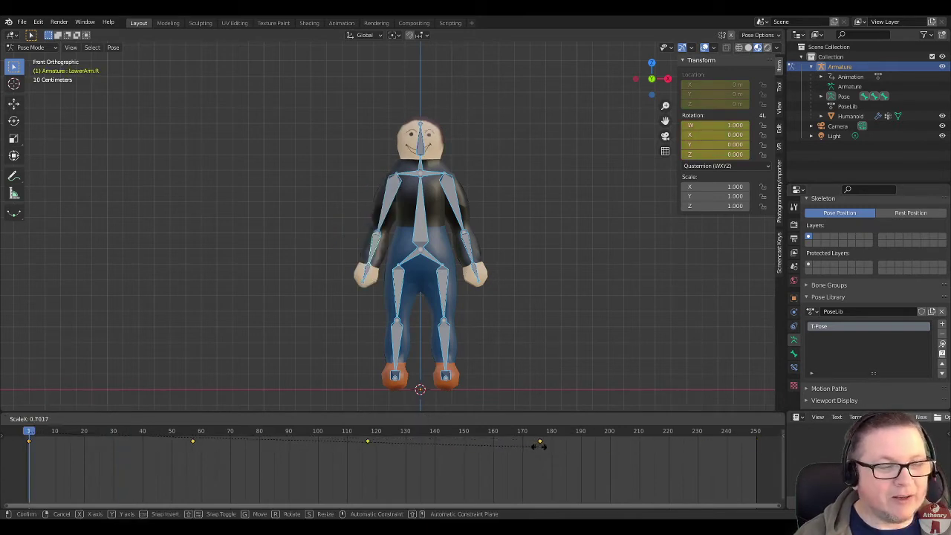
{"action": "left_click", "coordinate": [610, 448]}
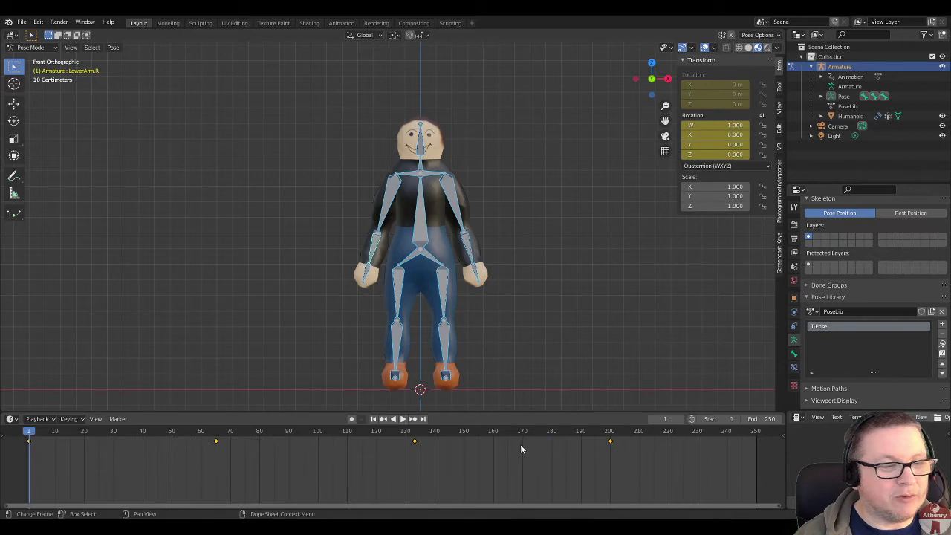
{"action": "left_click", "coordinate": [758, 420]}
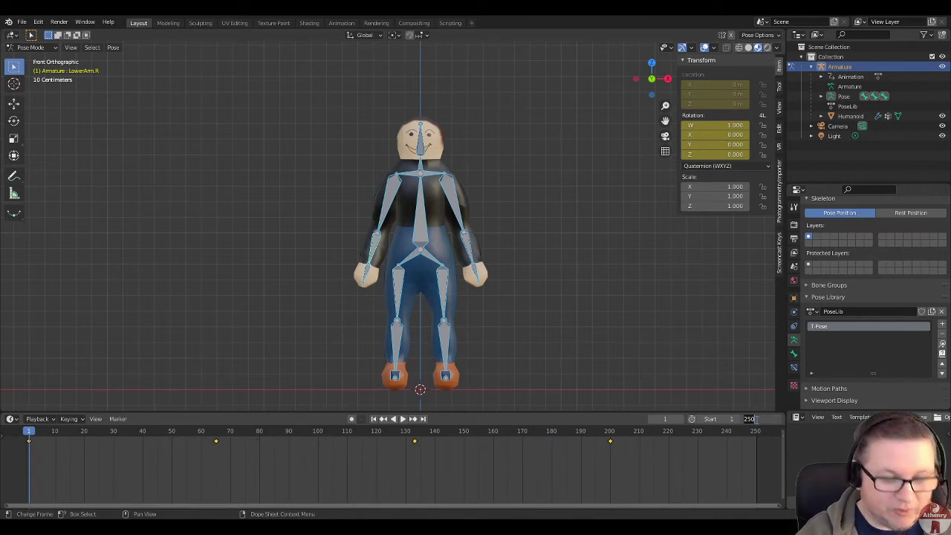
{"action": "type", "text": "2"}
{"action": "key", "text": "Return"}
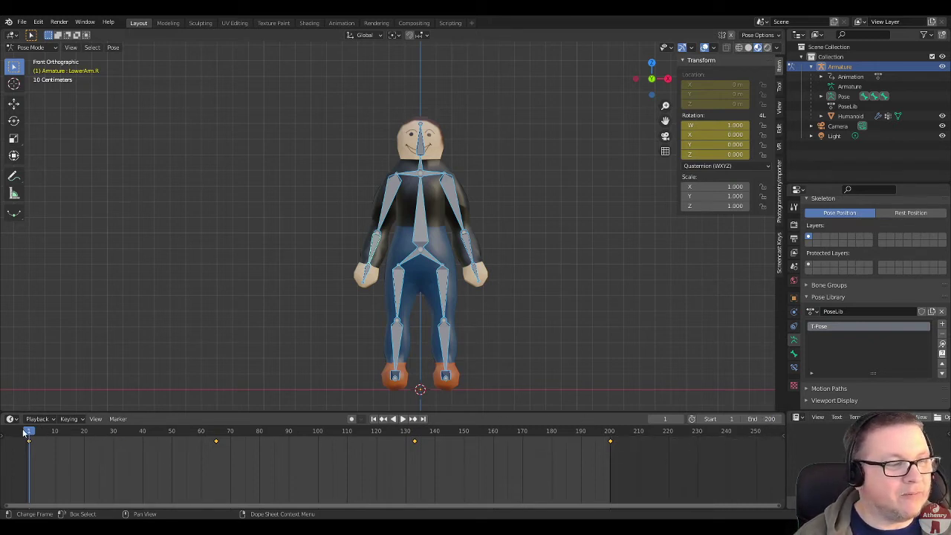
Step: Scrub the retimed animation from frame 1 to frame 200 and hide the armature in the viewport
{"action": "left_click_drag", "start_coordinate": [30, 433], "coordinate": [610, 422]}
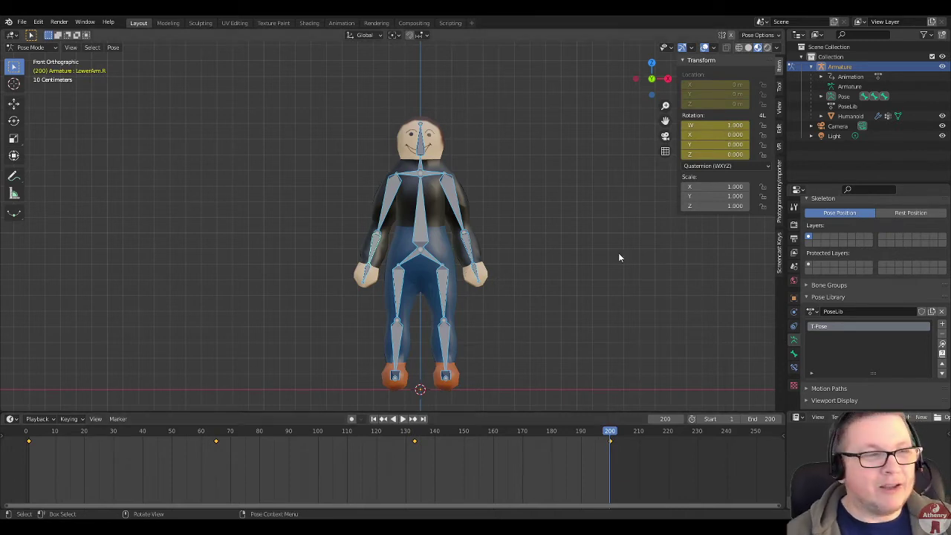
{"action": "scroll", "coordinate": [525, 208], "scroll_direction": "down", "scroll_amount": 2}
{"action": "middle_click_drag", "start_coordinate": [525, 208], "coordinate": [522, 237]}
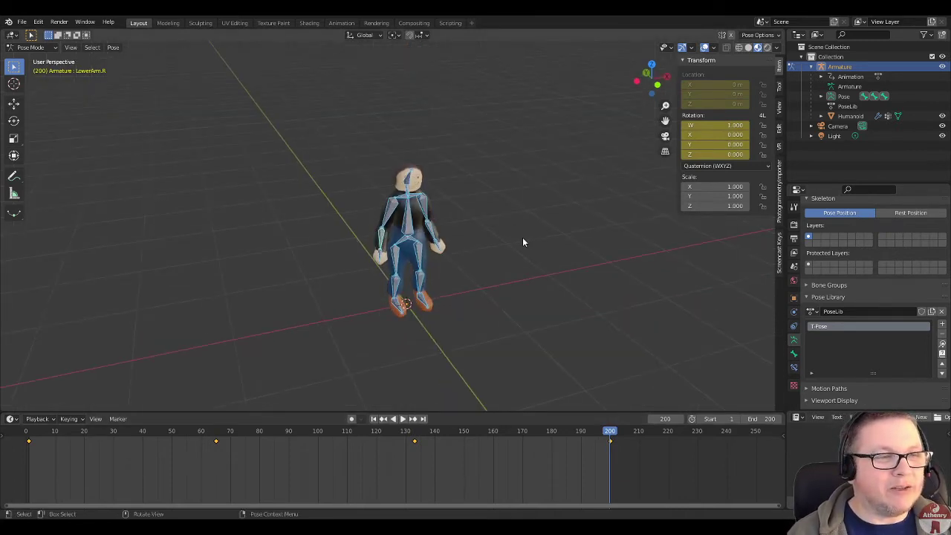
{"action": "key", "text": "ctrl+Tab"}
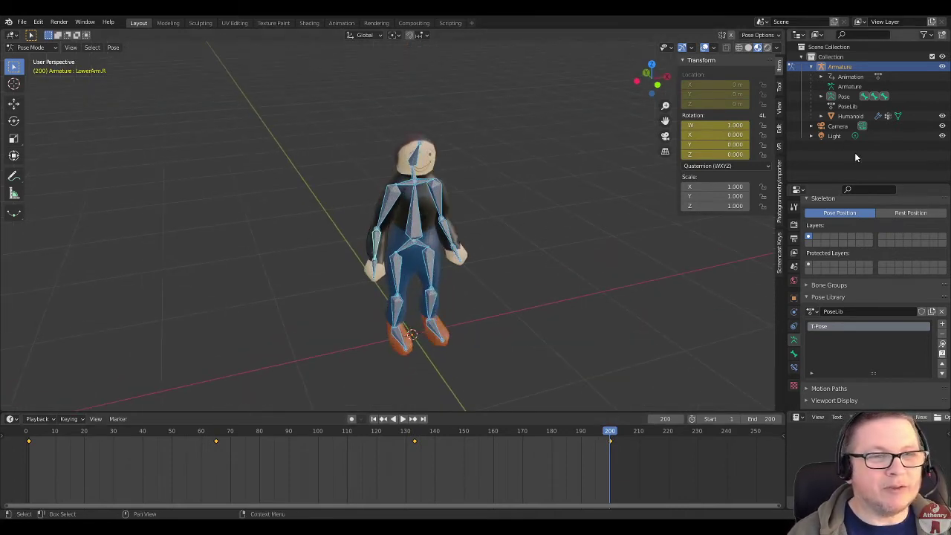
{"action": "left_click", "coordinate": [943, 67]}
Step: Examine the arm movement on the bare Humanoid mesh by scrubbing the animation back to the start and forward to frame 151
{"action": "scroll", "coordinate": [523, 255], "scroll_direction": "up", "scroll_amount": 3}
{"action": "middle_click_drag", "start_coordinate": [522, 254], "coordinate": [472, 262]}
{"action": "scroll", "coordinate": [471, 262], "scroll_direction": "down", "scroll_amount": 3}
{"action": "middle_click_drag", "start_coordinate": [360, 438], "coordinate": [417, 446]}
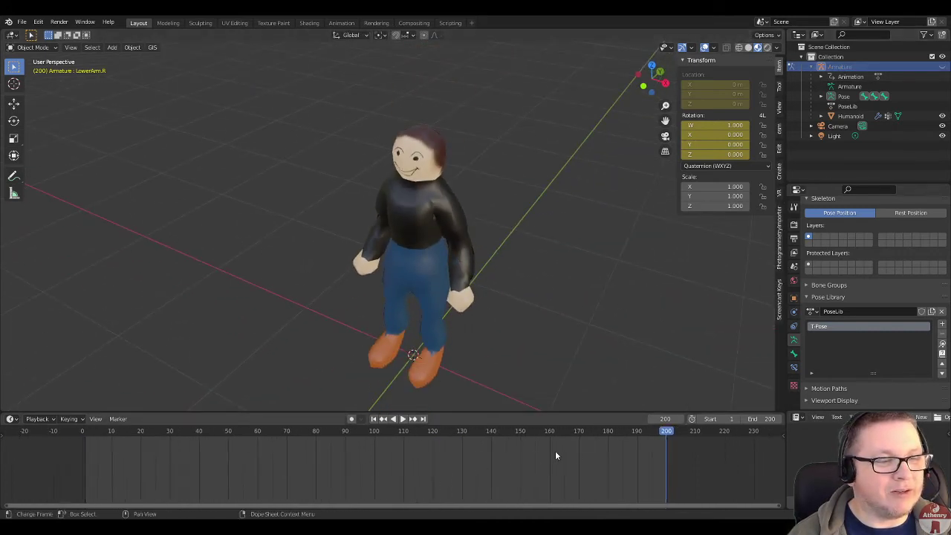
{"action": "left_click_drag", "start_coordinate": [645, 431], "coordinate": [135, 431]}
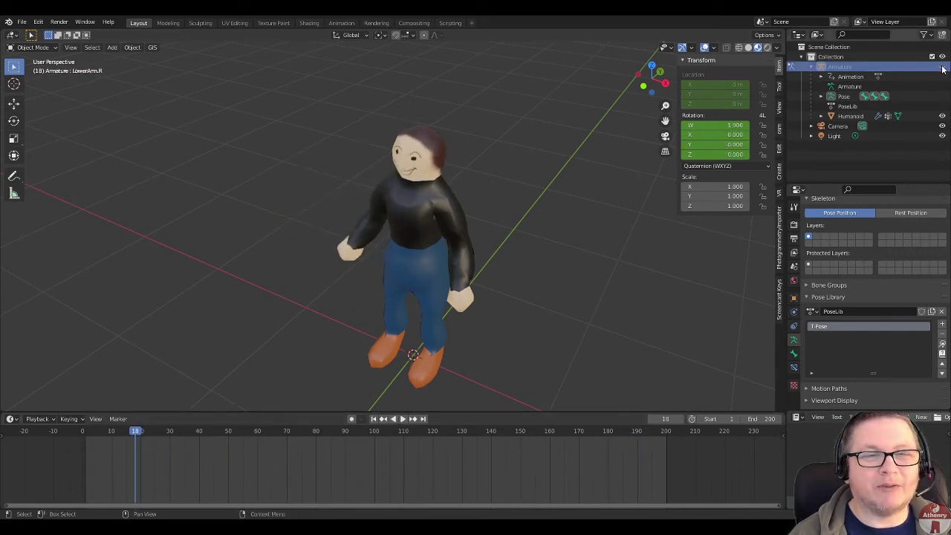
{"action": "key", "text": "ctrl+shift+space"}
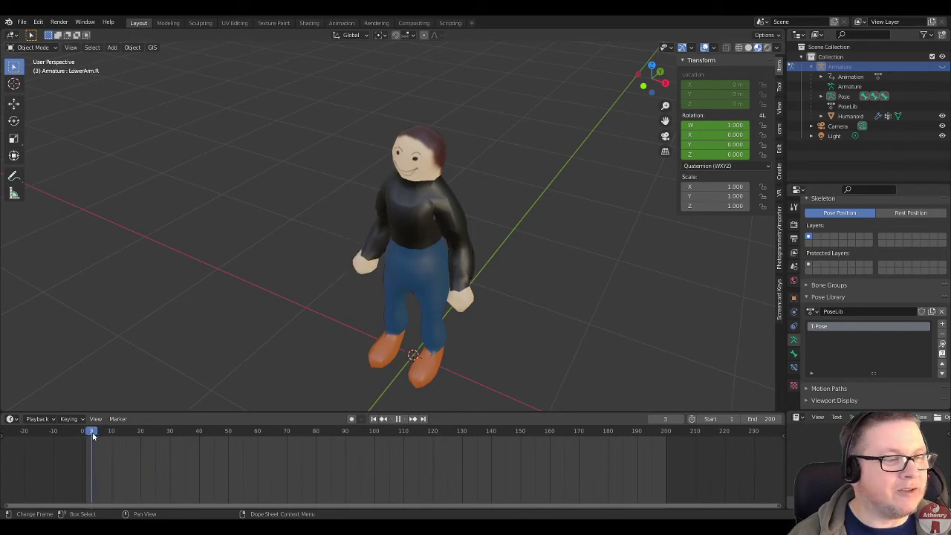
{"action": "left_click_drag", "start_coordinate": [93, 436], "coordinate": [523, 432]}
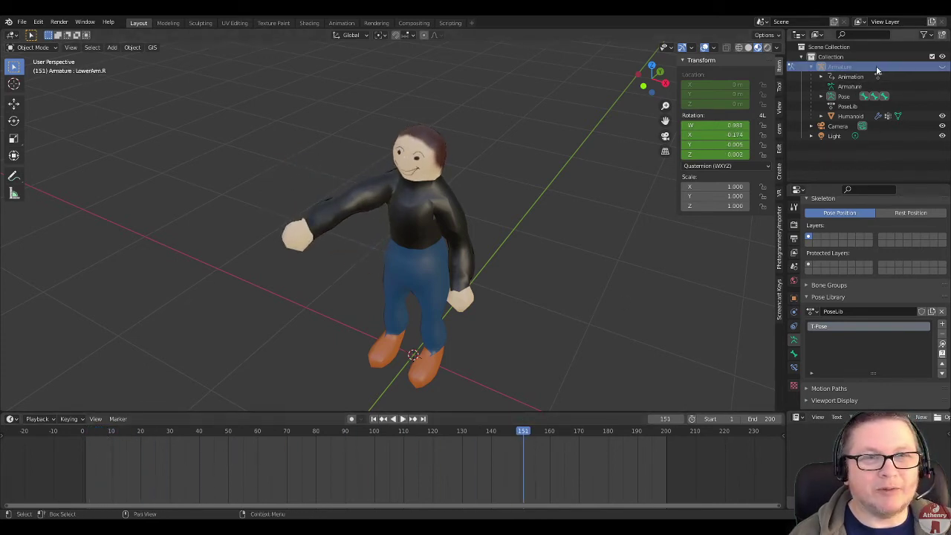
Step: Unhide the armature to switch it to Object Mode with nothing selected, and hide it again
{"action": "left_click", "coordinate": [941, 66]}
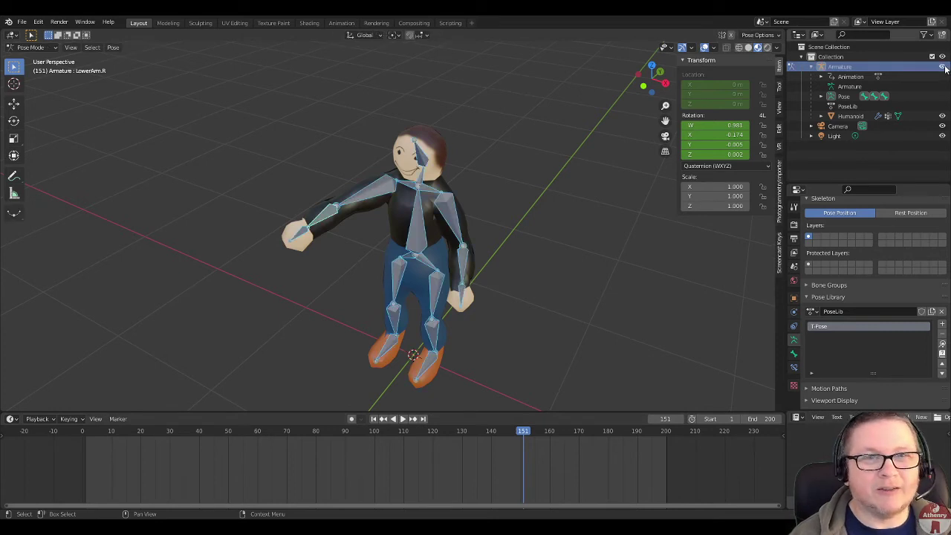
{"action": "key", "text": "alt+a"}
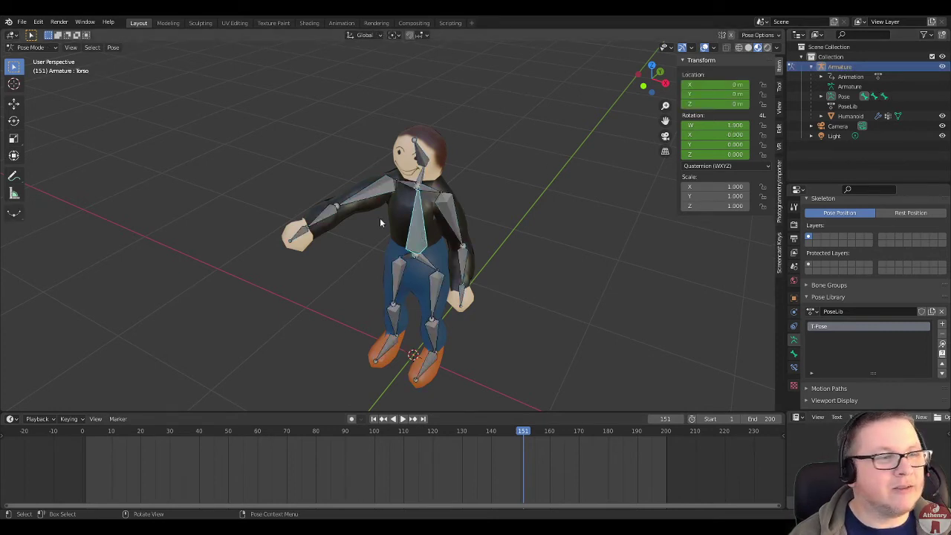
{"action": "left_click", "coordinate": [31, 48]}
{"action": "left_click", "coordinate": [34, 61]}
{"action": "left_click", "coordinate": [489, 165]}
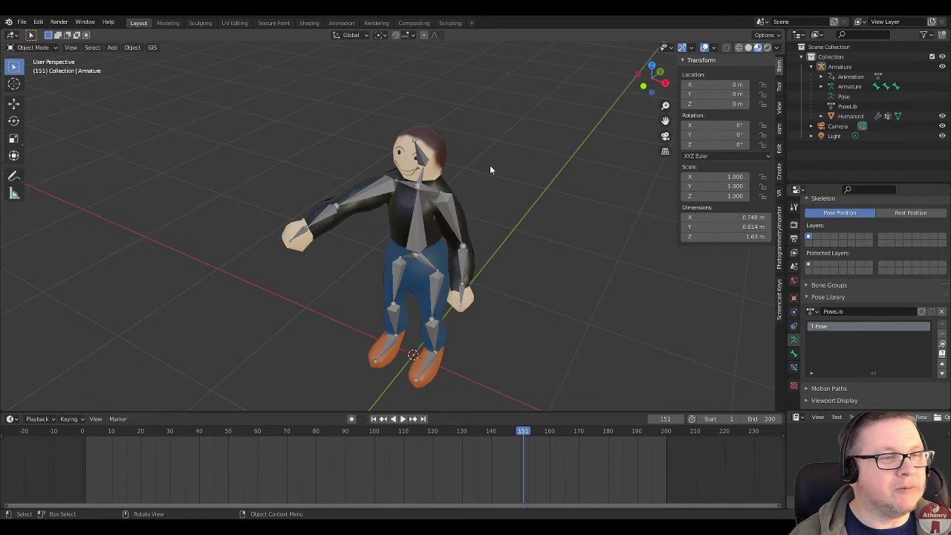
{"action": "left_click", "coordinate": [942, 66]}
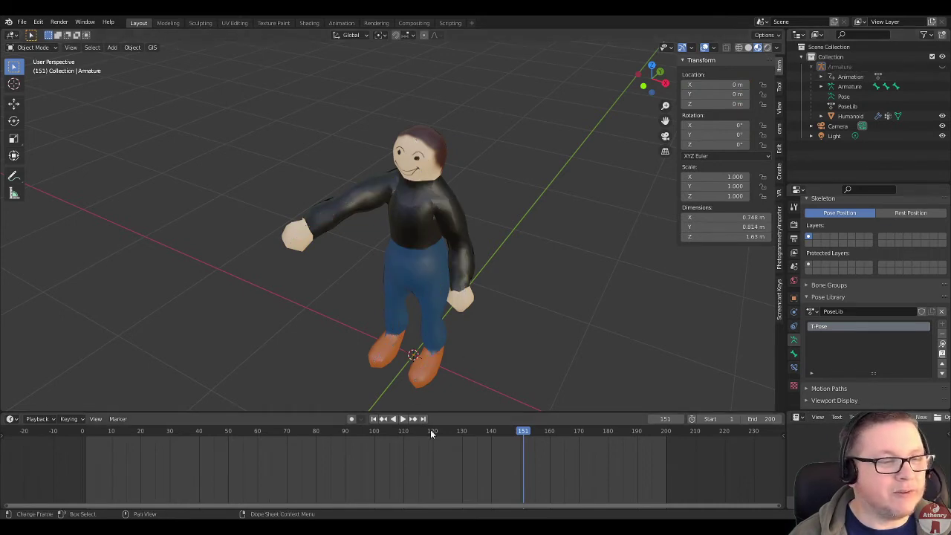
Step: Scrub the animation back to frame 1 and delete the Camera from the scene
{"action": "left_click_drag", "start_coordinate": [522, 433], "coordinate": [85, 407]}
{"action": "scroll", "coordinate": [630, 299], "scroll_direction": "down", "scroll_amount": 1}
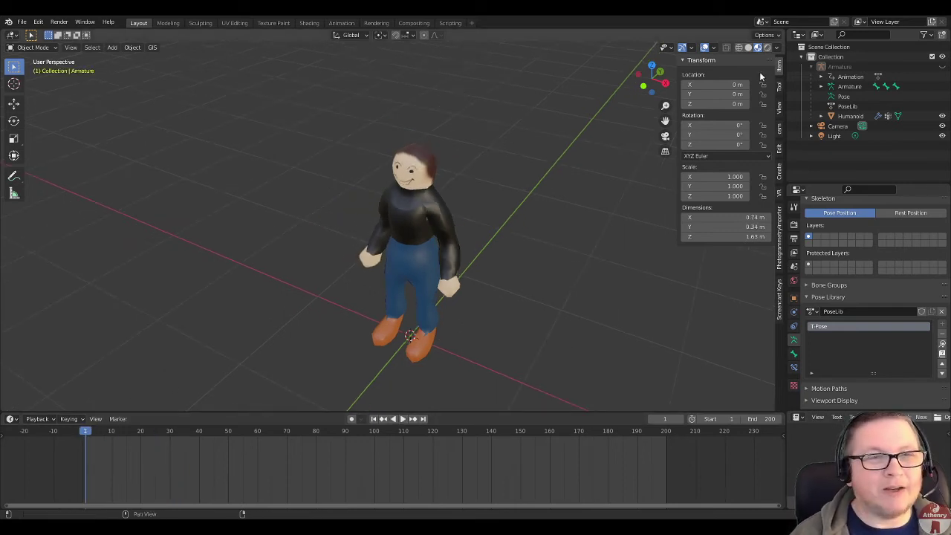
{"action": "left_click", "coordinate": [838, 126]}
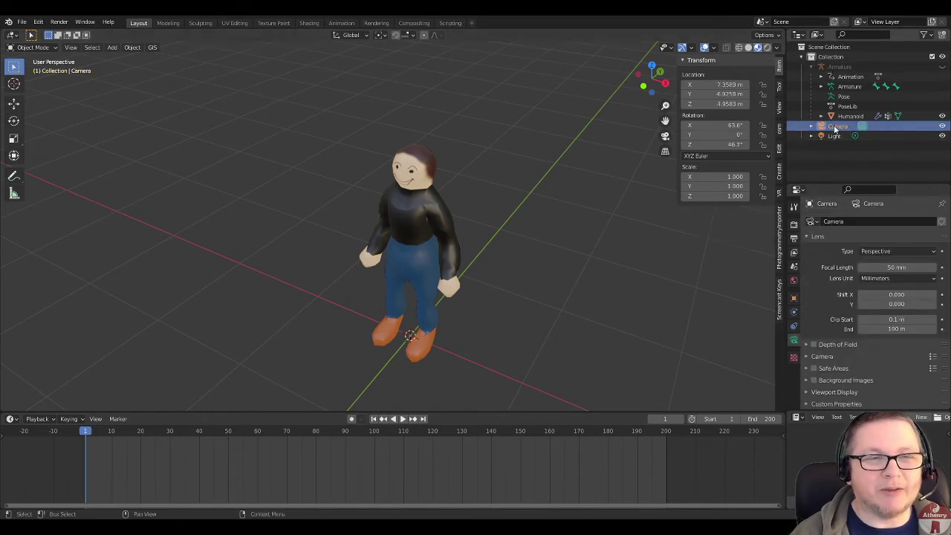
{"action": "key", "text": "Delete"}
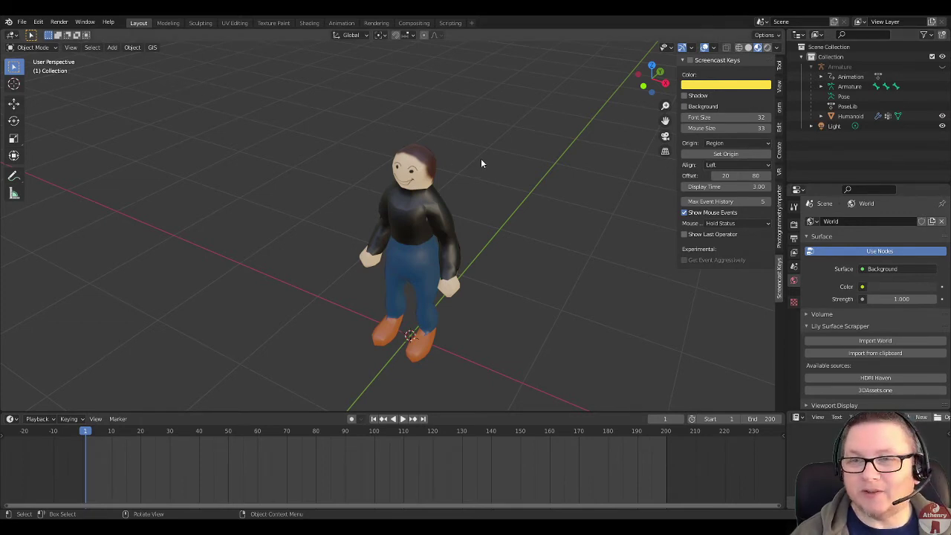
Step: Add a new workspace based on the General Layout template
{"action": "scroll", "coordinate": [481, 160], "scroll_direction": "down", "scroll_amount": 2}
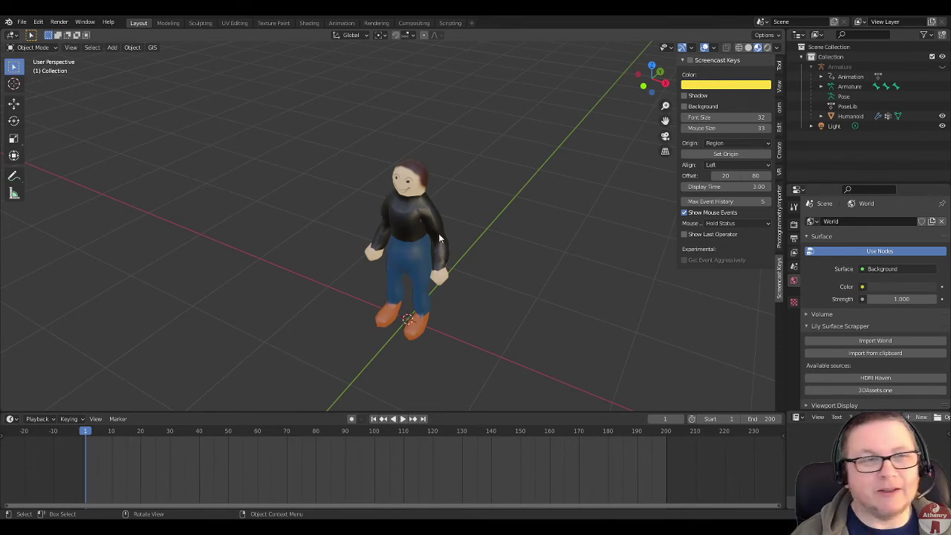
{"action": "left_click", "coordinate": [474, 24]}
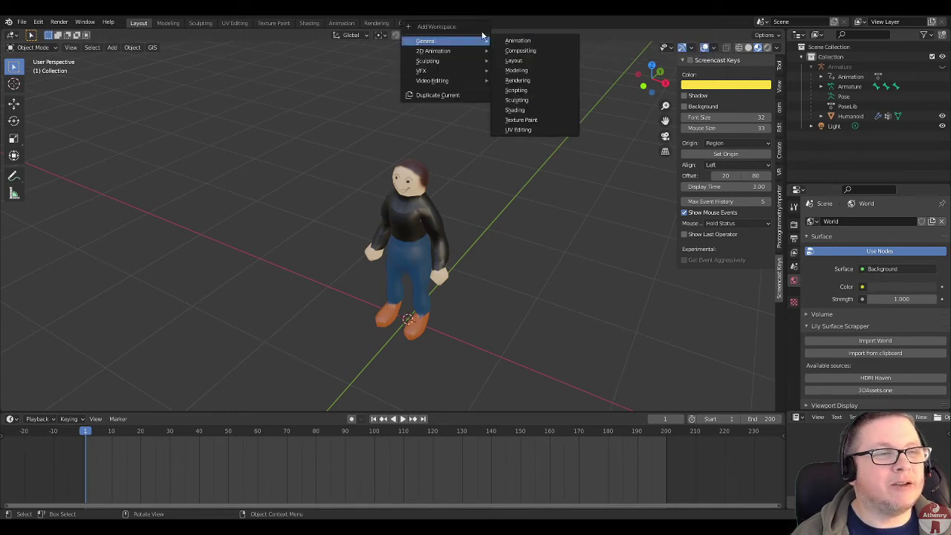
{"action": "left_click", "coordinate": [472, 25]}
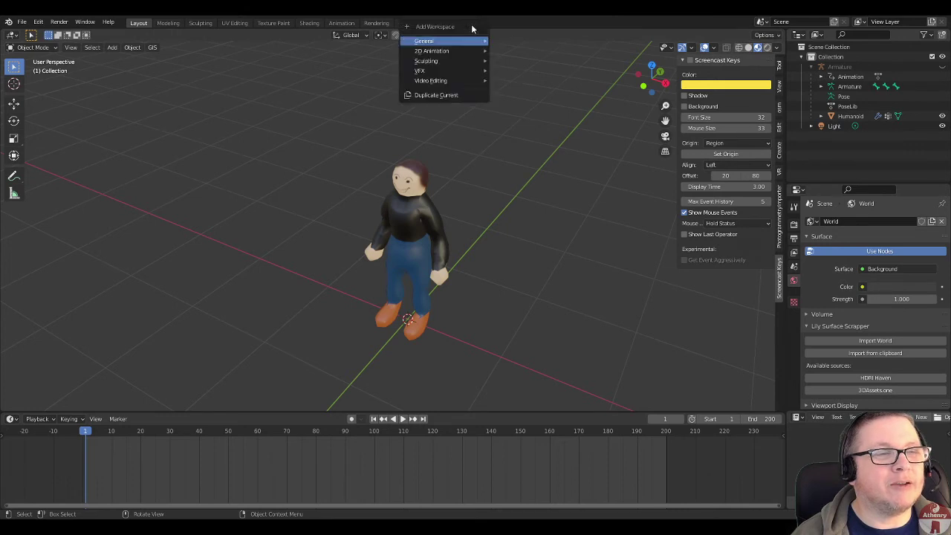
{"action": "mouse_move", "coordinate": [468, 42]}
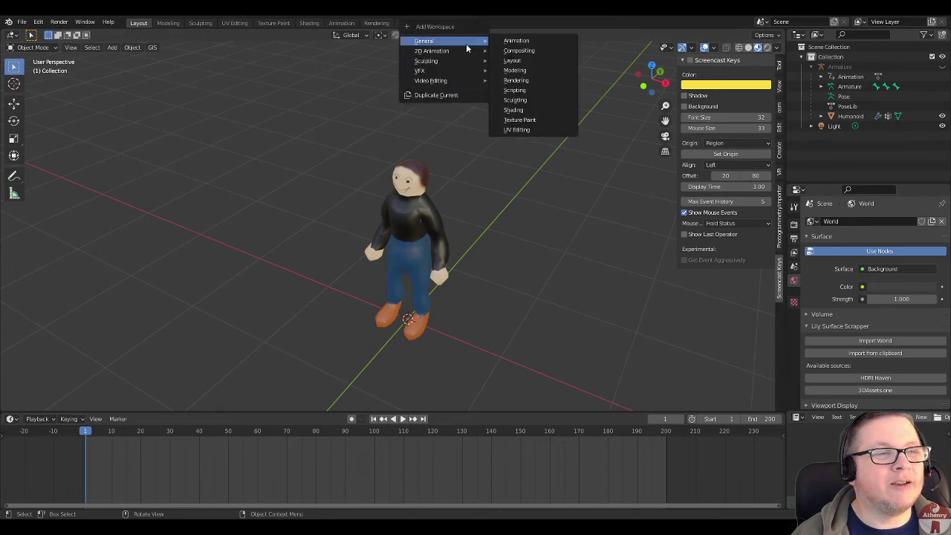
{"action": "left_click", "coordinate": [513, 60]}
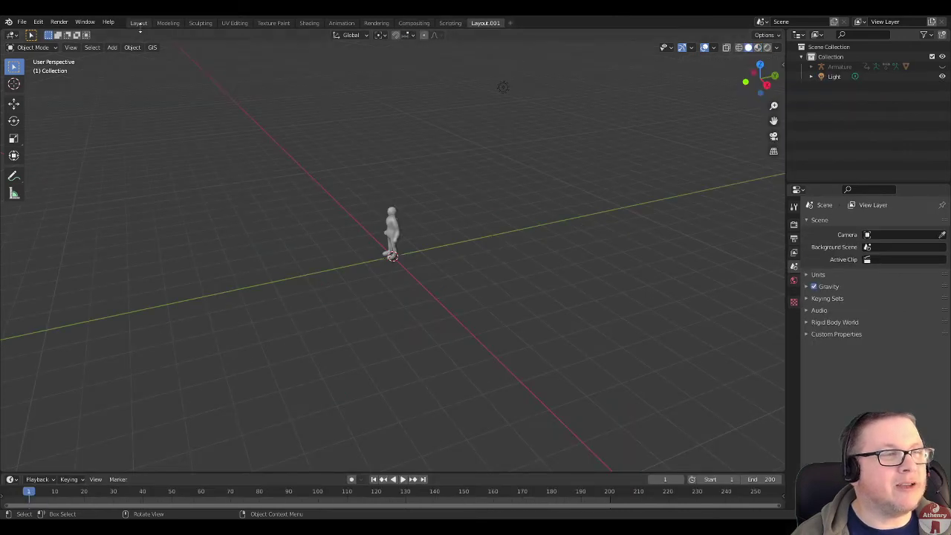
Step: Rename the new workspace Camera and split its 3D viewport into two side-by-side views
{"action": "left_click", "coordinate": [139, 23]}
{"action": "left_click", "coordinate": [482, 23]}
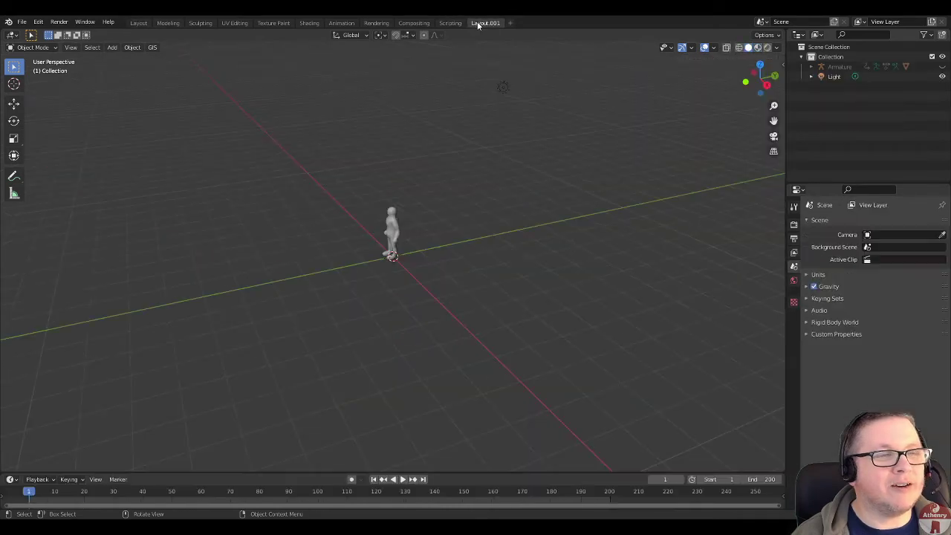
{"action": "double_click", "coordinate": [481, 23]}
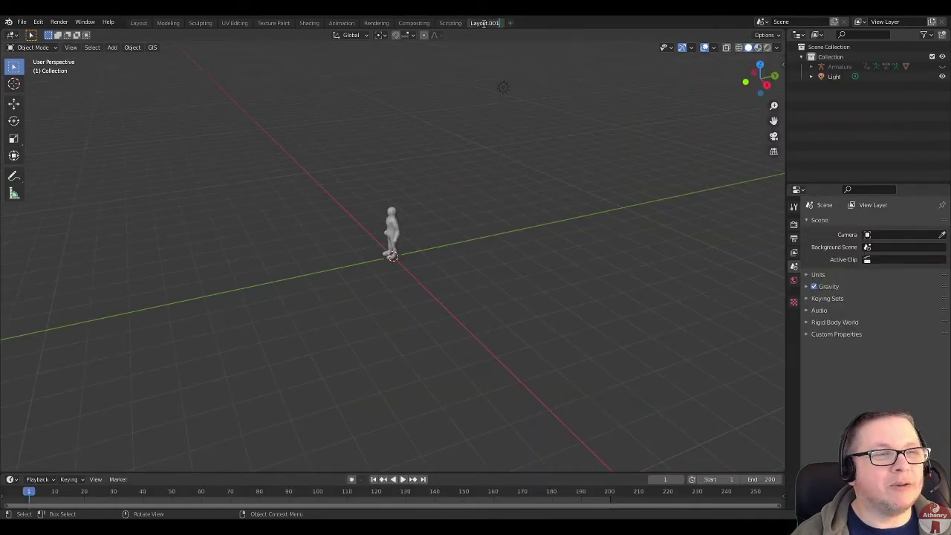
{"action": "type", "text": "Camera"}
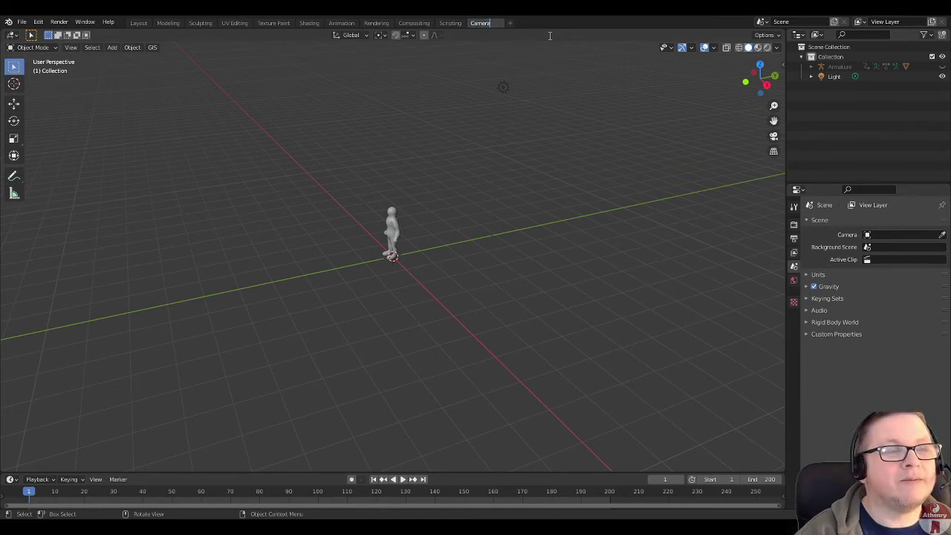
{"action": "key", "text": "Return"}
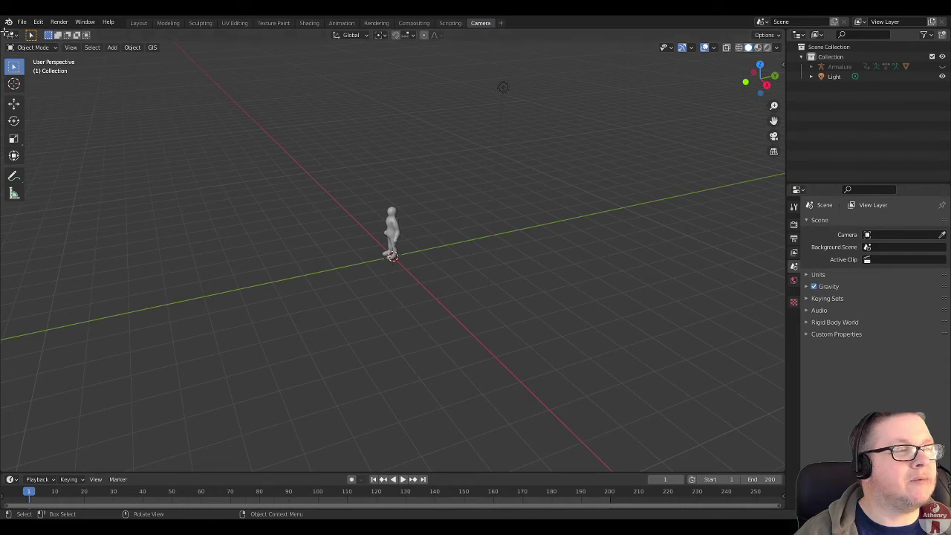
{"action": "left_click_drag", "start_coordinate": [4, 32], "coordinate": [417, 66]}
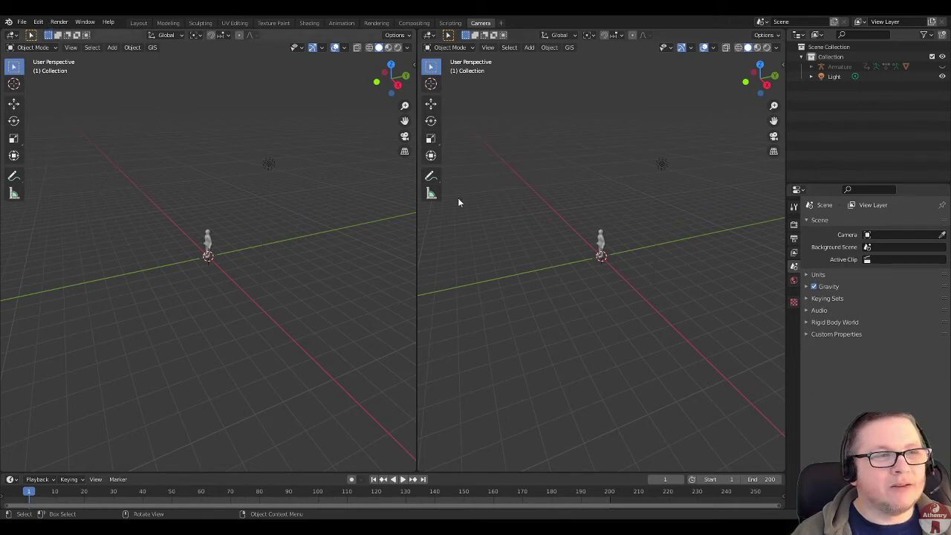
Step: Open the program's Preferences
{"action": "left_click", "coordinate": [40, 23]}
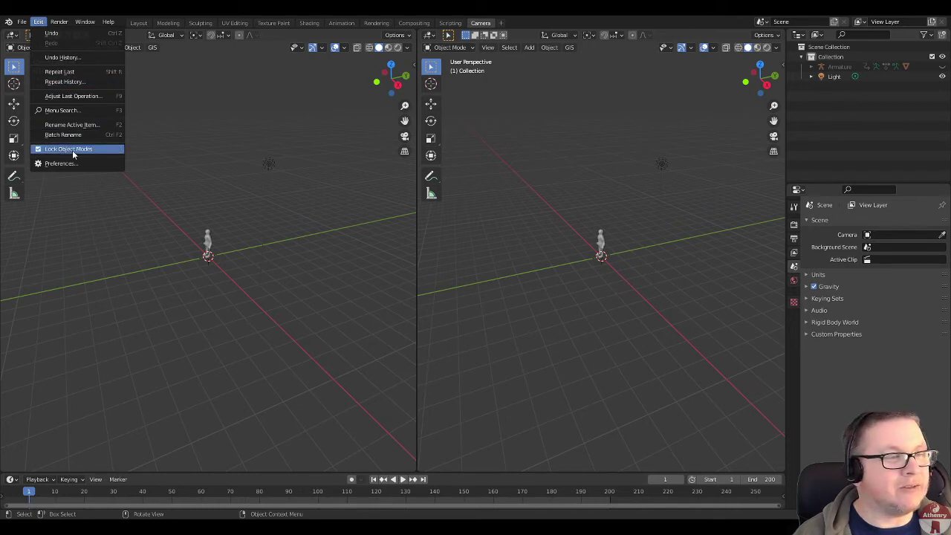
{"action": "left_click", "coordinate": [39, 21]}
{"action": "left_click", "coordinate": [39, 21]}
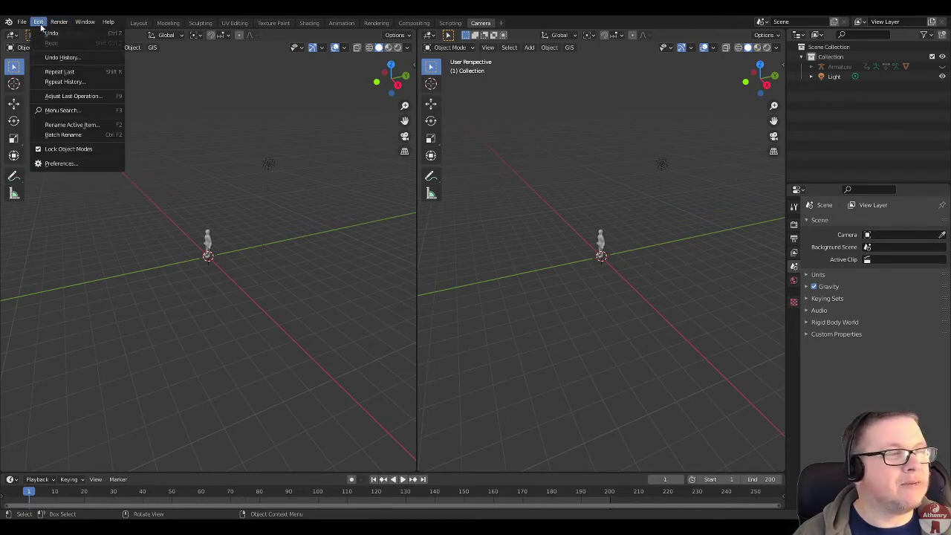
{"action": "left_click", "coordinate": [67, 165]}
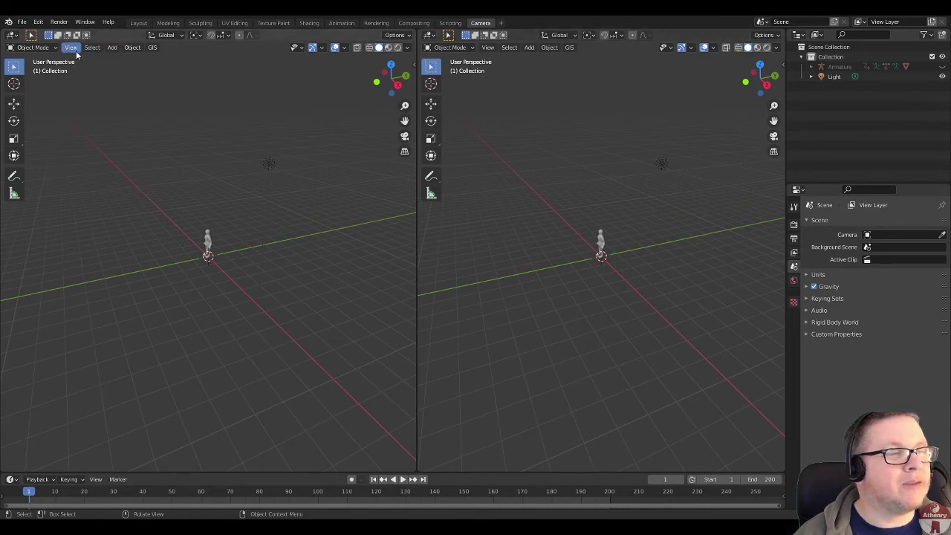
Step: Add a Dolly Camera Rig to the scene and look through its camera in the second viewport
{"action": "left_click", "coordinate": [115, 48]}
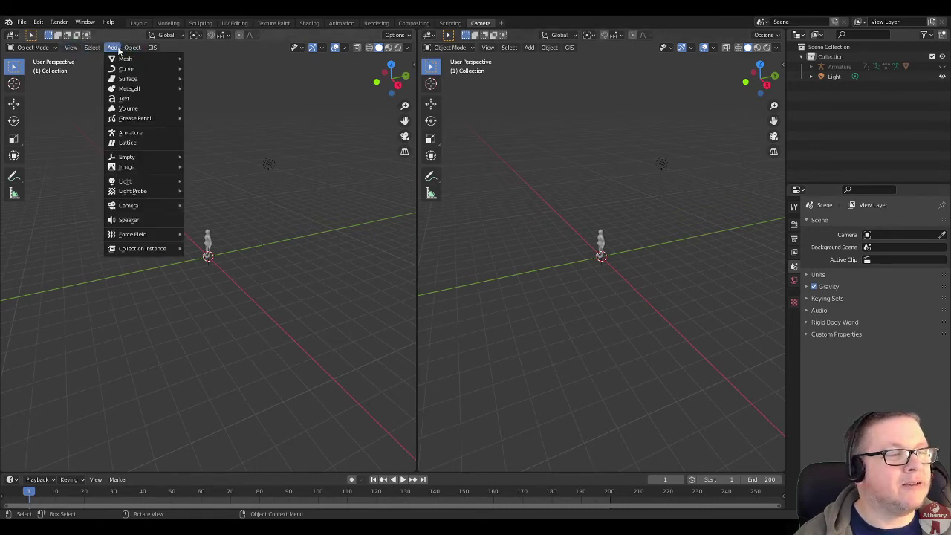
{"action": "mouse_move", "coordinate": [148, 205]}
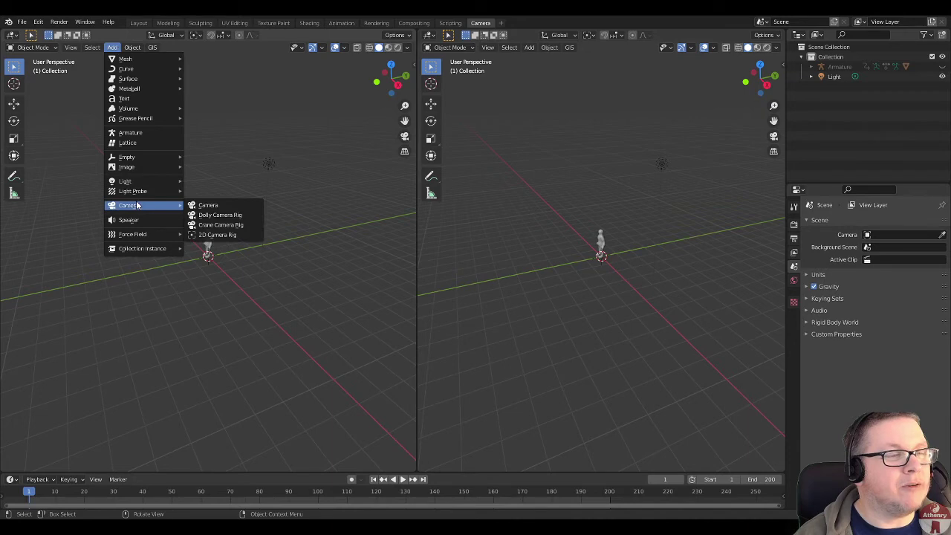
{"action": "left_click", "coordinate": [232, 219]}
{"action": "scroll", "coordinate": [232, 217], "scroll_direction": "up", "scroll_amount": 5}
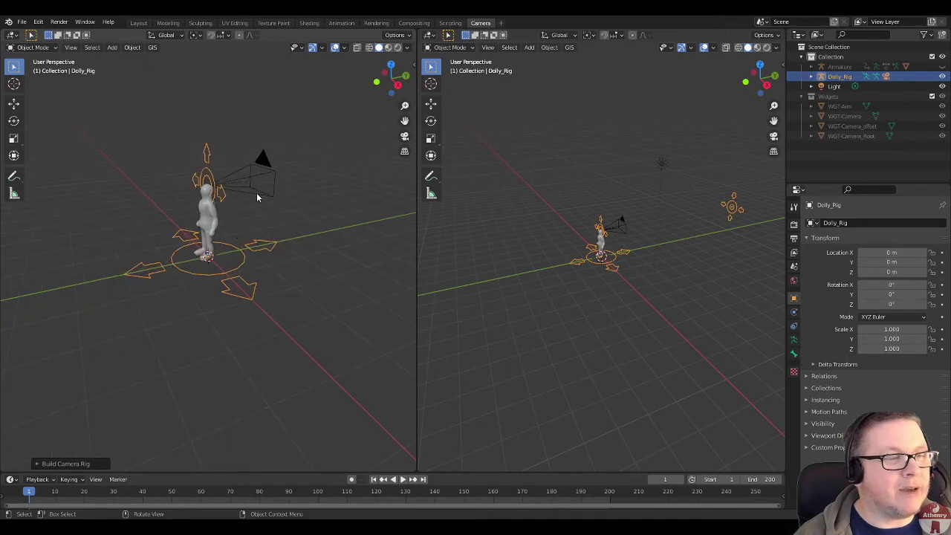
{"action": "scroll", "coordinate": [249, 223], "scroll_direction": "down", "scroll_amount": 4}
{"action": "scroll", "coordinate": [392, 192], "scroll_direction": "down", "scroll_amount": 2}
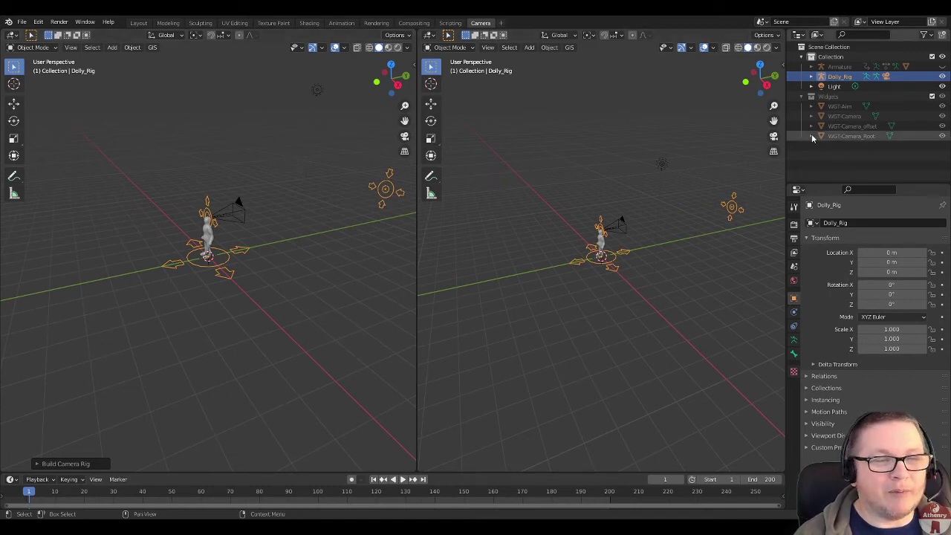
{"action": "left_click", "coordinate": [774, 138]}
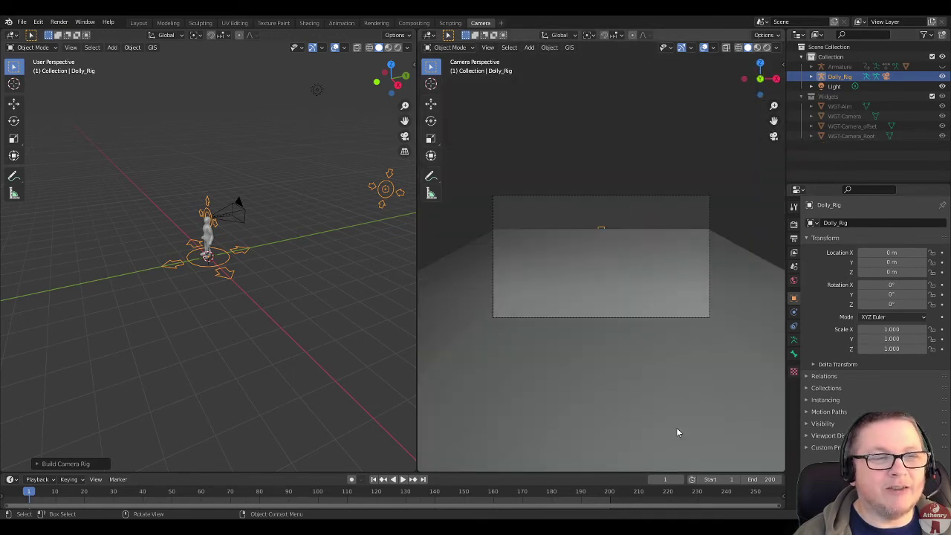
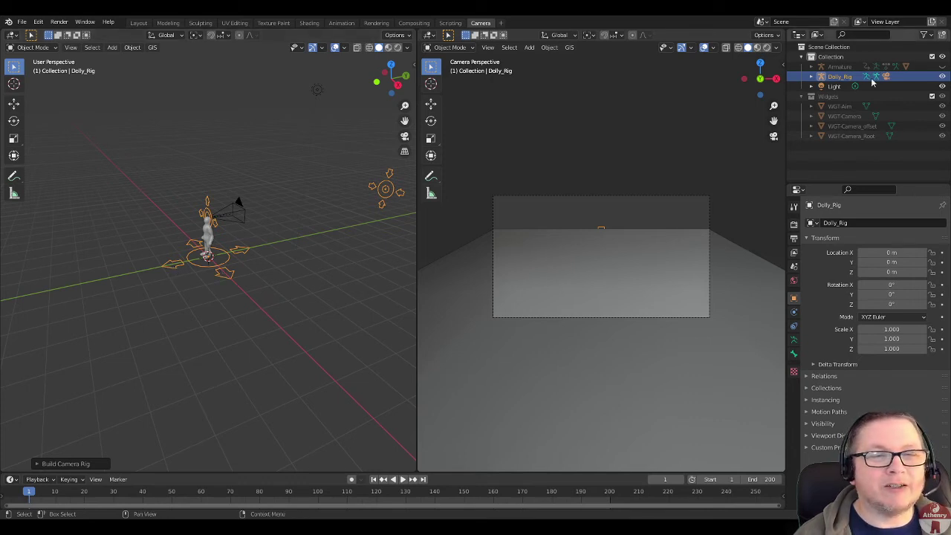
Step: Put the dolly rig in Pose Mode and move its Root control horizontally about 7.5 m away from the humanoid, mostly along negative Y
{"action": "left_click", "coordinate": [46, 48]}
{"action": "left_click", "coordinate": [51, 81]}
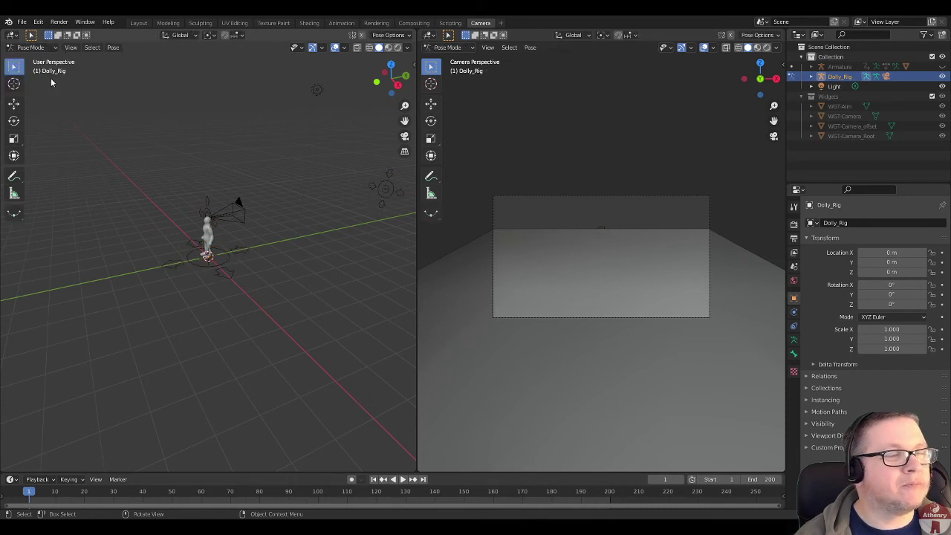
{"action": "left_click", "coordinate": [184, 267]}
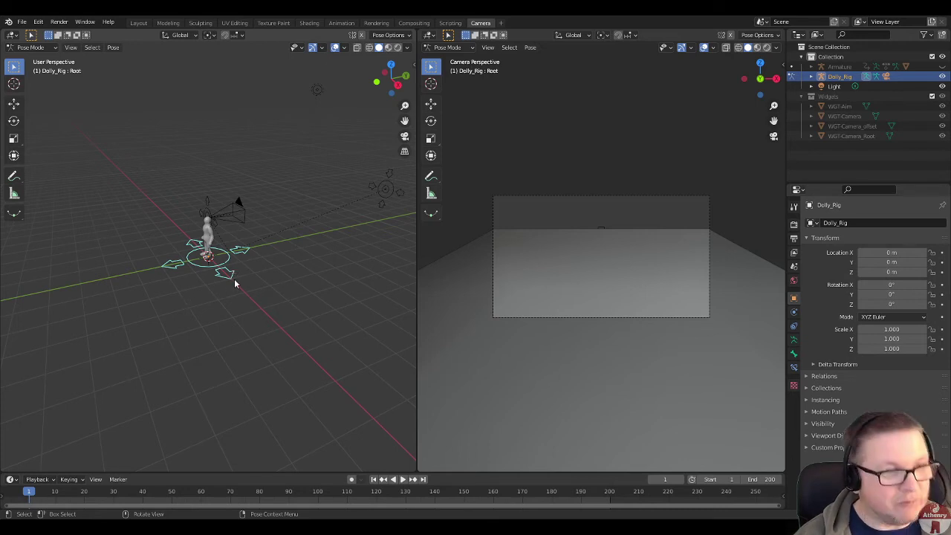
{"action": "key", "text": "g"}
{"action": "key", "text": "z"}
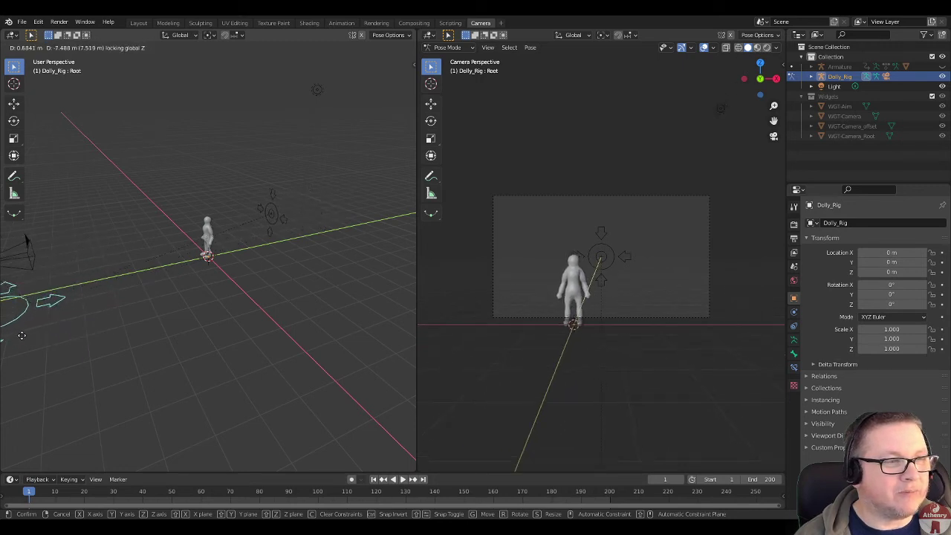
{"action": "left_click", "coordinate": [23, 339]}
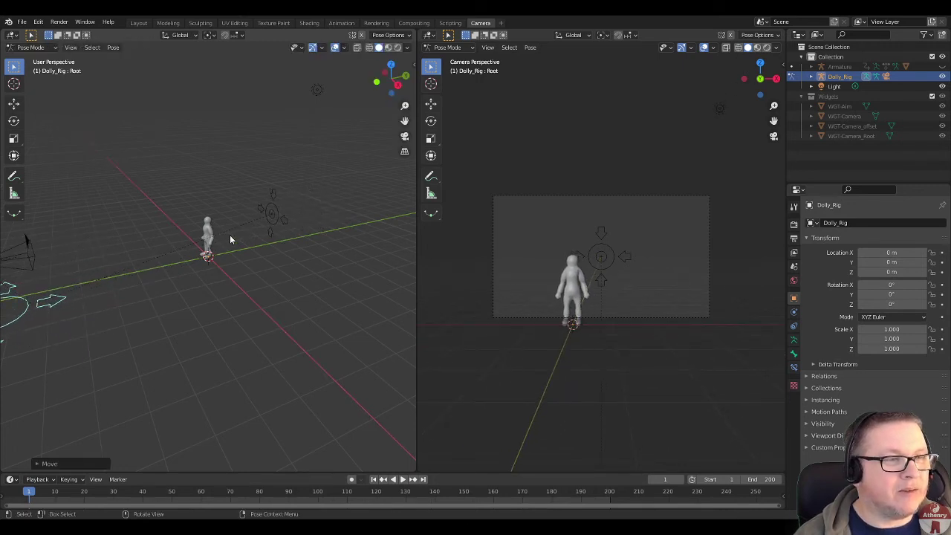
Step: Move the rig's Aim control onto the humanoid so the figure is centred in the camera frame
{"action": "left_click", "coordinate": [273, 220]}
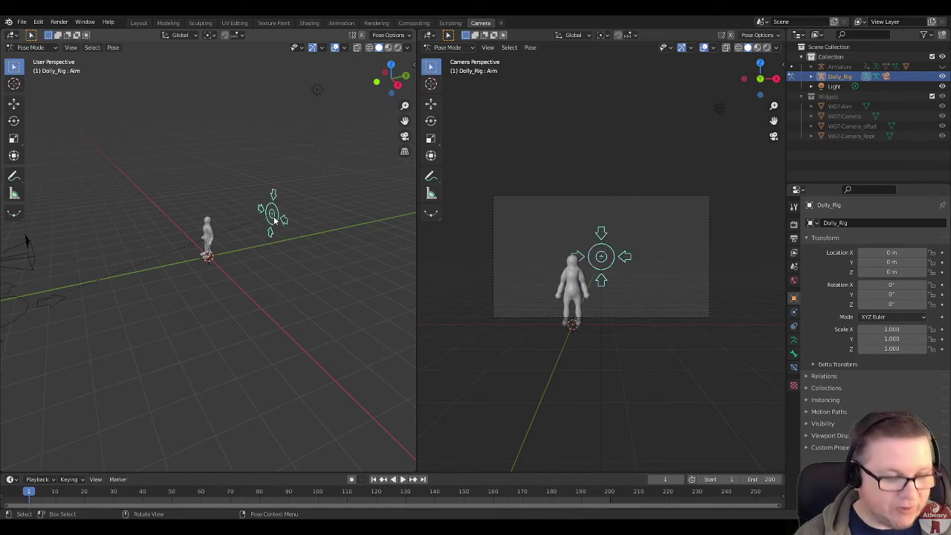
{"action": "key", "text": "g"}
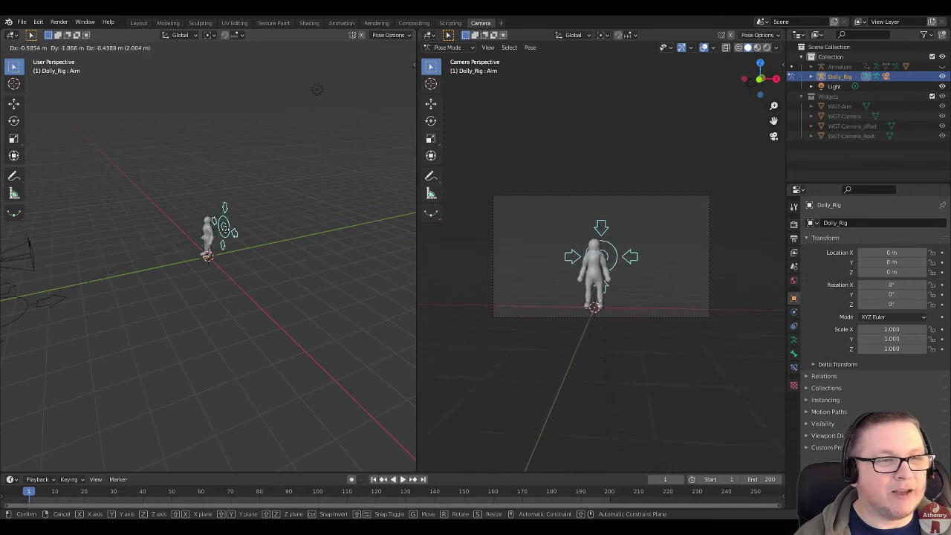
{"action": "left_click", "coordinate": [216, 234]}
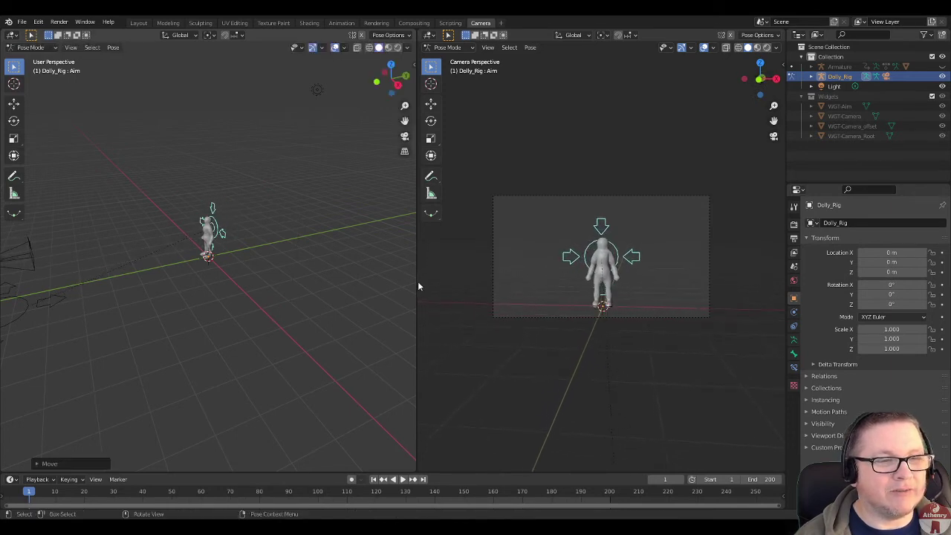
Step: Insert a Location & Rotation keyframe for all dolly rig controls at frame 1
{"action": "middle_click_drag", "start_coordinate": [178, 280], "coordinate": [206, 274]}
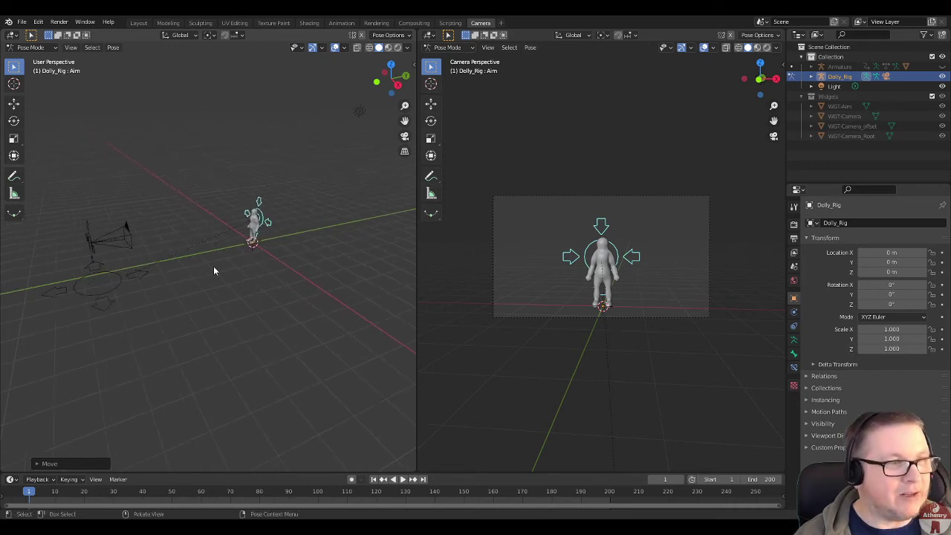
{"action": "key", "text": "a"}
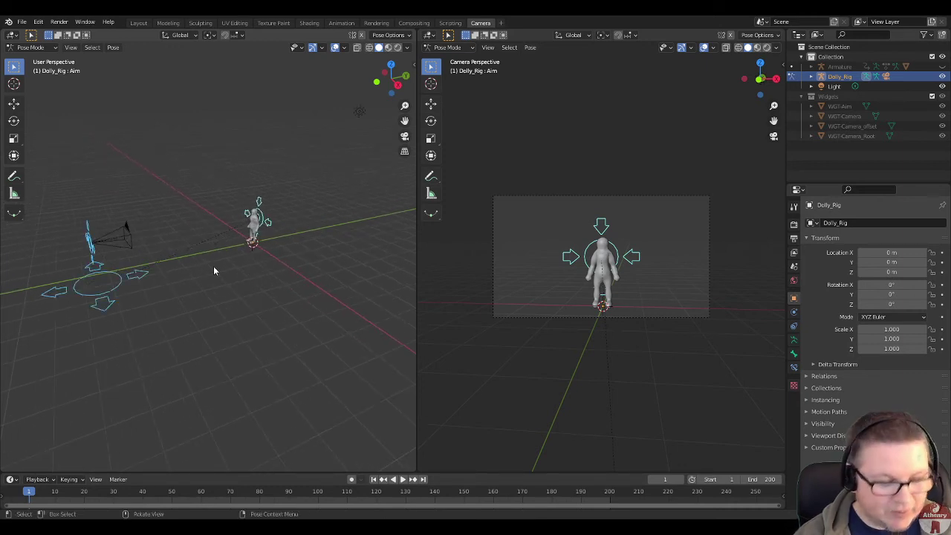
{"action": "key", "text": "i"}
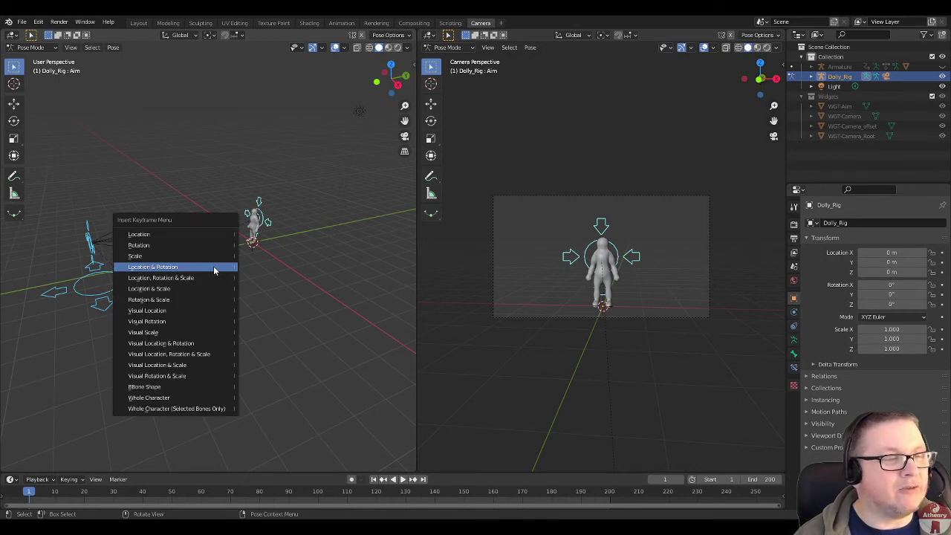
{"action": "left_click", "coordinate": [214, 269]}
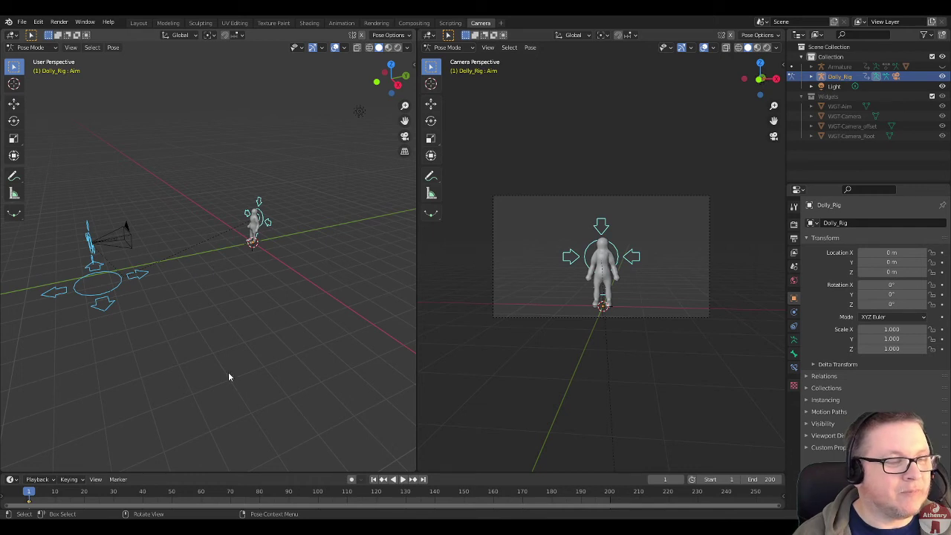
Step: Enlarge the timeline, go to frame 100 and move the Root control horizontally about 4.5 m, mostly along negative X
{"action": "left_click_drag", "start_coordinate": [388, 468], "coordinate": [388, 439]}
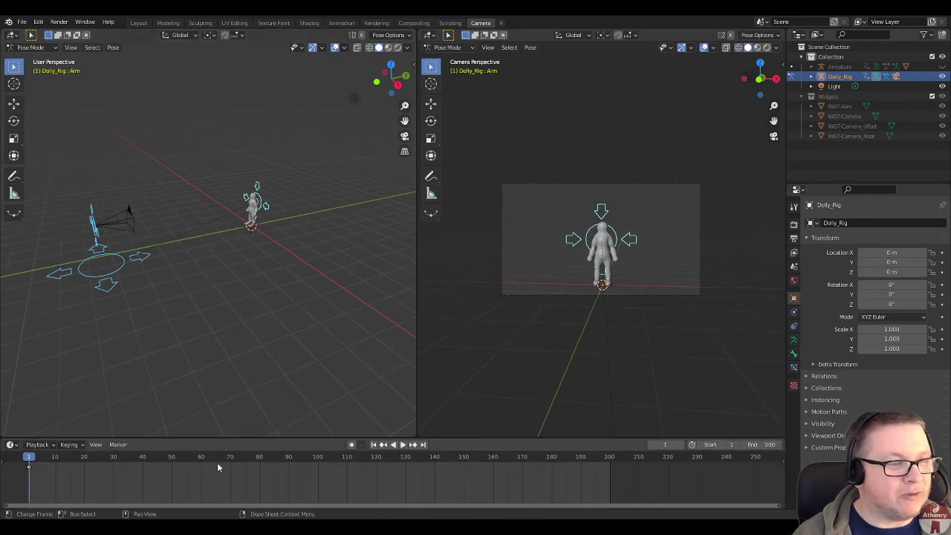
{"action": "left_click", "coordinate": [320, 458]}
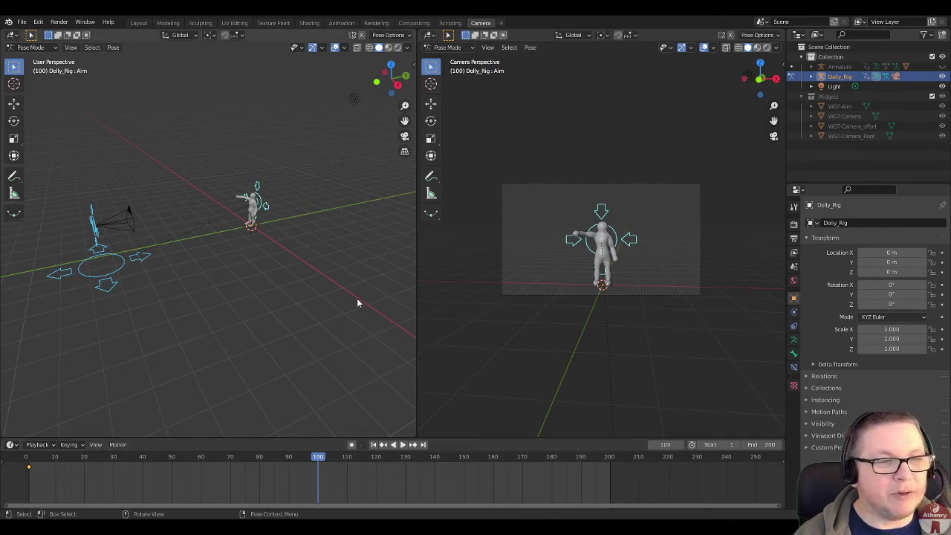
{"action": "left_click", "coordinate": [105, 282]}
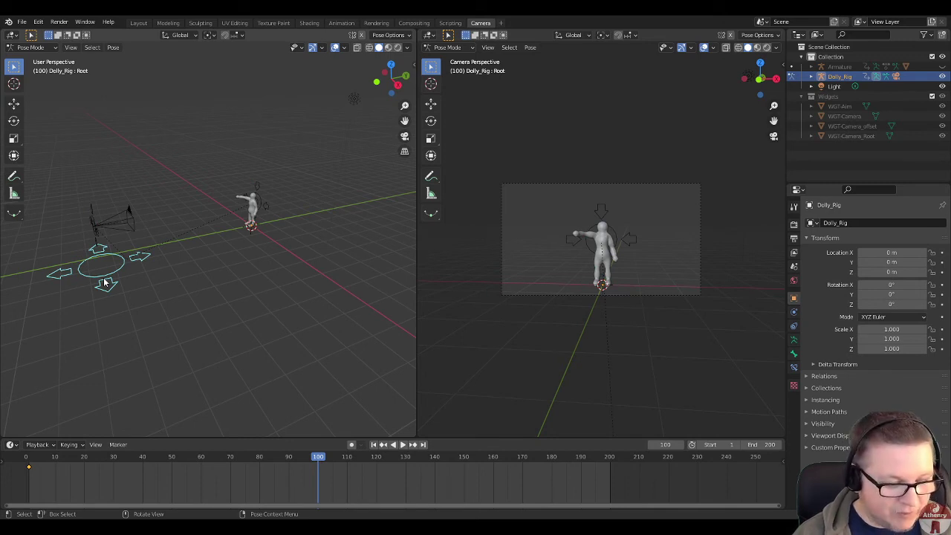
{"action": "key", "text": "g"}
{"action": "key", "text": "shift+z"}
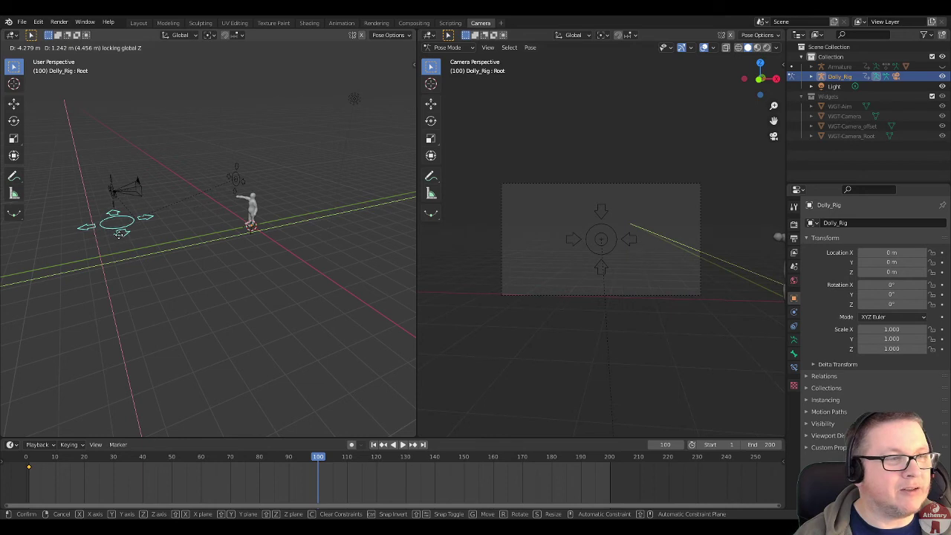
{"action": "left_click", "coordinate": [120, 233]}
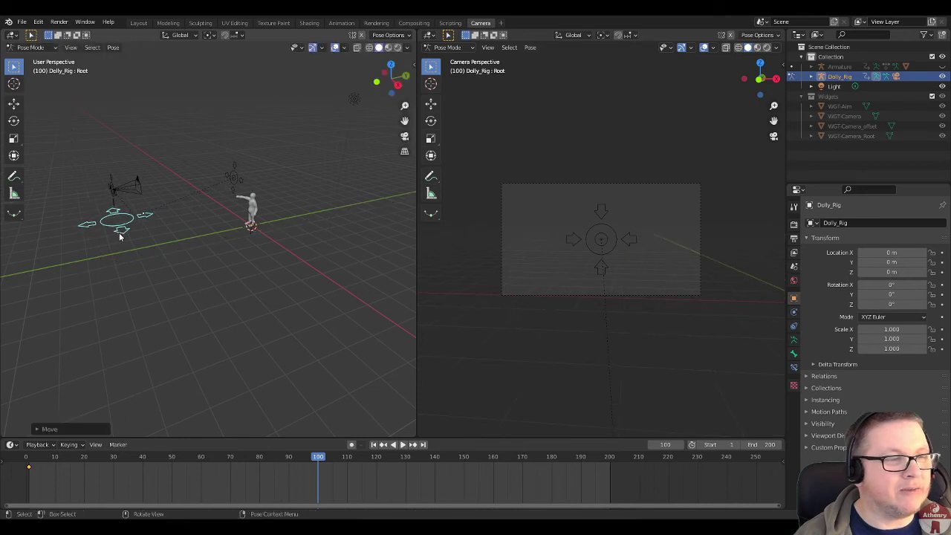
Step: From the top view, move the rig's Aim control about 4.7 m onto the humanoid so the figure is centred in the camera frame
{"action": "left_click", "coordinate": [234, 176]}
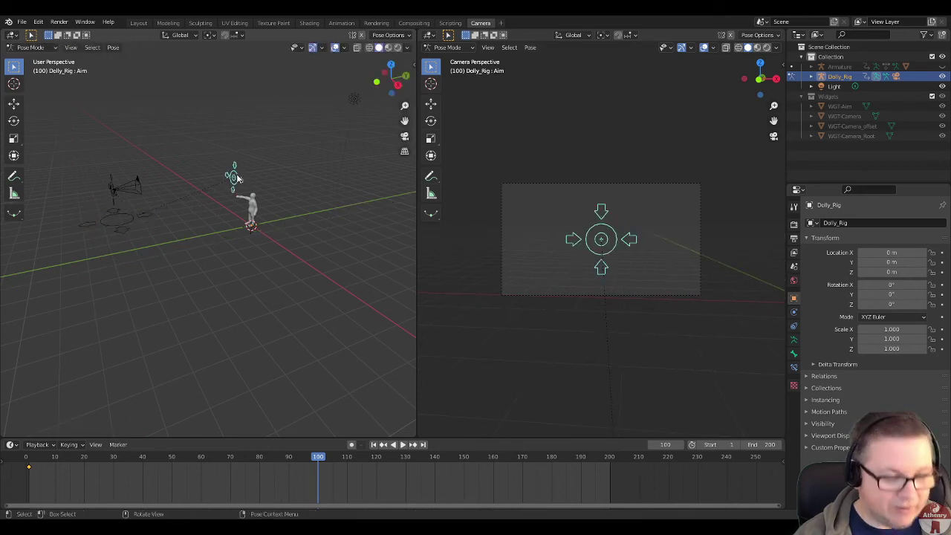
{"action": "key", "text": "g"}
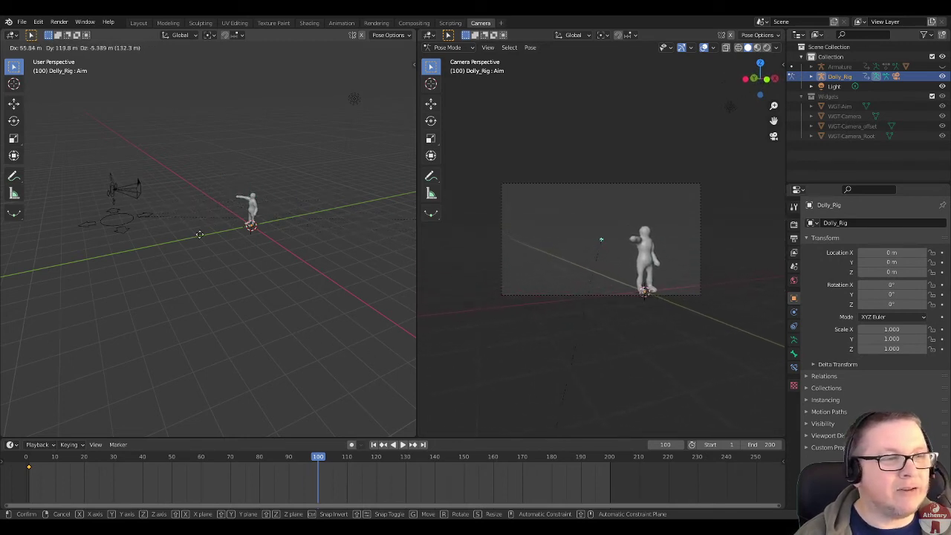
{"action": "left_click", "coordinate": [273, 212]}
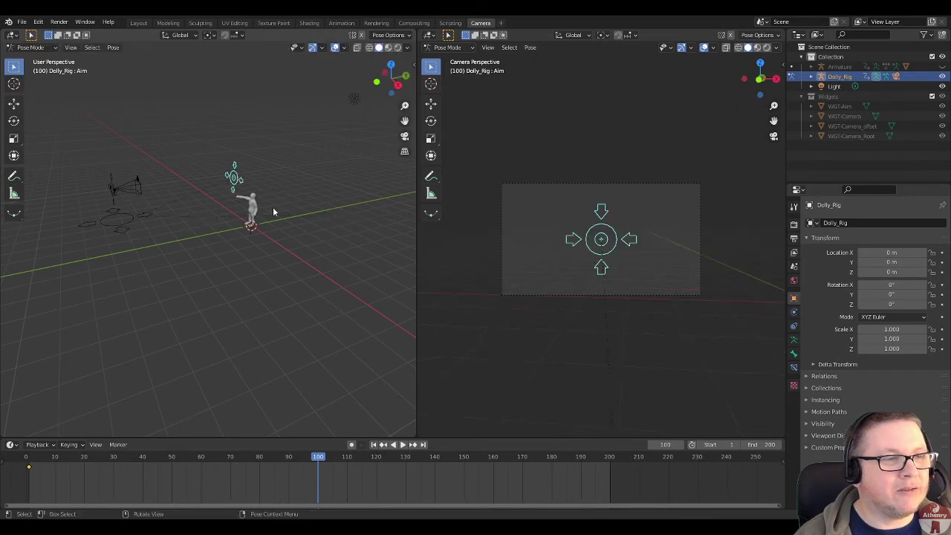
{"action": "left_click", "coordinate": [390, 64]}
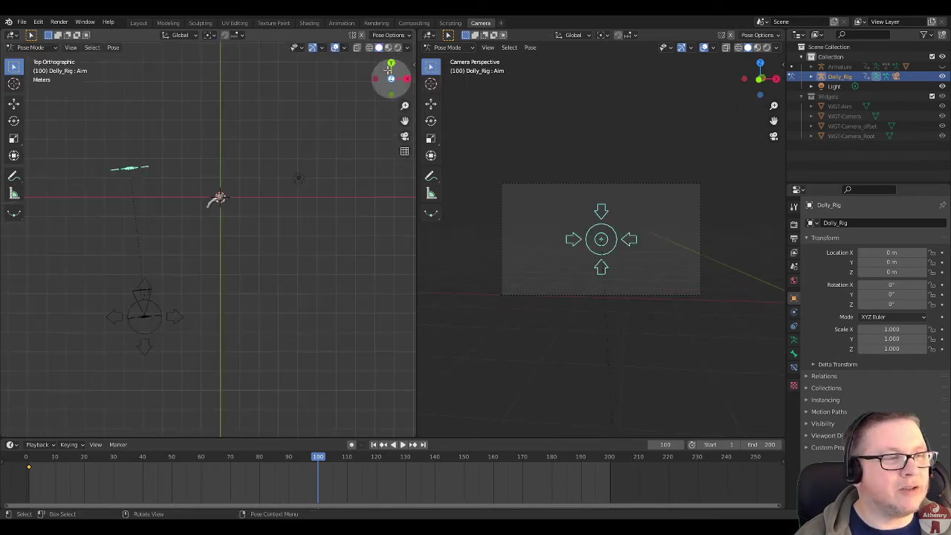
{"action": "key", "text": "g"}
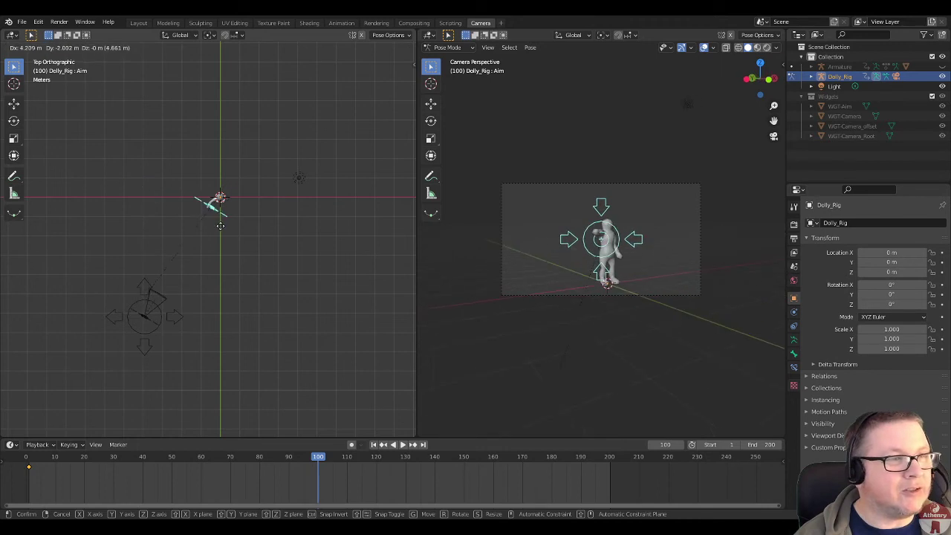
{"action": "left_click", "coordinate": [222, 226]}
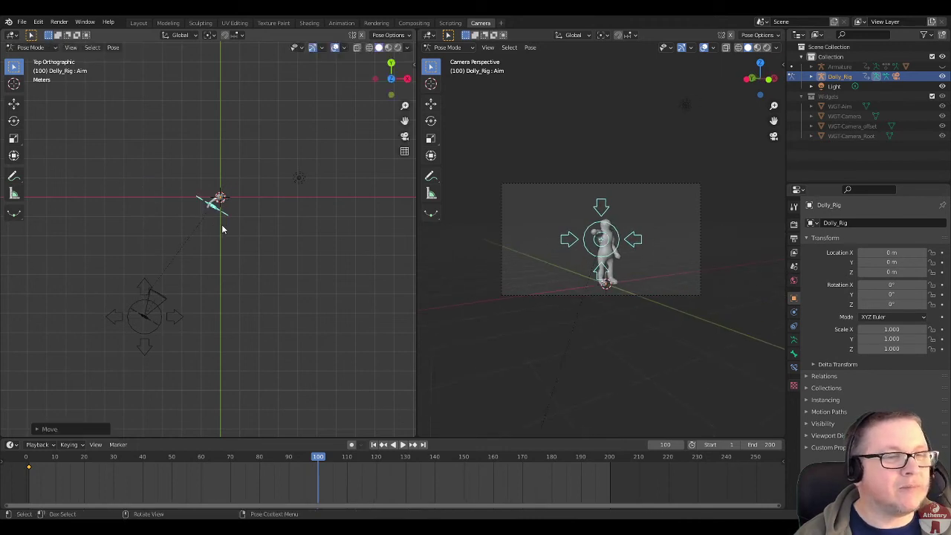
Step: Insert a keyframe for all dolly rig controls at frame 100 and play the animation from the start
{"action": "middle_click_drag", "start_coordinate": [204, 302], "coordinate": [159, 232]}
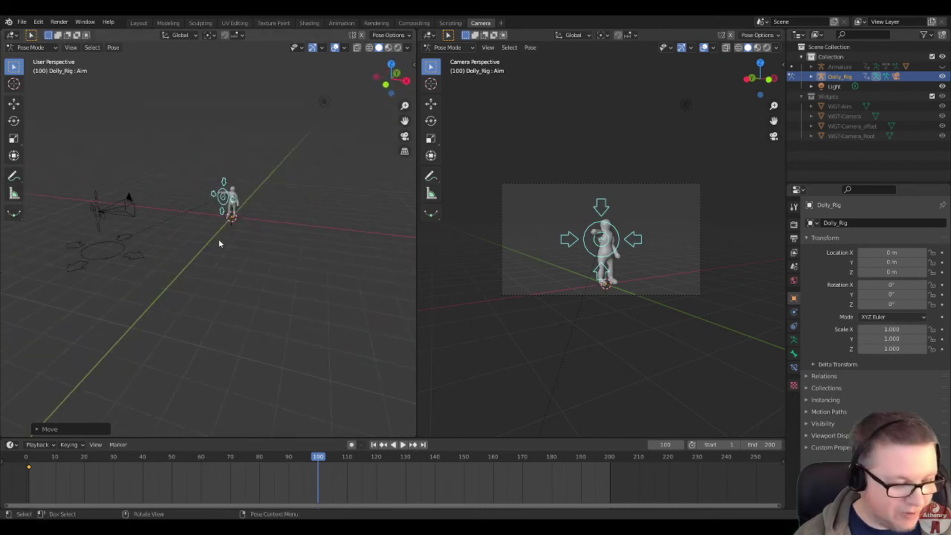
{"action": "key", "text": "a"}
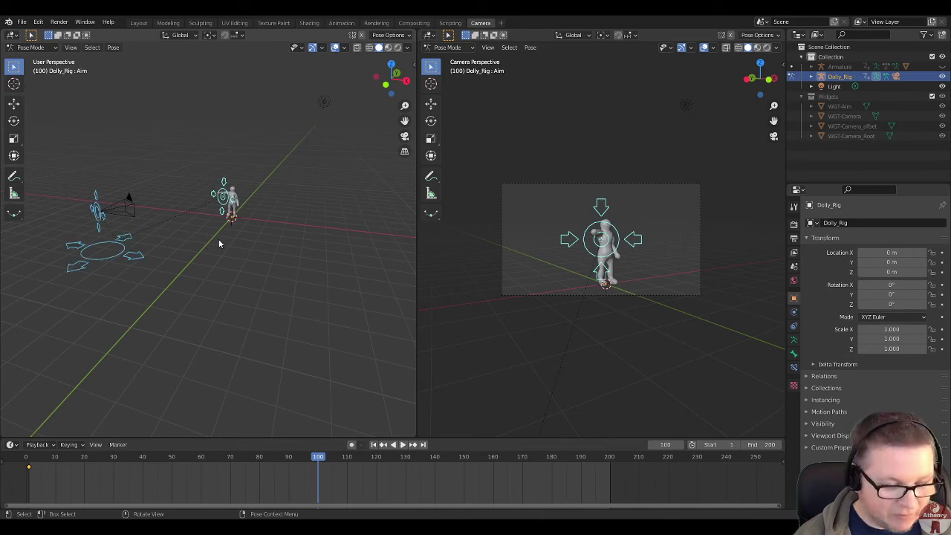
{"action": "key", "text": "i"}
{"action": "left_click", "coordinate": [218, 239]}
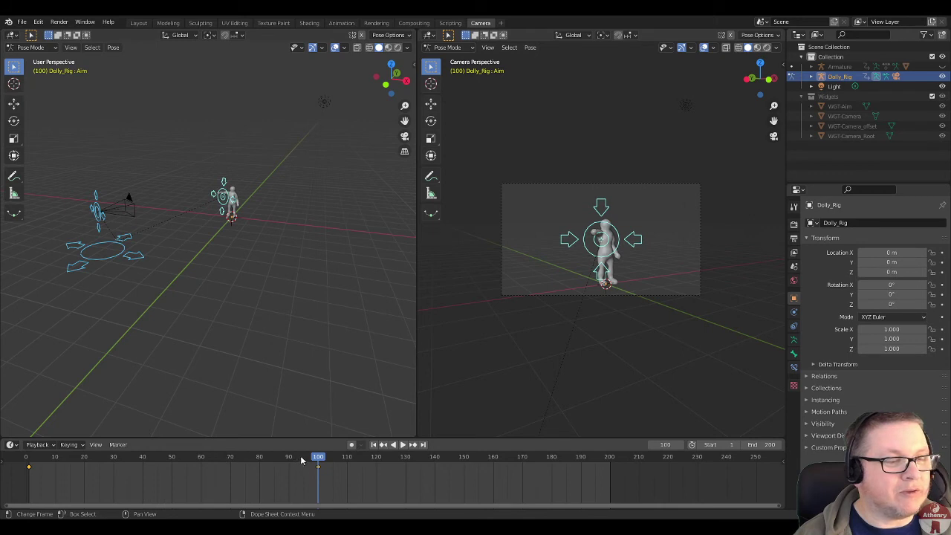
{"action": "left_click_drag", "start_coordinate": [317, 456], "coordinate": [26, 456]}
{"action": "key", "text": "space"}
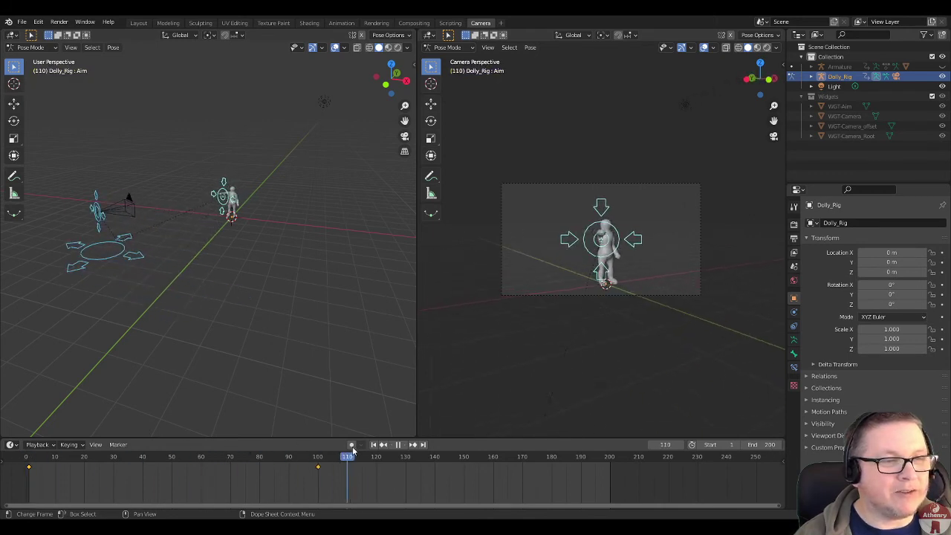
Step: Go to frame 200 and move the Root control horizontally about 6 m towards the humanoid, with the Z axis locked
{"action": "left_click_drag", "start_coordinate": [371, 451], "coordinate": [609, 453]}
{"action": "key", "text": "space"}
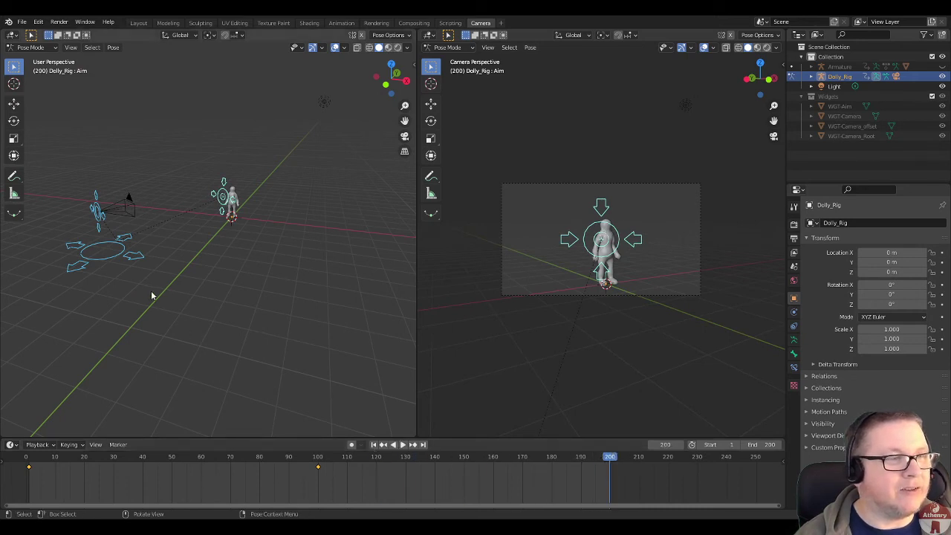
{"action": "left_click", "coordinate": [117, 257]}
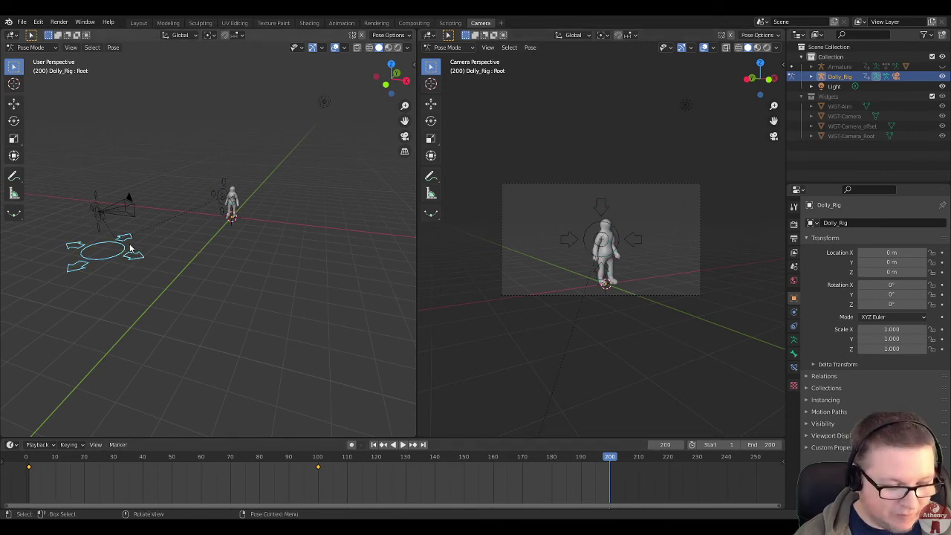
{"action": "key", "text": "g"}
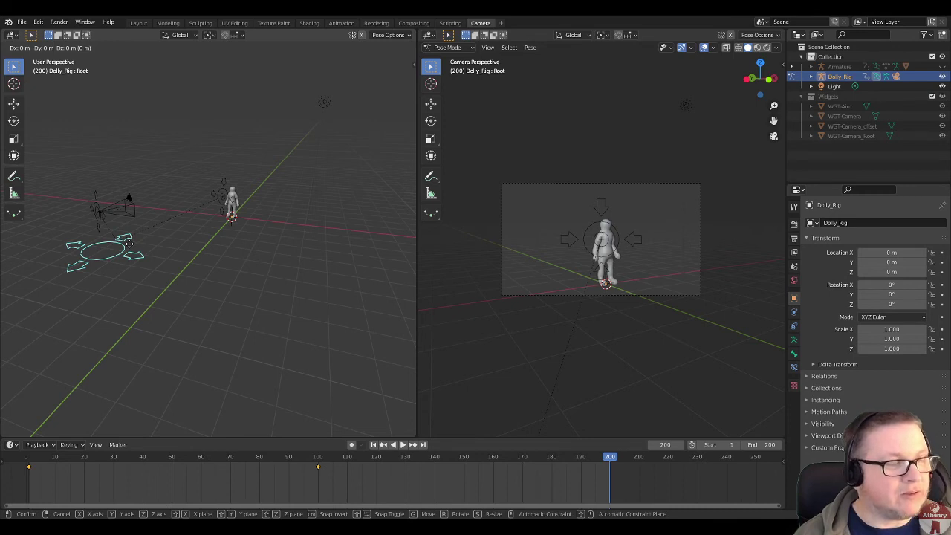
{"action": "key", "text": "shift+z"}
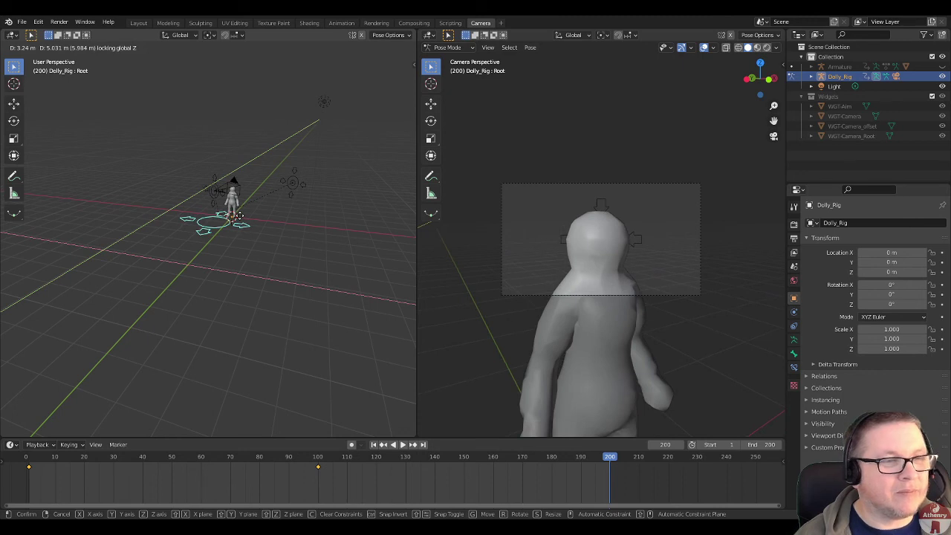
{"action": "left_click", "coordinate": [239, 216]}
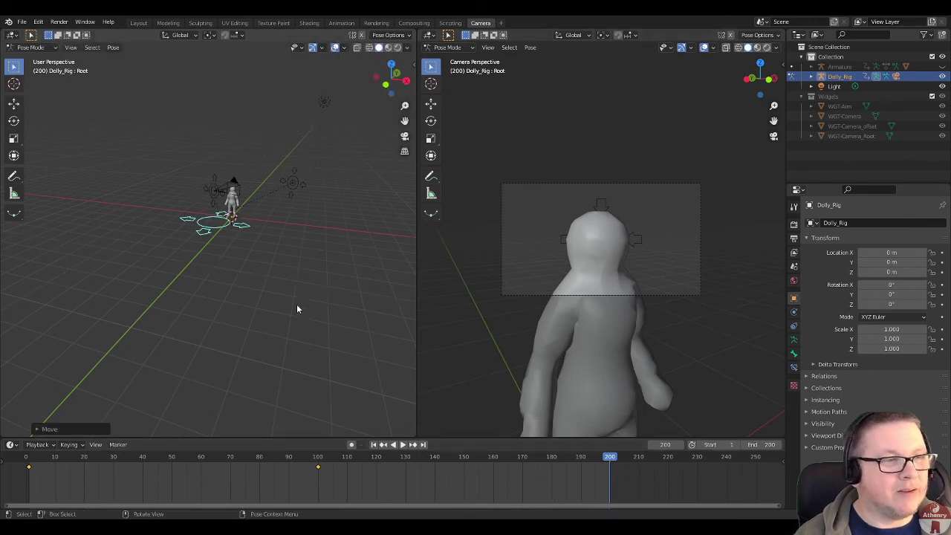
Step: Insert a keyframe for all dolly rig controls at frame 200 and return to the start of the timeline
{"action": "key", "text": "a"}
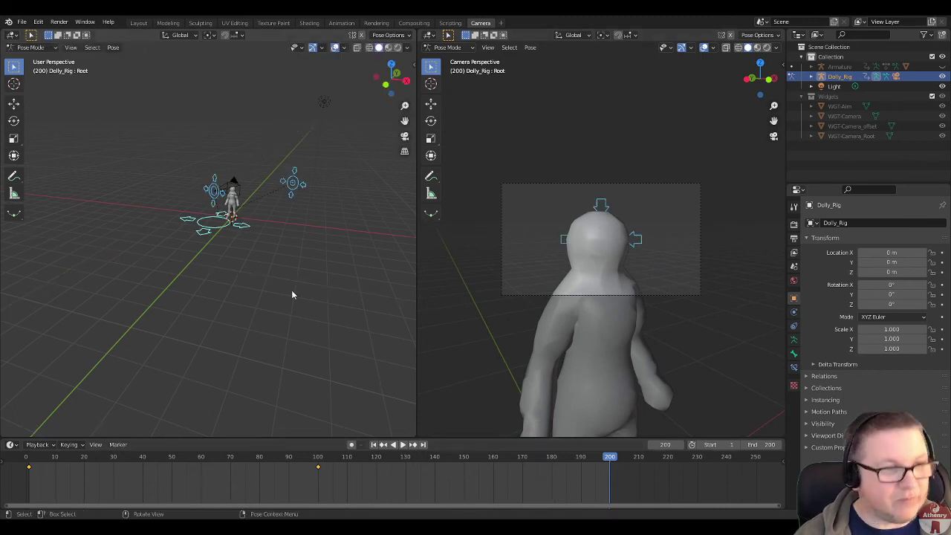
{"action": "key", "text": "i"}
{"action": "left_click", "coordinate": [291, 290]}
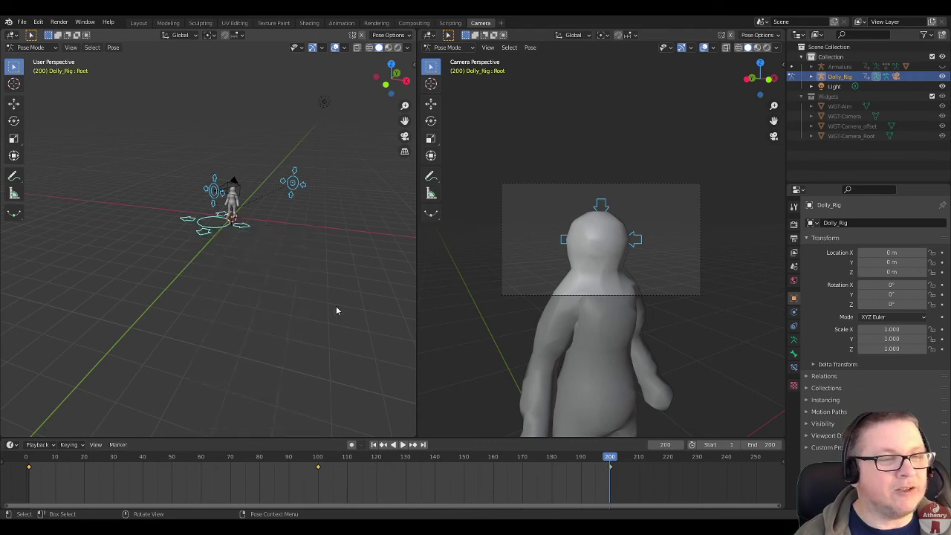
{"action": "left_click_drag", "start_coordinate": [622, 462], "coordinate": [26, 454]}
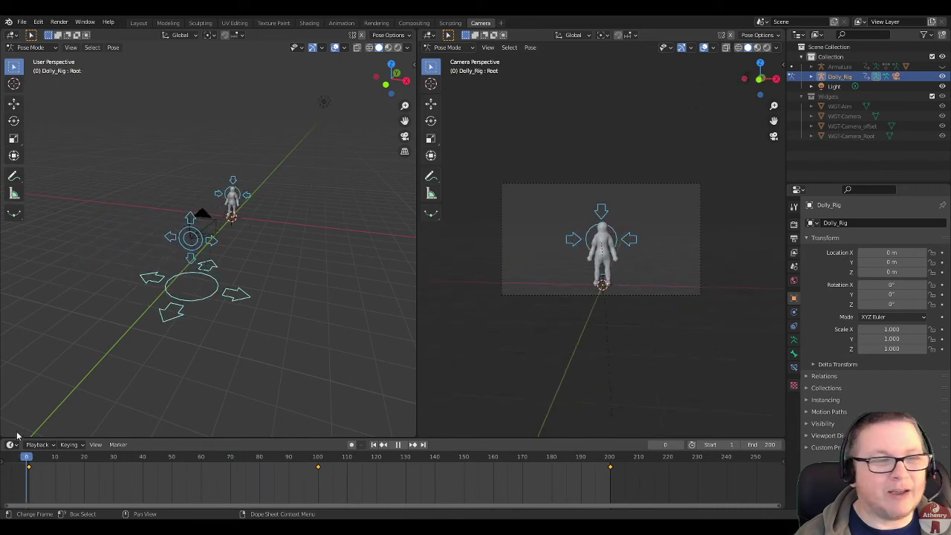
{"action": "key", "text": "Escape"}
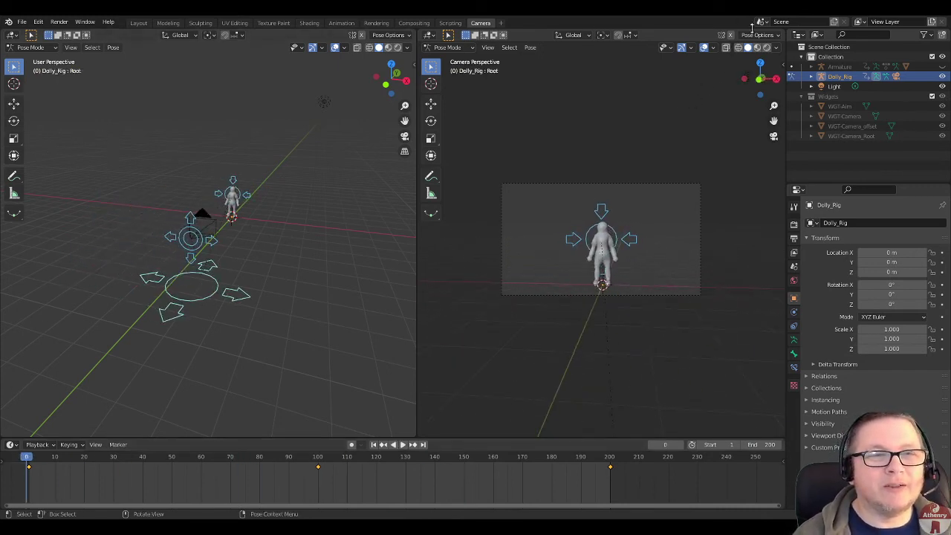
Step: Switch the camera view to Material Preview shading and check the humanoid's coloured materials
{"action": "left_click", "coordinate": [757, 48]}
{"action": "scroll", "coordinate": [585, 238], "scroll_direction": "up", "scroll_amount": 4}
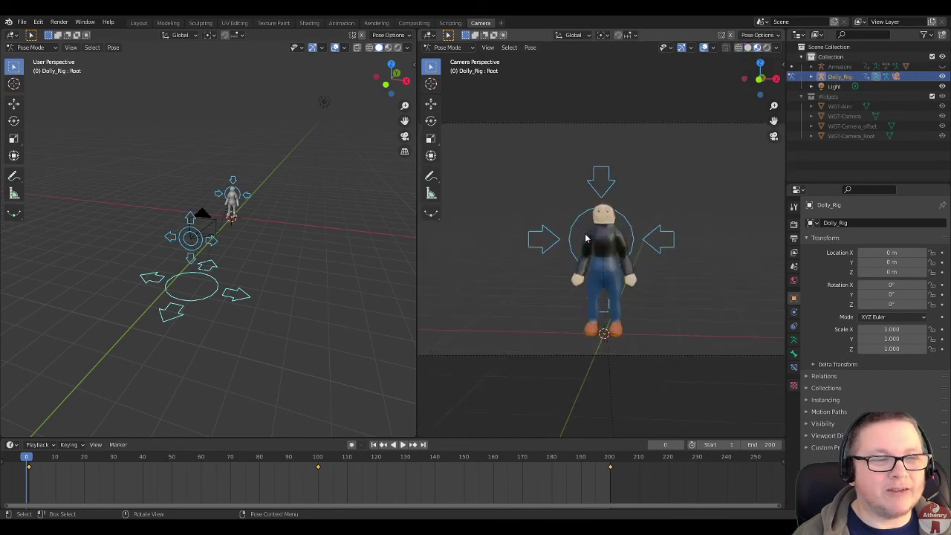
{"action": "scroll", "coordinate": [585, 237], "scroll_direction": "up", "scroll_amount": 1}
{"action": "scroll", "coordinate": [586, 237], "scroll_direction": "down", "scroll_amount": 3}
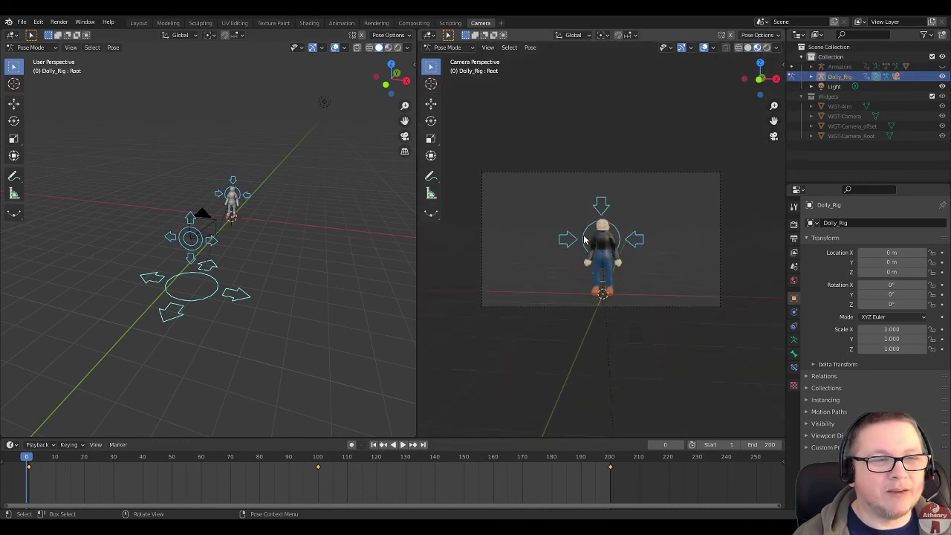
{"action": "scroll", "coordinate": [584, 239], "scroll_direction": "up", "scroll_amount": 1}
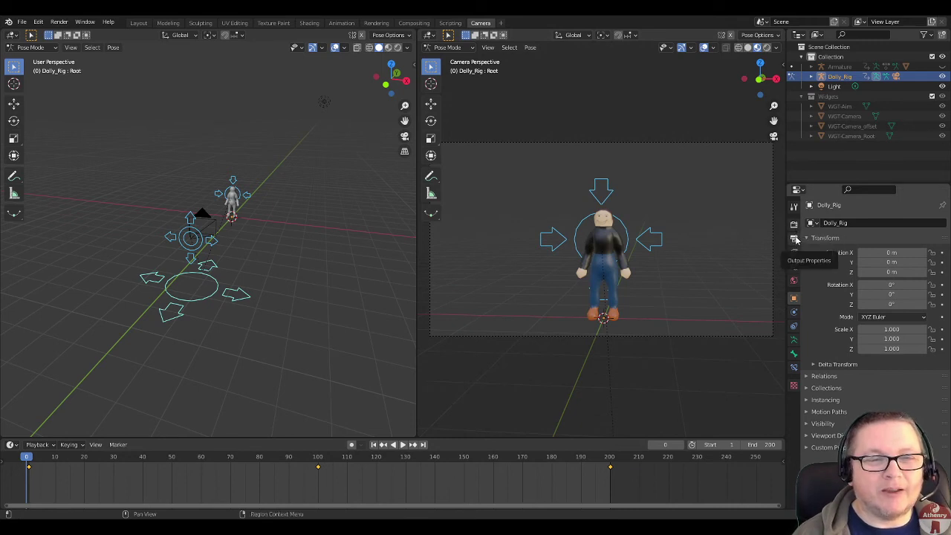
Step: Set the render resolution percentage to 25% in the output settings
{"action": "left_click", "coordinate": [794, 239]}
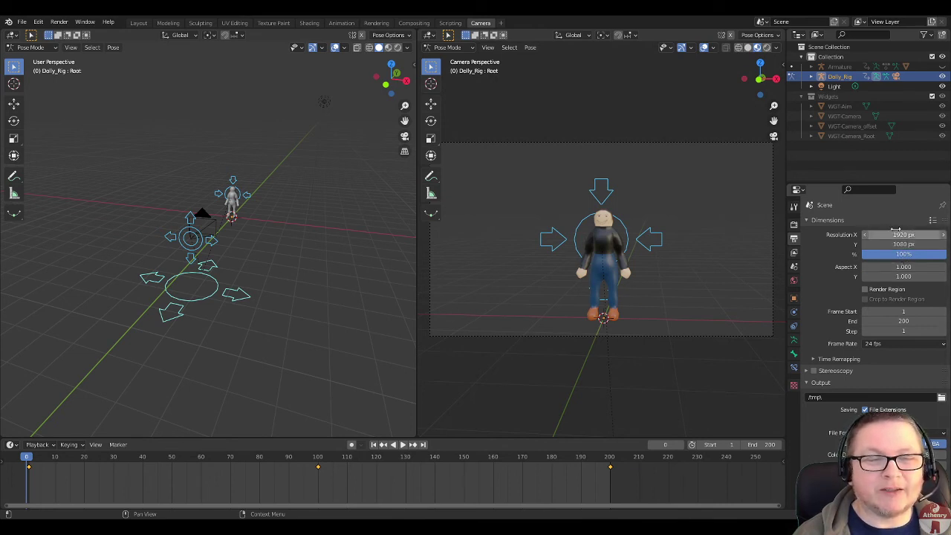
{"action": "left_click", "coordinate": [906, 254]}
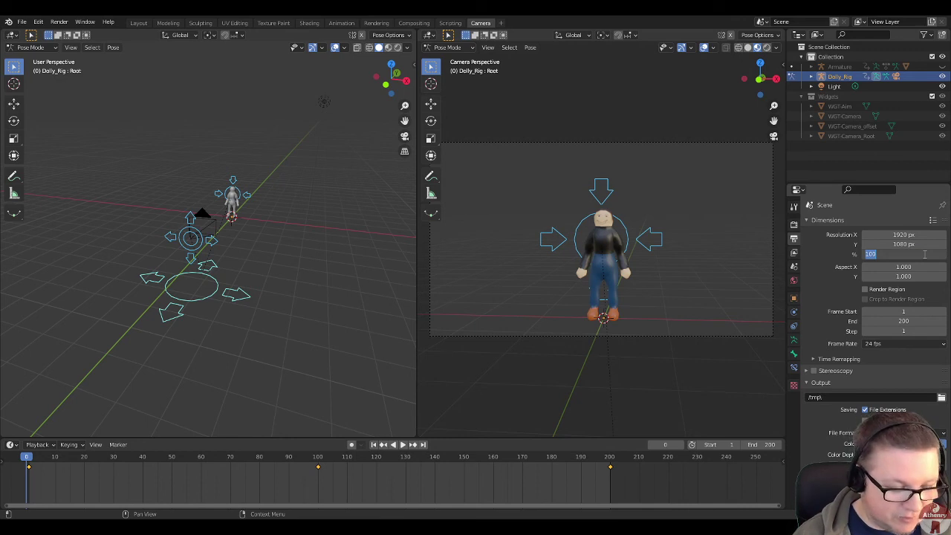
{"action": "type", "text": "25"}
{"action": "key", "text": "Return"}
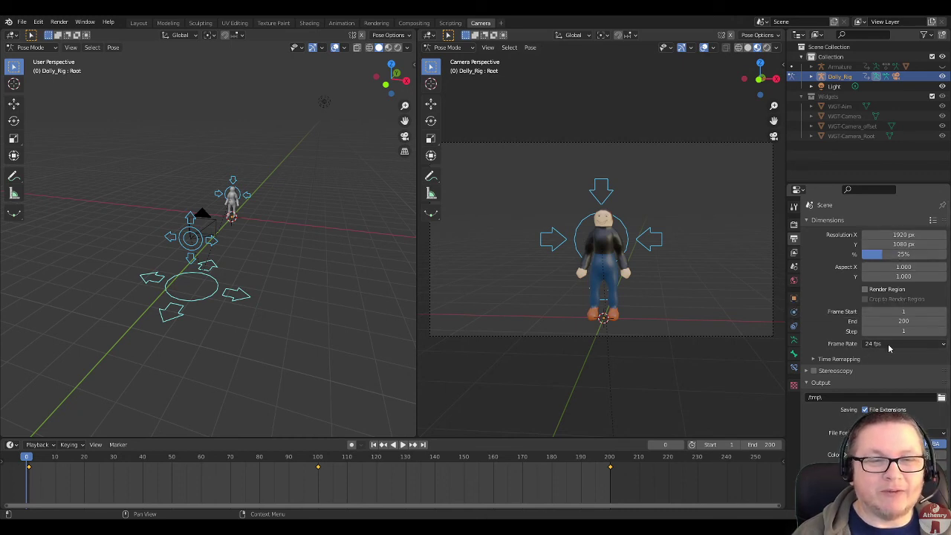
Step: Set the output file format to FFmpeg video
{"action": "scroll", "coordinate": [890, 364], "scroll_direction": "down", "scroll_amount": 1}
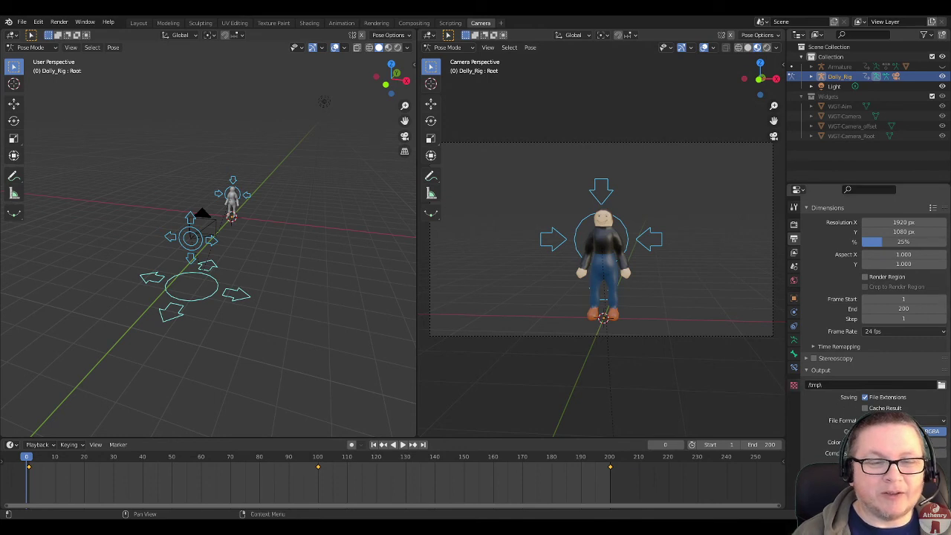
{"action": "left_click", "coordinate": [922, 421]}
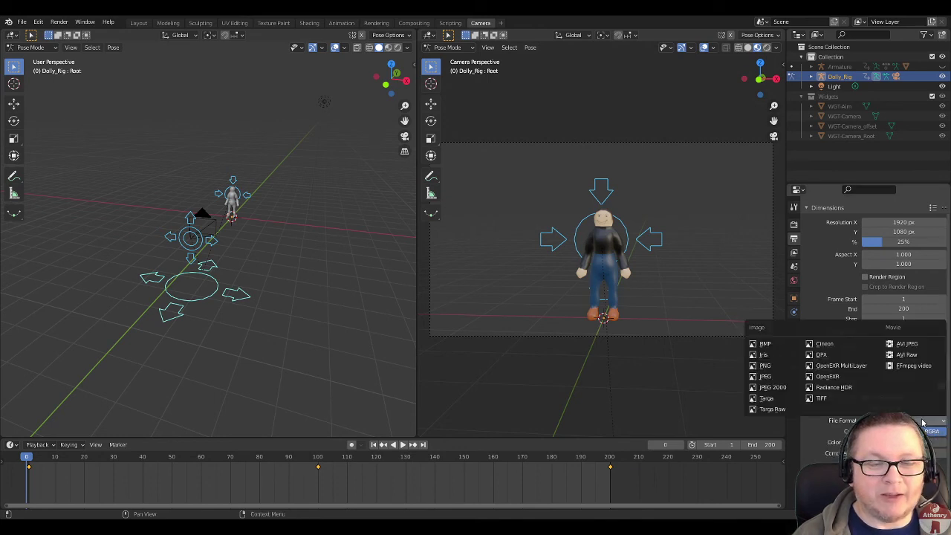
{"action": "left_click", "coordinate": [922, 421]}
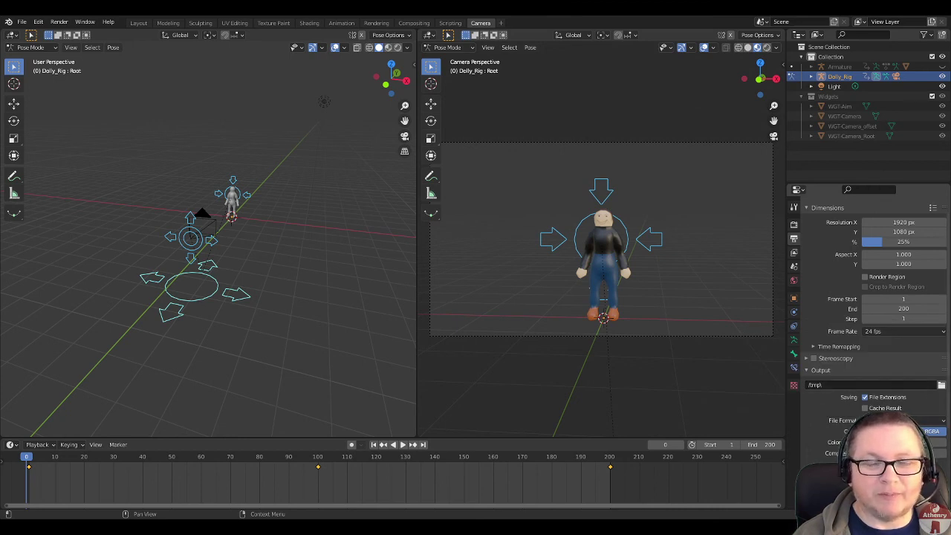
{"action": "left_click", "coordinate": [934, 421]}
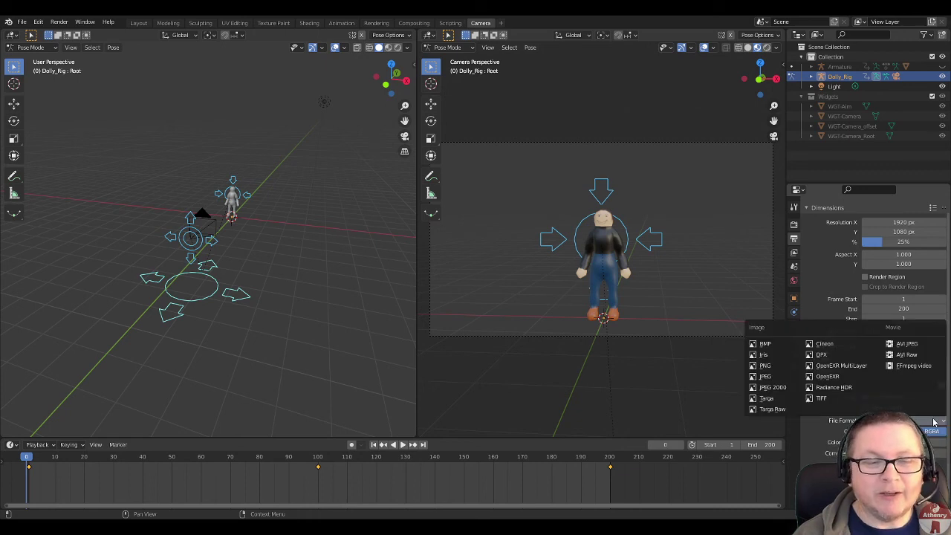
{"action": "left_click", "coordinate": [916, 367]}
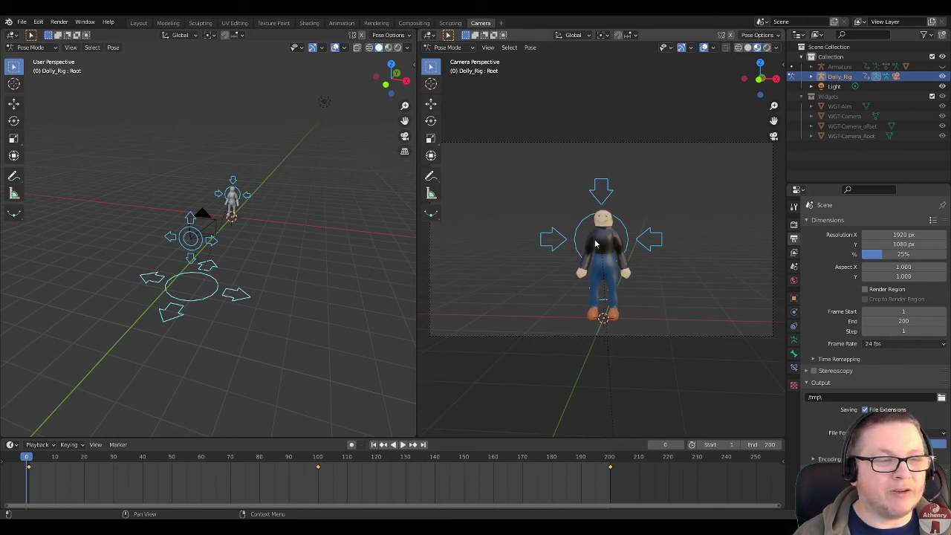
Step: Fit the camera frame in its view and render the animation
{"action": "key", "text": "Home"}
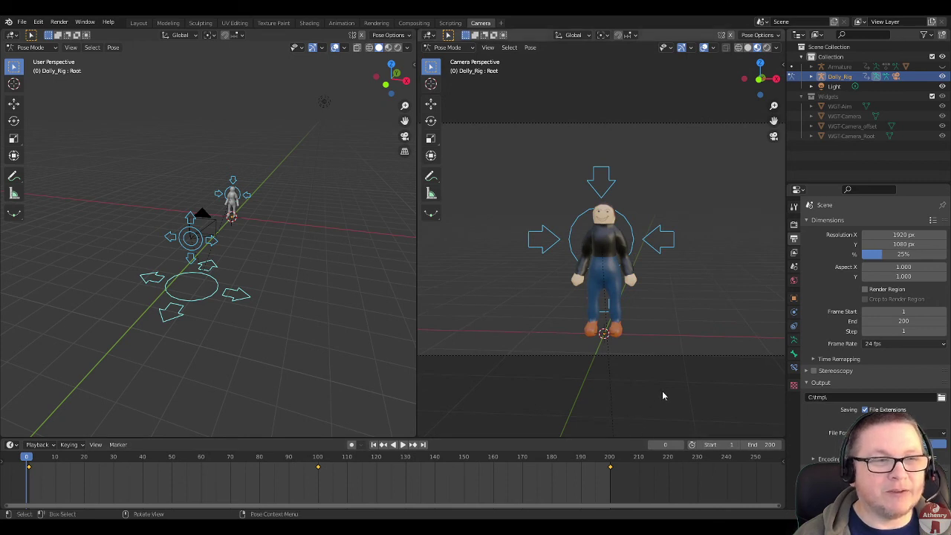
{"action": "left_click", "coordinate": [58, 21]}
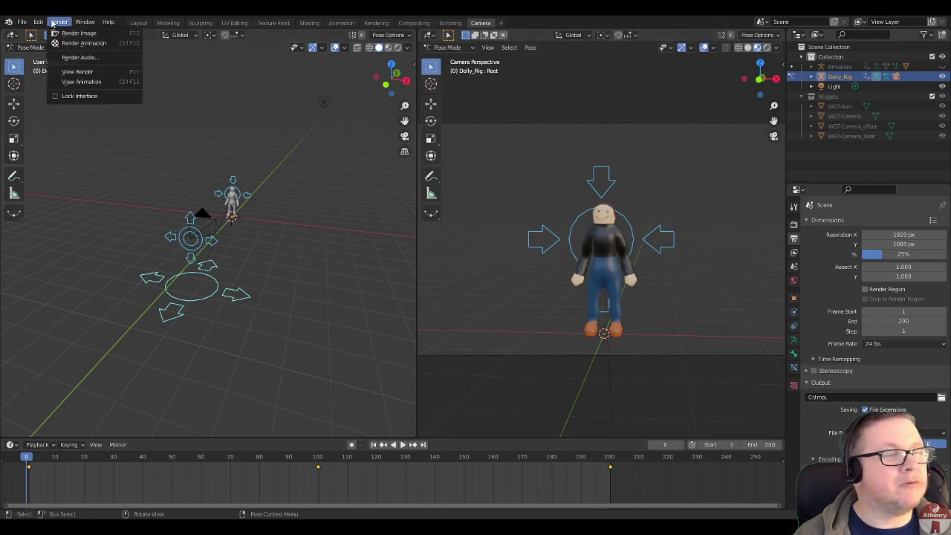
{"action": "left_click", "coordinate": [87, 43]}
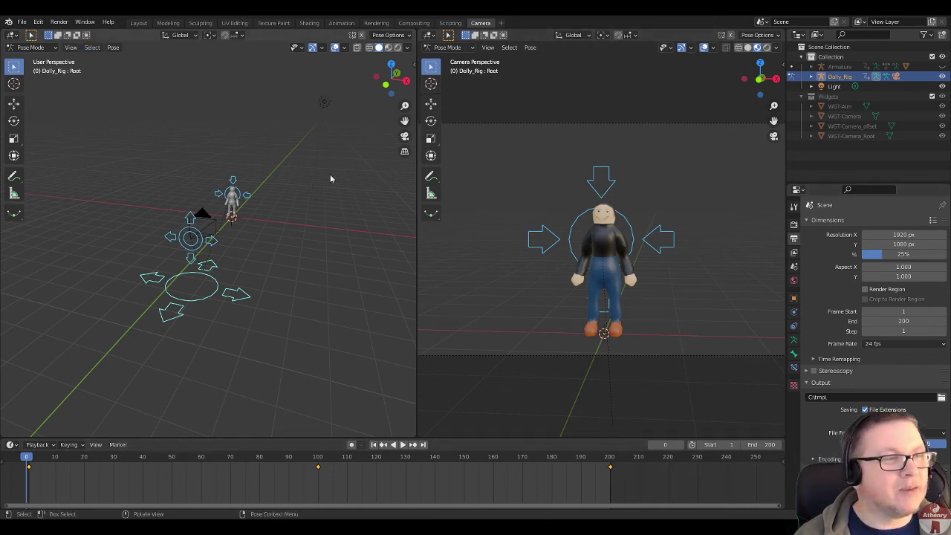
Step: Add a Video Editing workspace to the project
{"action": "left_click", "coordinate": [501, 23]}
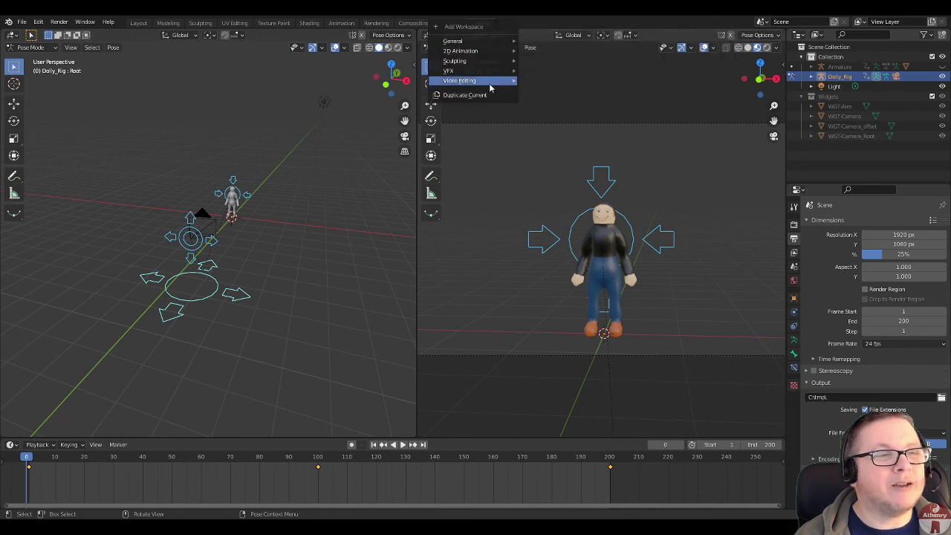
{"action": "mouse_move", "coordinate": [490, 88]}
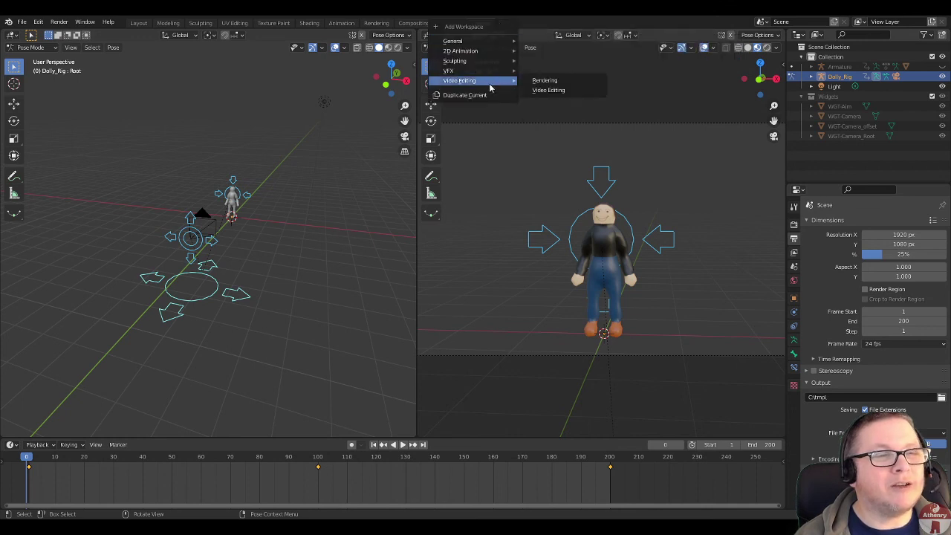
{"action": "left_click", "coordinate": [568, 90]}
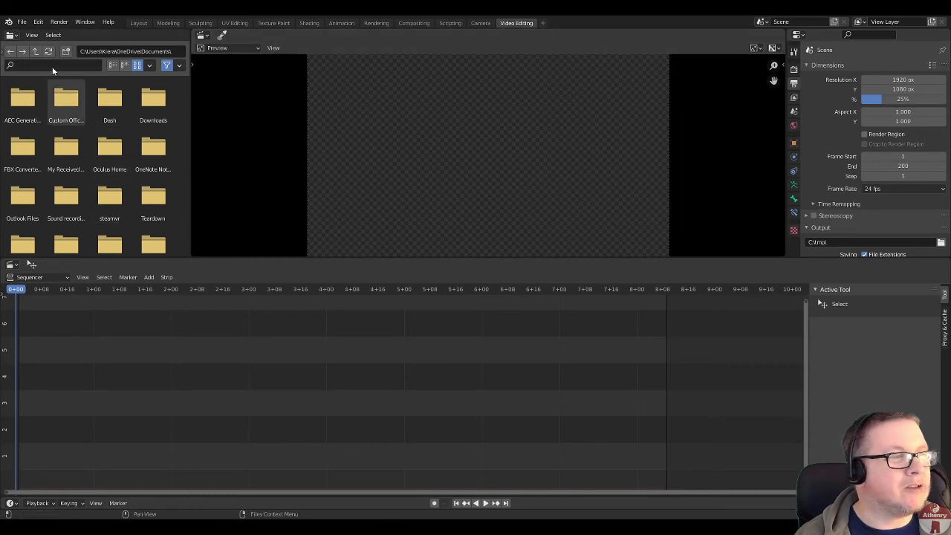
Step: Point the workspace's file browser to the render output folder c:\tmp
{"action": "left_click", "coordinate": [124, 50]}
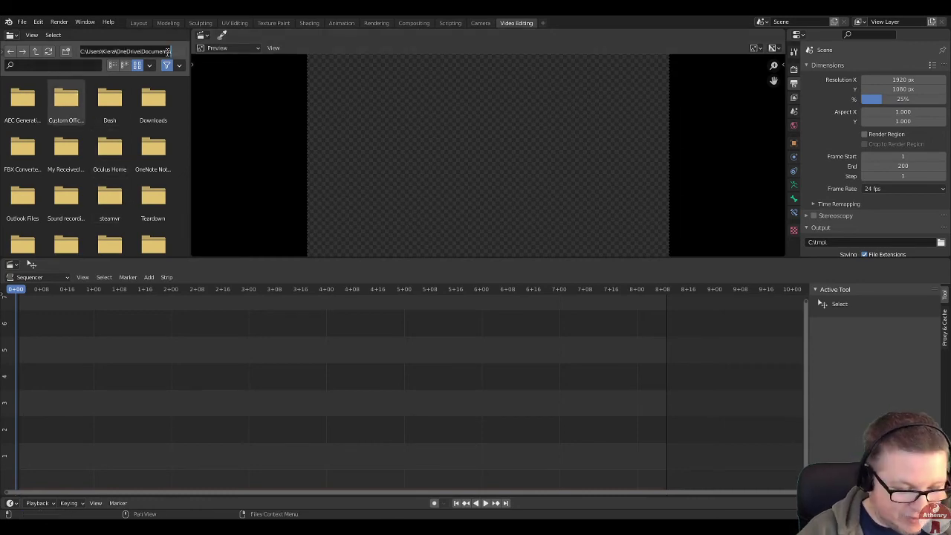
{"action": "type", "text": "c:\\tm"}
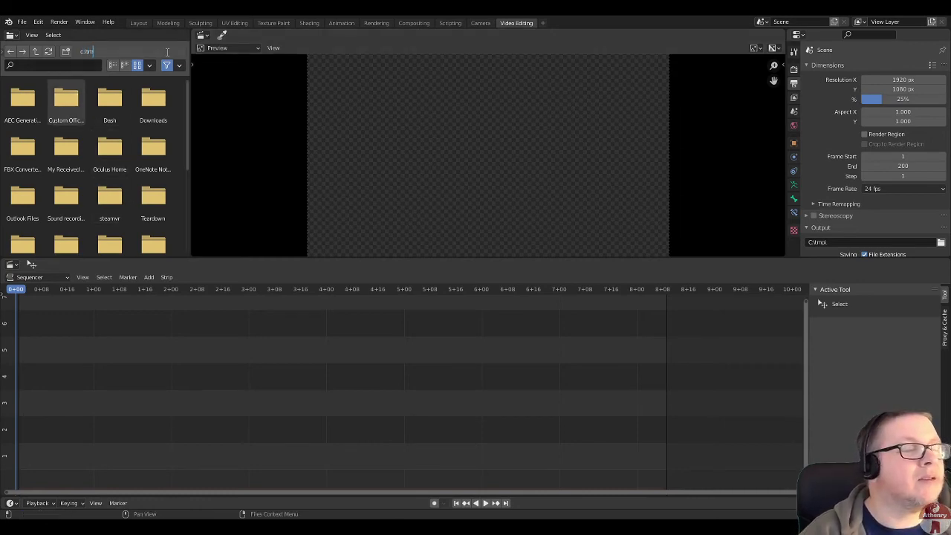
{"action": "type", "text": "p"}
{"action": "key", "text": "Return"}
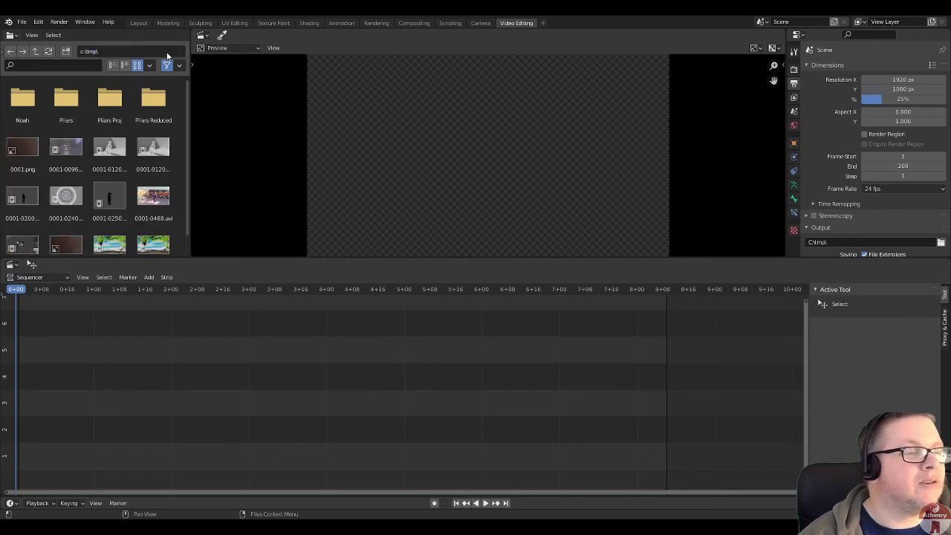
Step: Add the rendered clips 0001-0250.mkv and 0001-0200.mkv to the sequencer as movie strips starting at frame 0
{"action": "left_click_drag", "start_coordinate": [110, 195], "coordinate": [390, 169]}
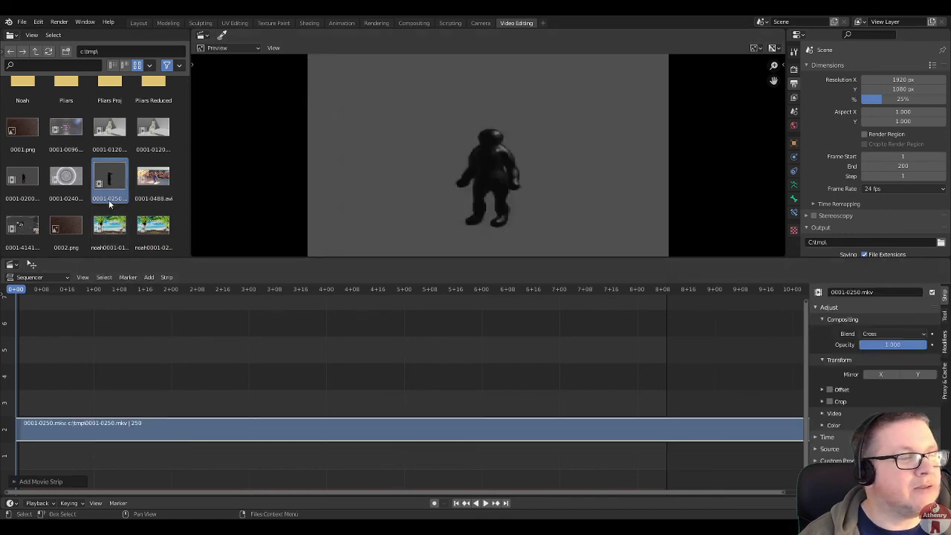
{"action": "left_click_drag", "start_coordinate": [22, 179], "coordinate": [69, 355]}
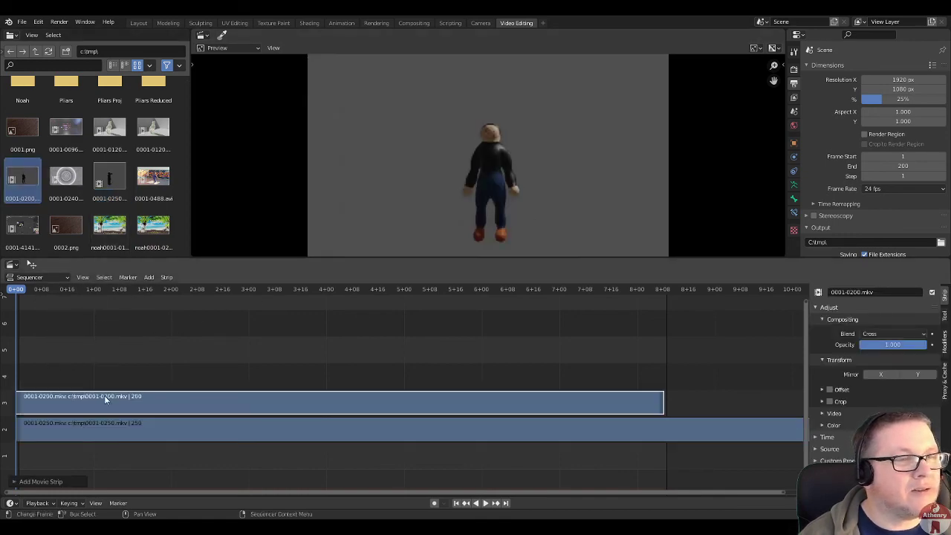
Step: Delete the 0001-0250.mkv strip from the sequencer and play back the 0001-0200.mkv clip
{"action": "left_click", "coordinate": [135, 431]}
{"action": "key", "text": "Delete"}
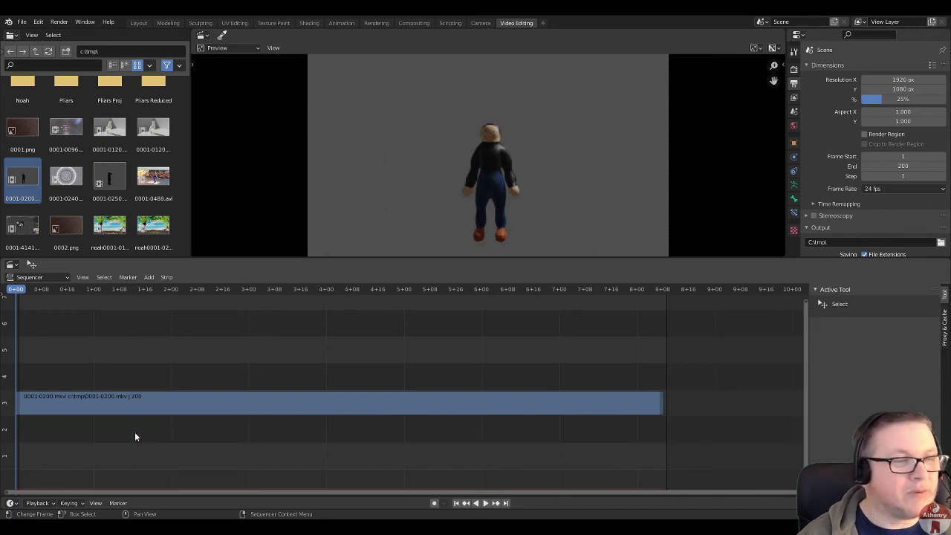
{"action": "key", "text": "space"}
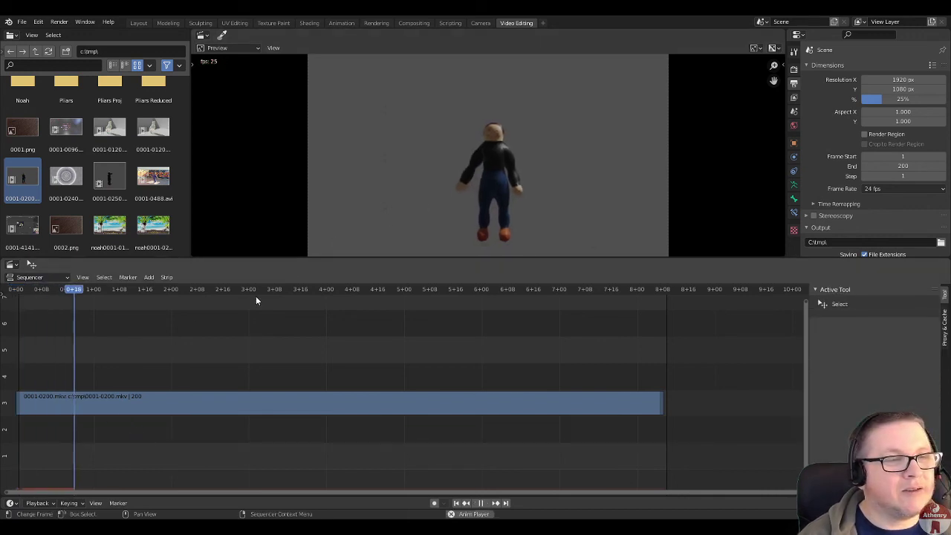